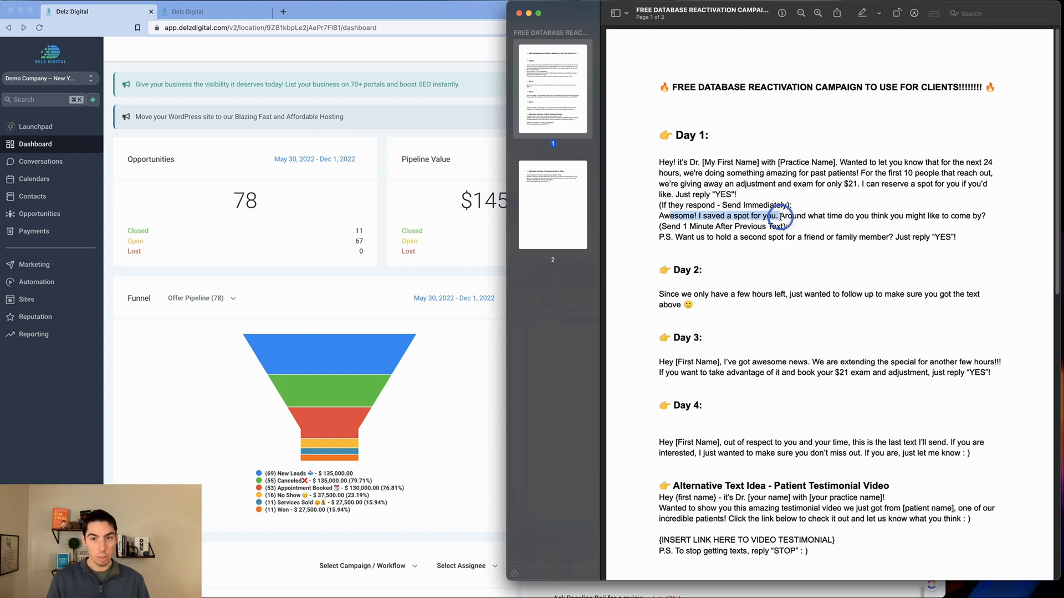
left_click_drag(663, 237, 806, 237)
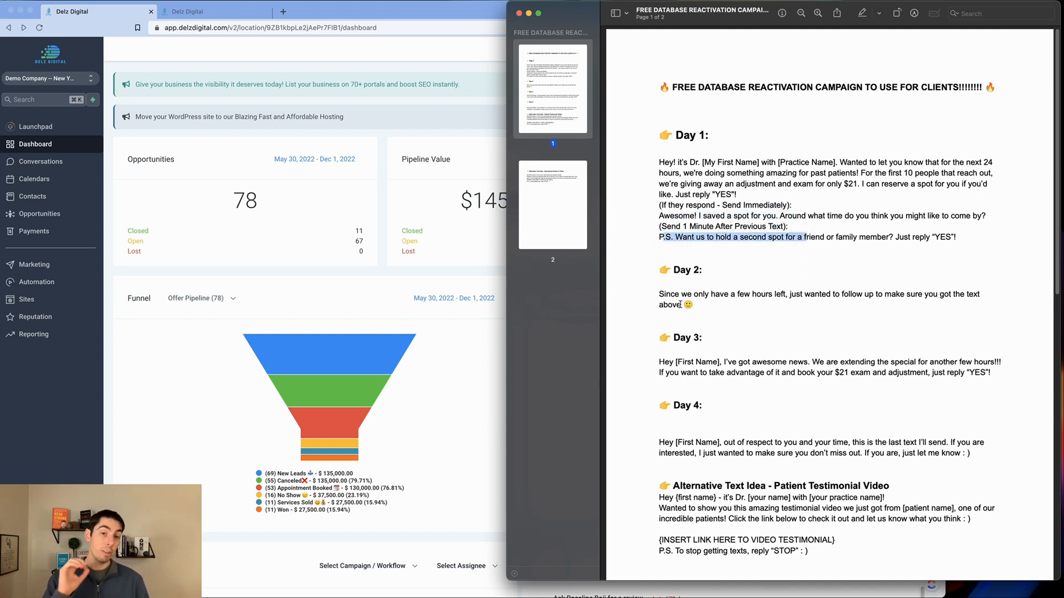
left_click(691, 288)
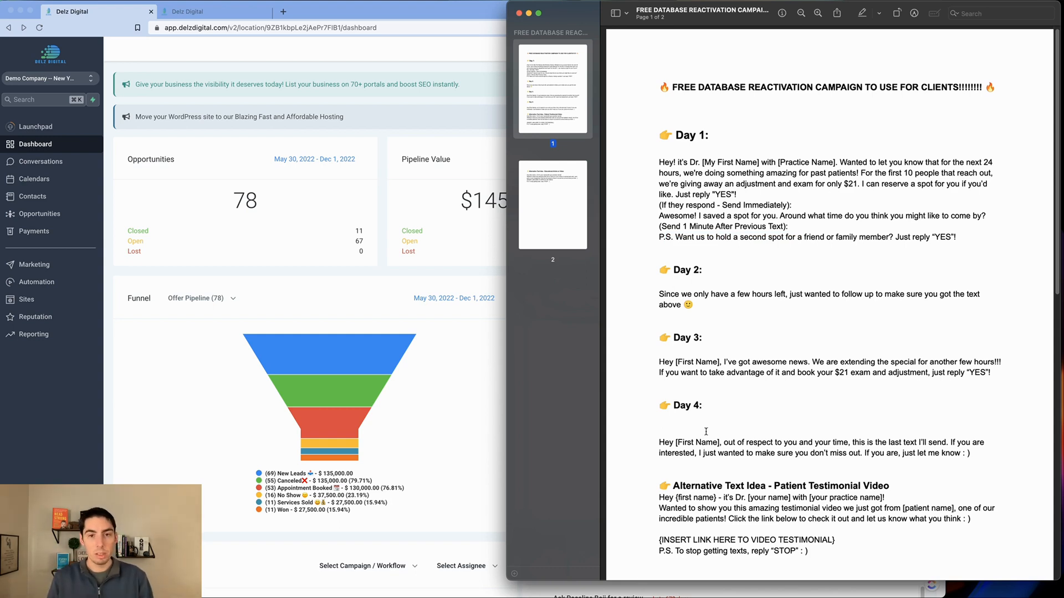
Switch to Delz Digital and examine the Reactivation (Basic) workflow in the Database Reactivation automation folder, returning to the folder's workflow list
left_click(226, 417)
left_click(50, 290)
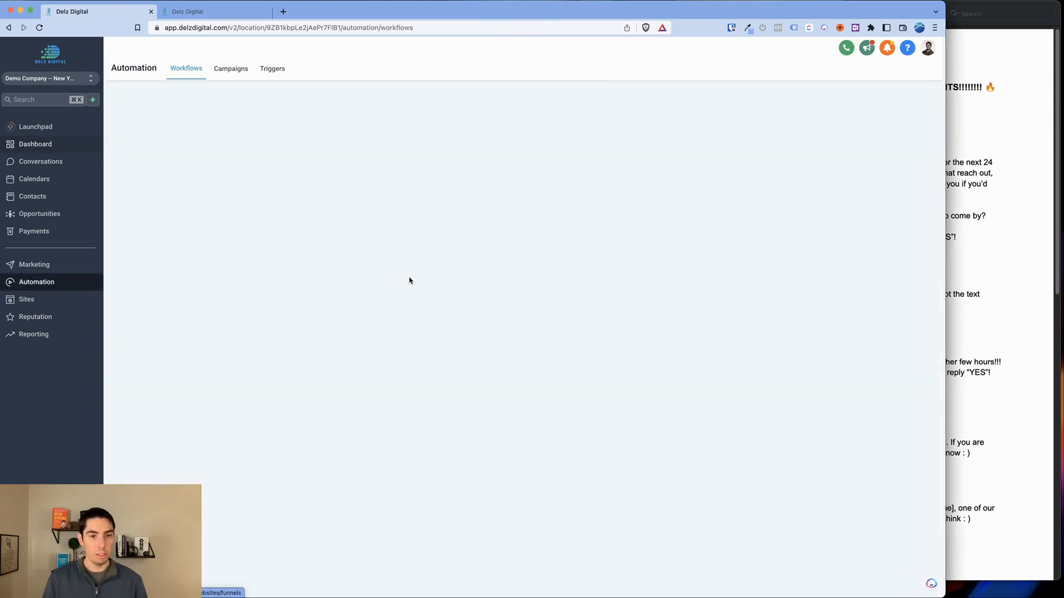
left_click(328, 284)
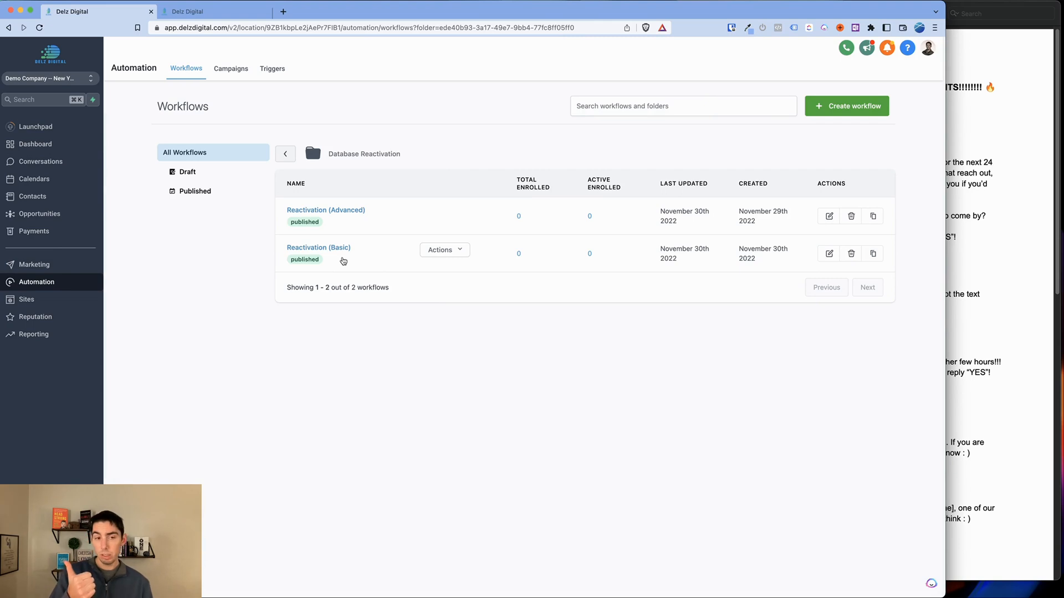
left_click(327, 247)
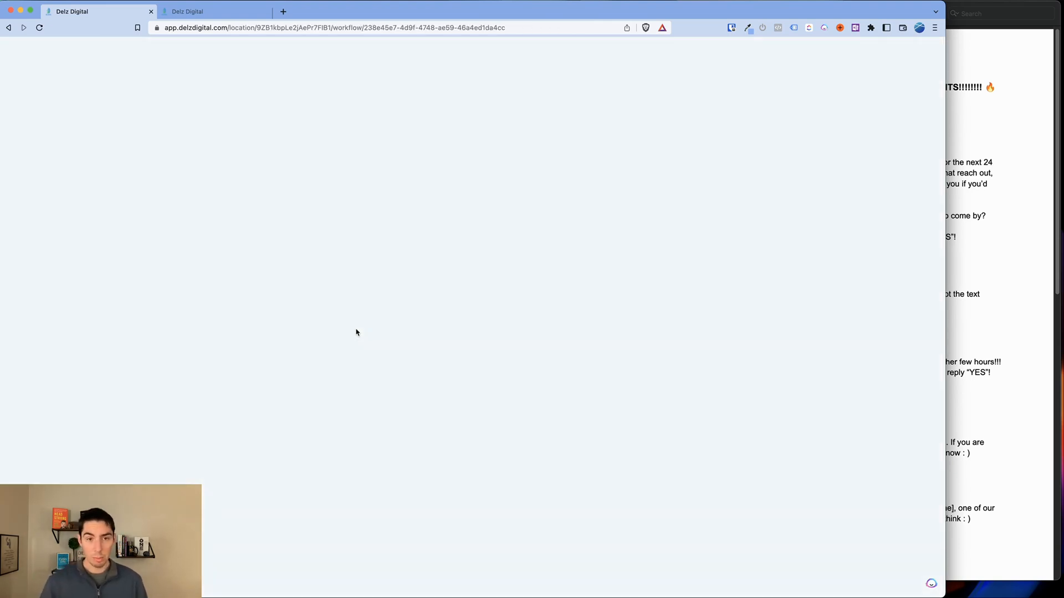
scroll(399, 224, "down", 3)
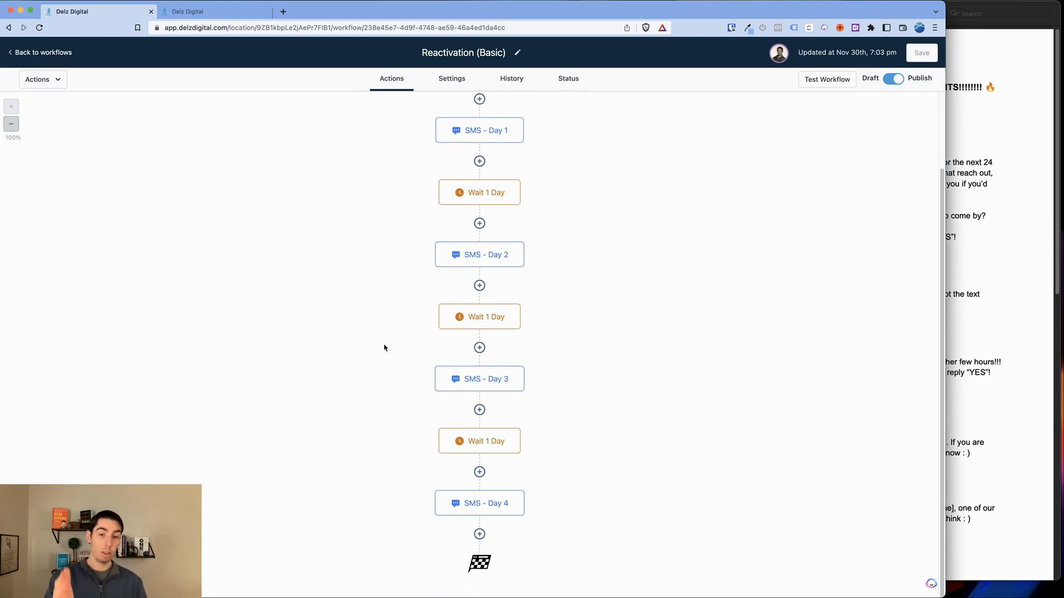
scroll(388, 252, "up", 3)
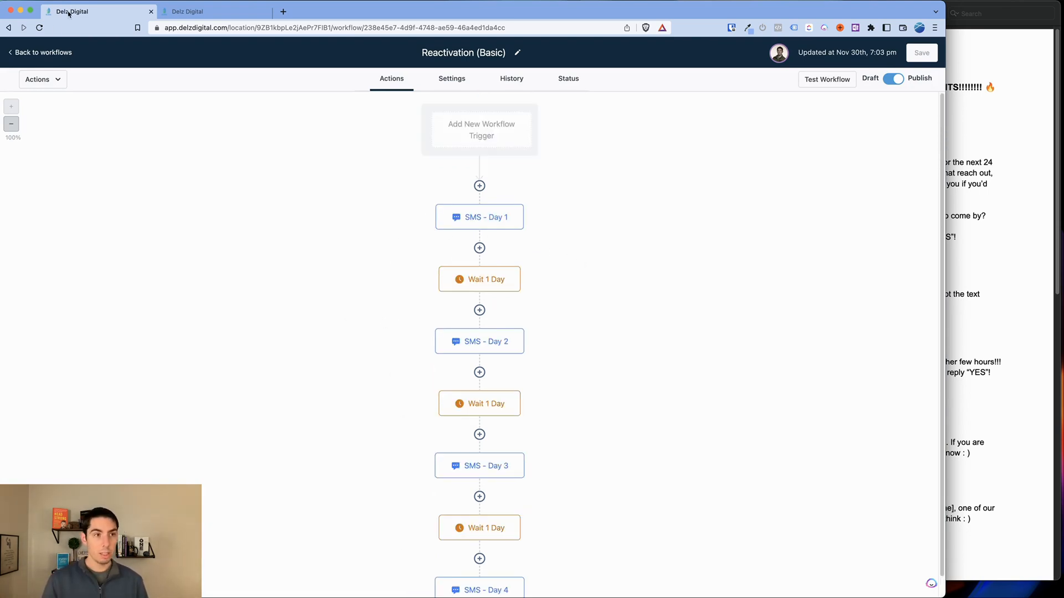
left_click(25, 53)
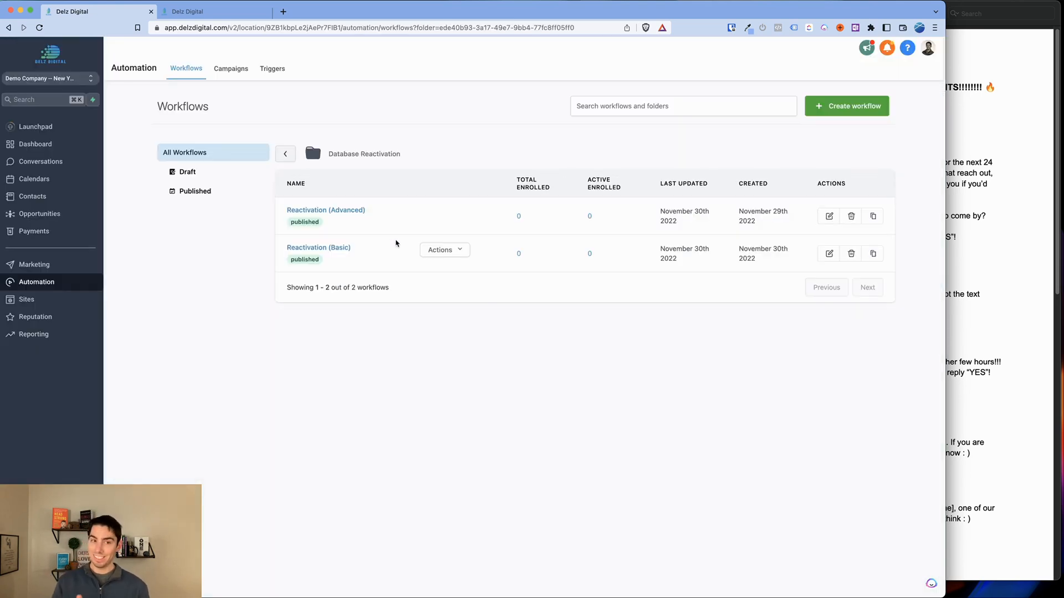
Examine the branches of the Reactivation (Advanced) workflow from start to end, then return to the workflow list
left_click(340, 211)
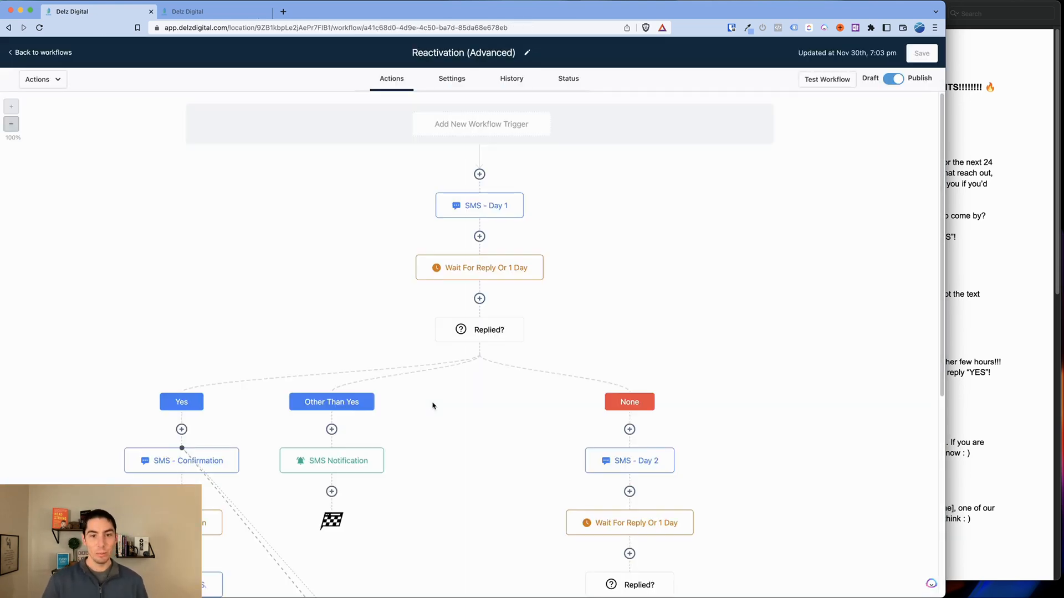
scroll(433, 387, "down", 8)
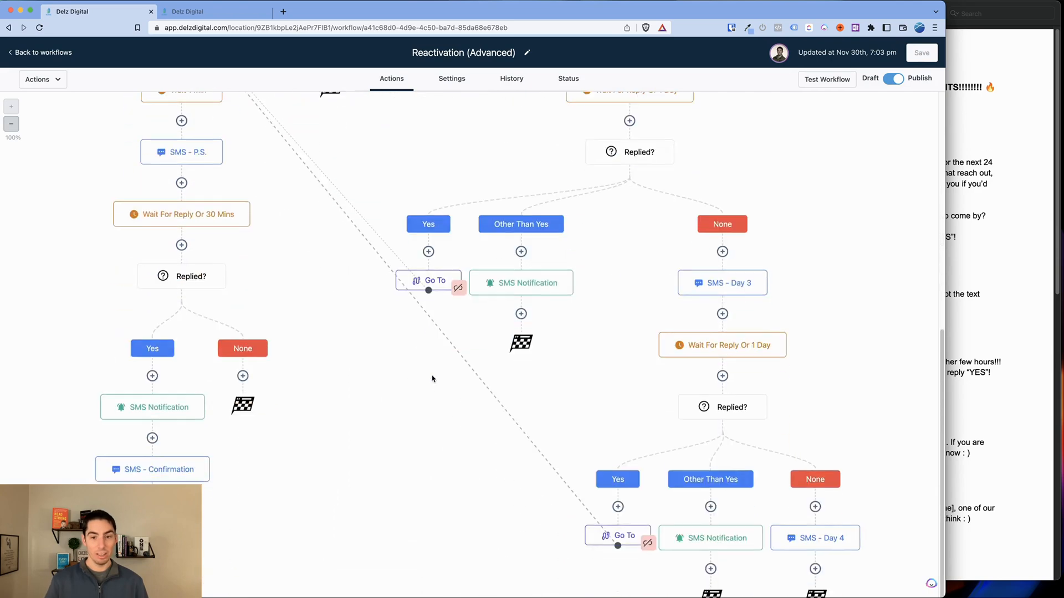
scroll(433, 379, "down", 2)
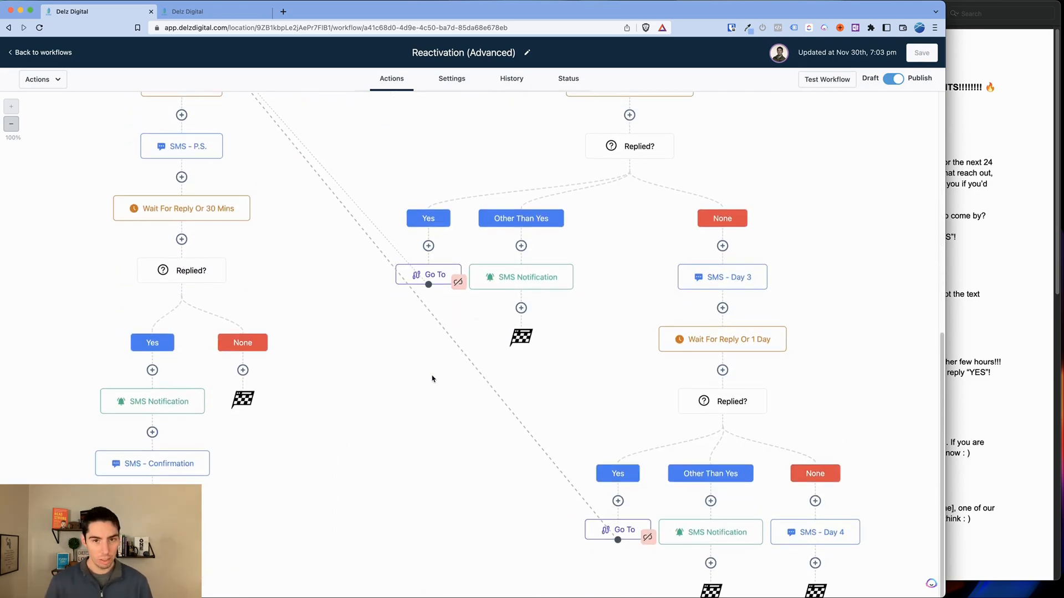
scroll(433, 379, "up", 10)
left_click(66, 53)
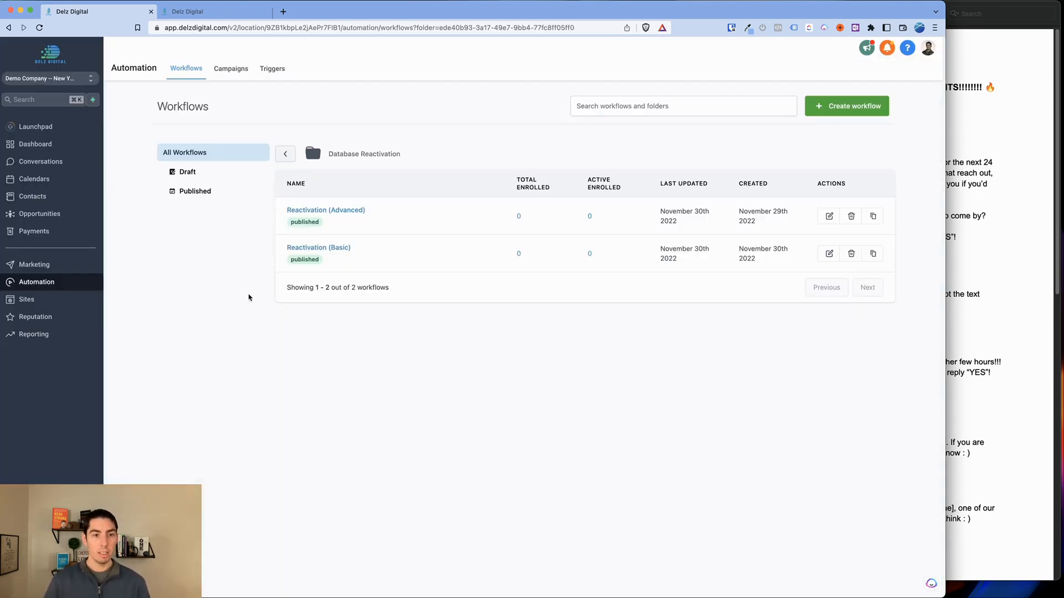
Create a new workflow from scratch in the One Off Demos account
left_click(213, 11)
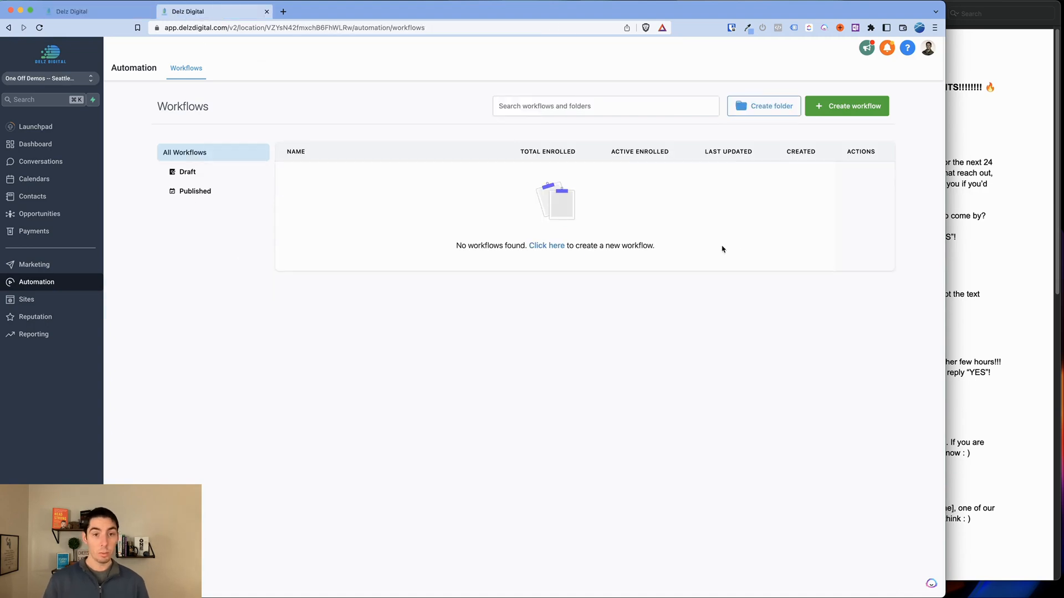
left_click(833, 106)
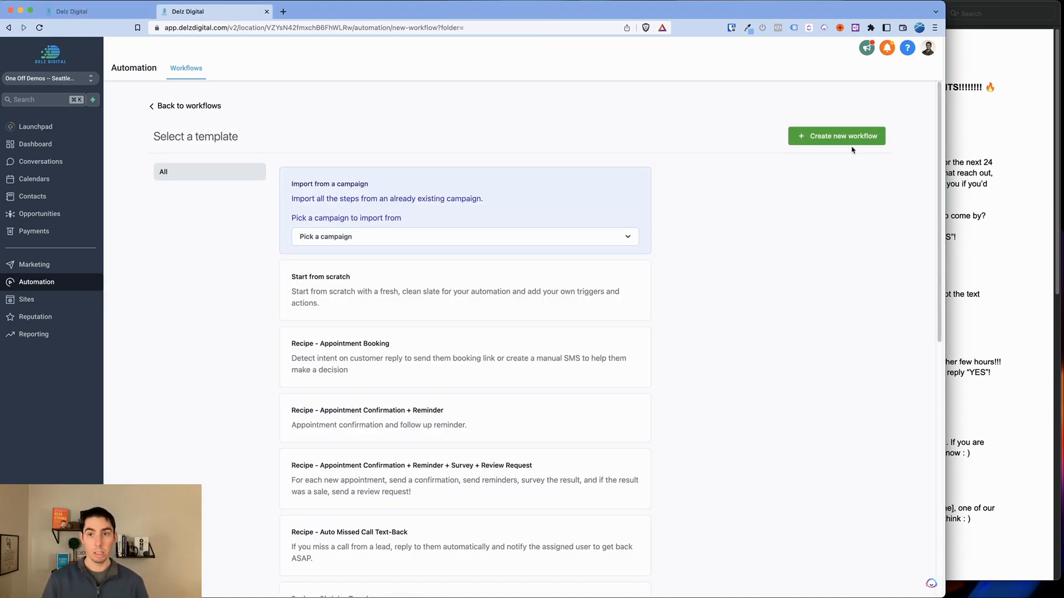
left_click(342, 296)
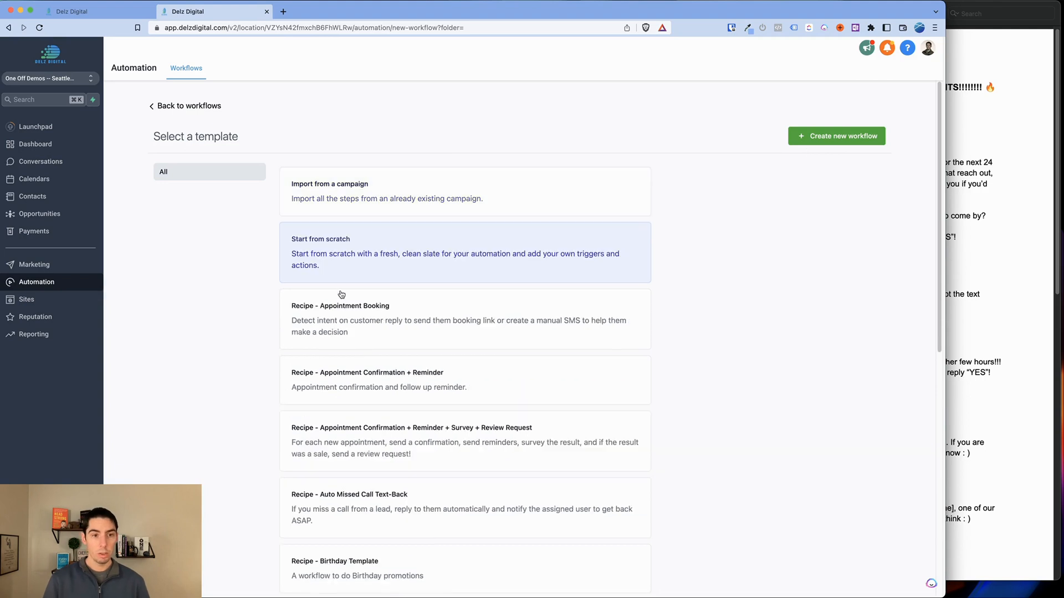
left_click(861, 139)
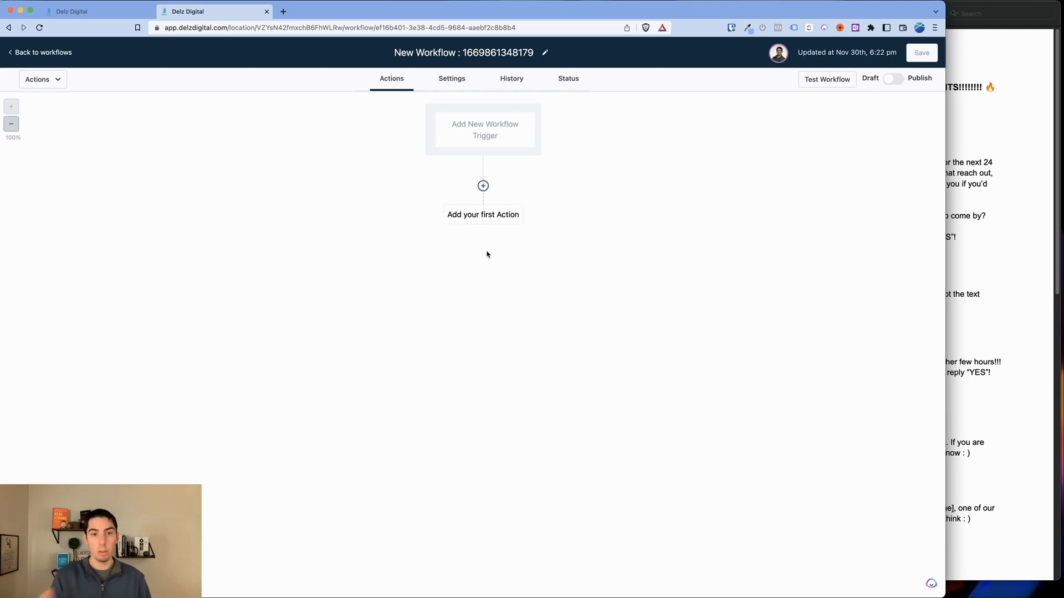
Add a Send SMS action as the workflow's first step and name it "SMS - Day 1"
left_click(483, 185)
key("super+Tab")
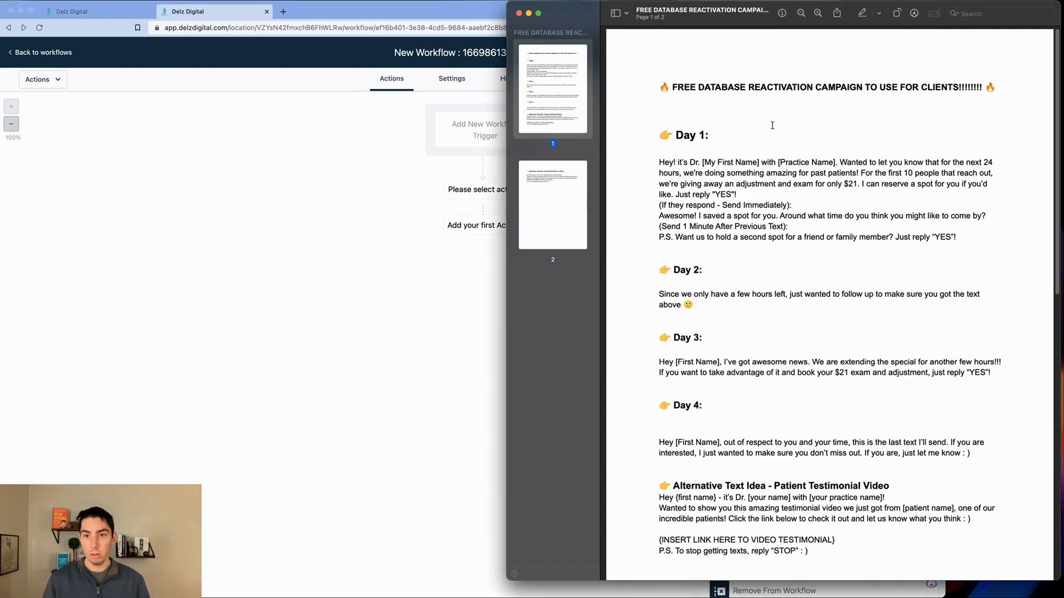
key("super+Tab")
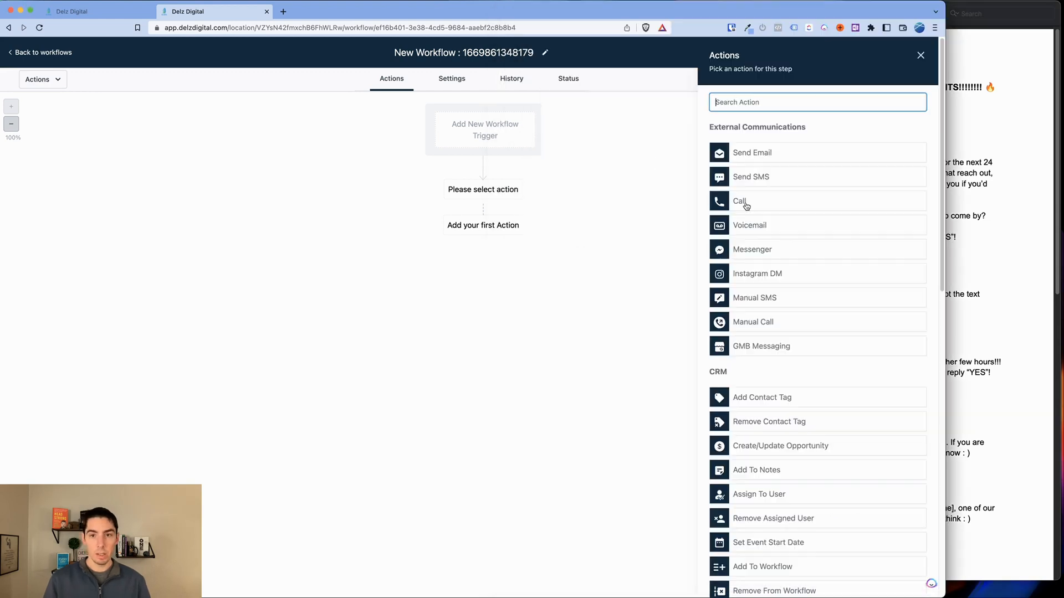
left_click(751, 179)
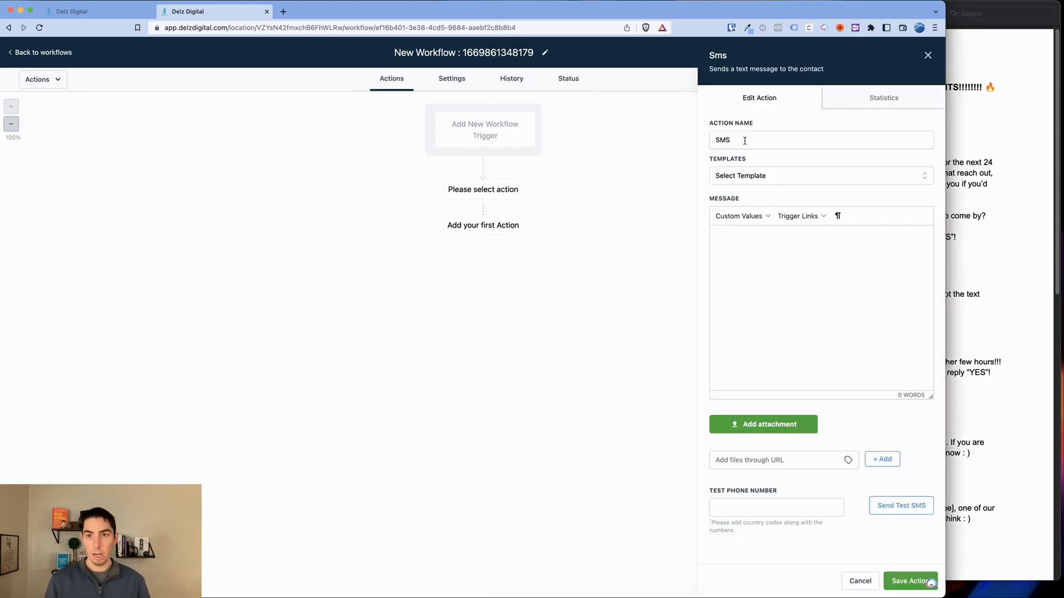
left_click(739, 140)
type("-")
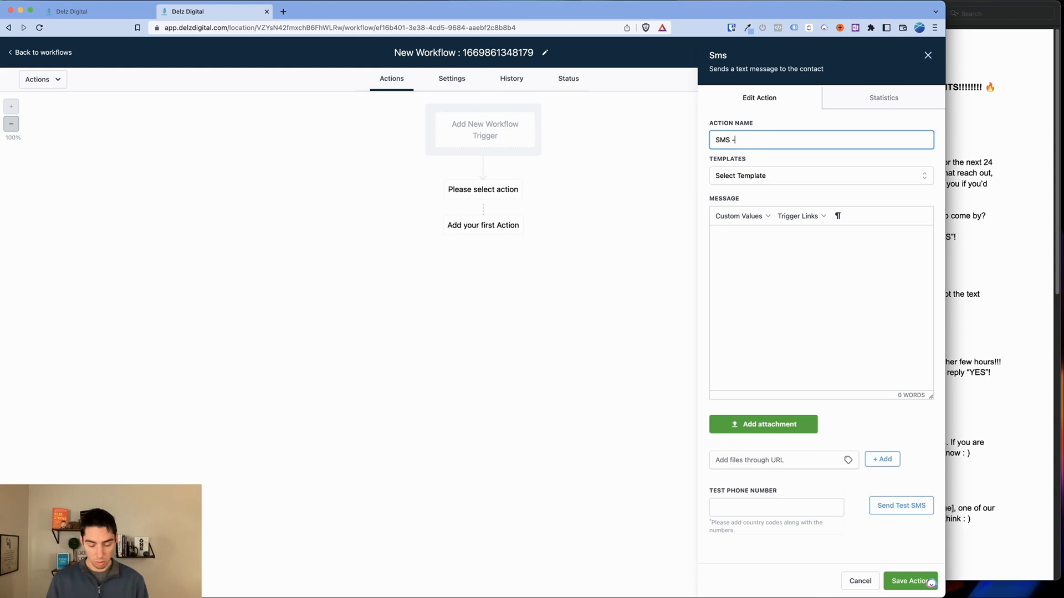
type(" Day 1")
Copy the opening Day 1 text, through Just reply "YES"!, from the campaign PDF into the SMS message
left_click(763, 268)
left_click(980, 207)
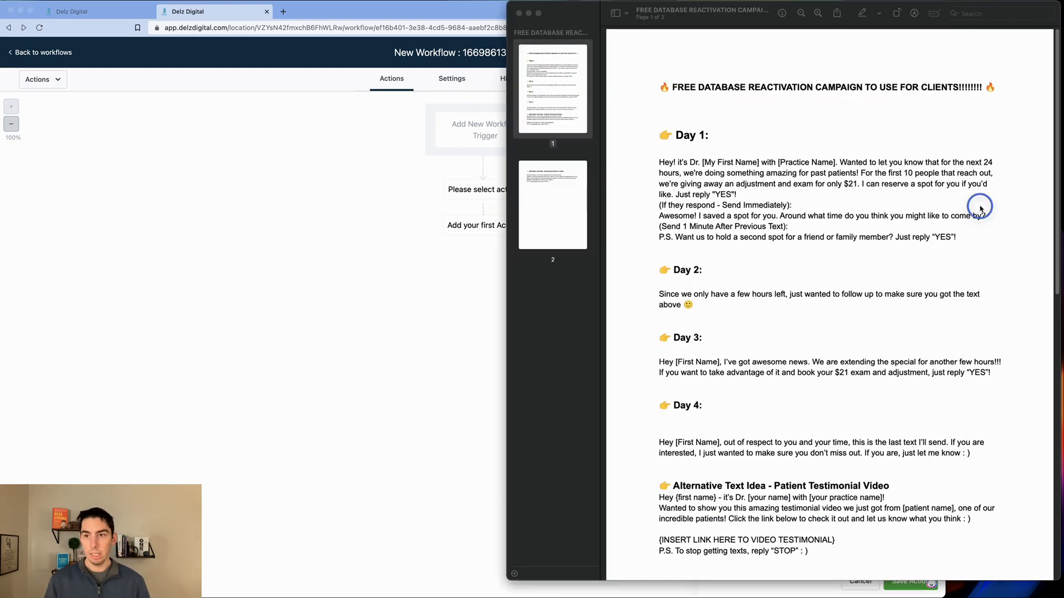
left_click_drag(659, 161, 738, 194)
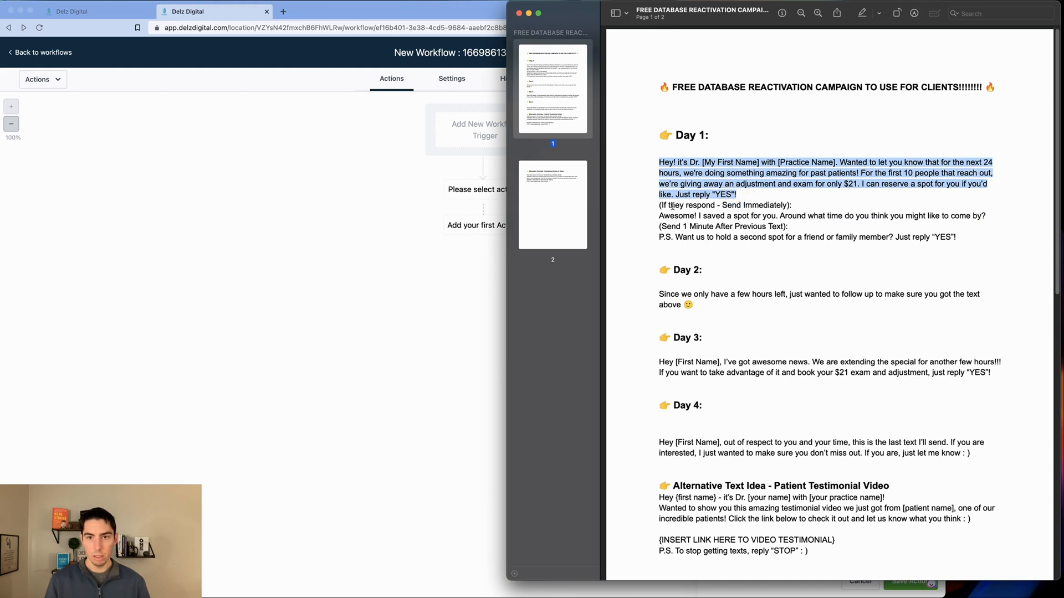
left_click(451, 304)
left_click(747, 272)
type("Hey! It’s Dr. [My First Name] with [Practice Name]. Wanted to let you know that for the next 24 hours, we’re doing something amazing for past patients! For the first 10 people that reach out, we’re giving away an adjustment and exam for only $21. I can reserve a spot for you if you’d like. Just reply \"YES\"!")
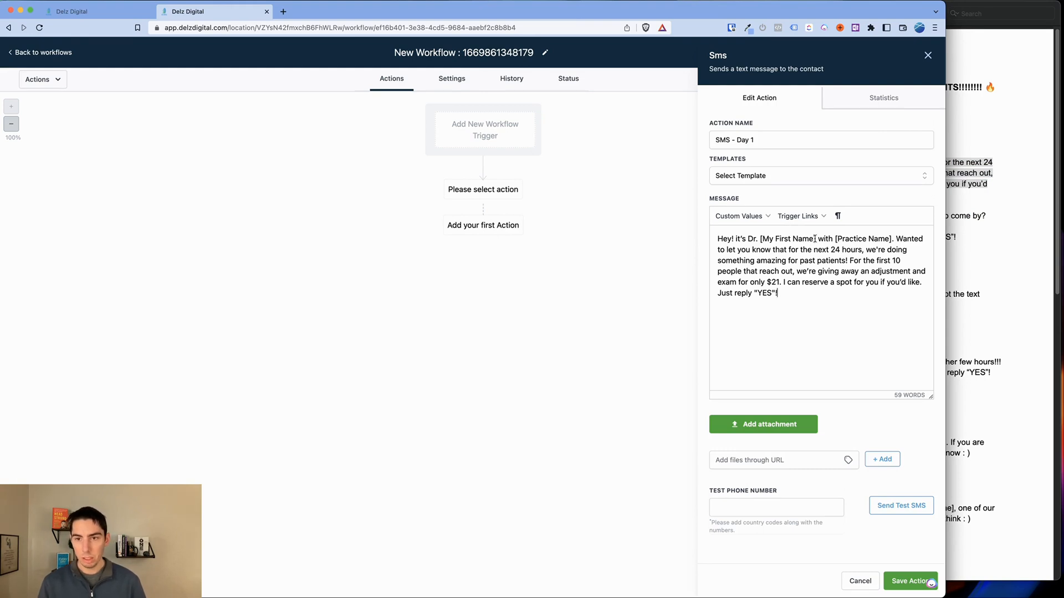
Replace the [My First Name] placeholder in the SMS message with the doctor's first name
left_click_drag(815, 238, 759, 237)
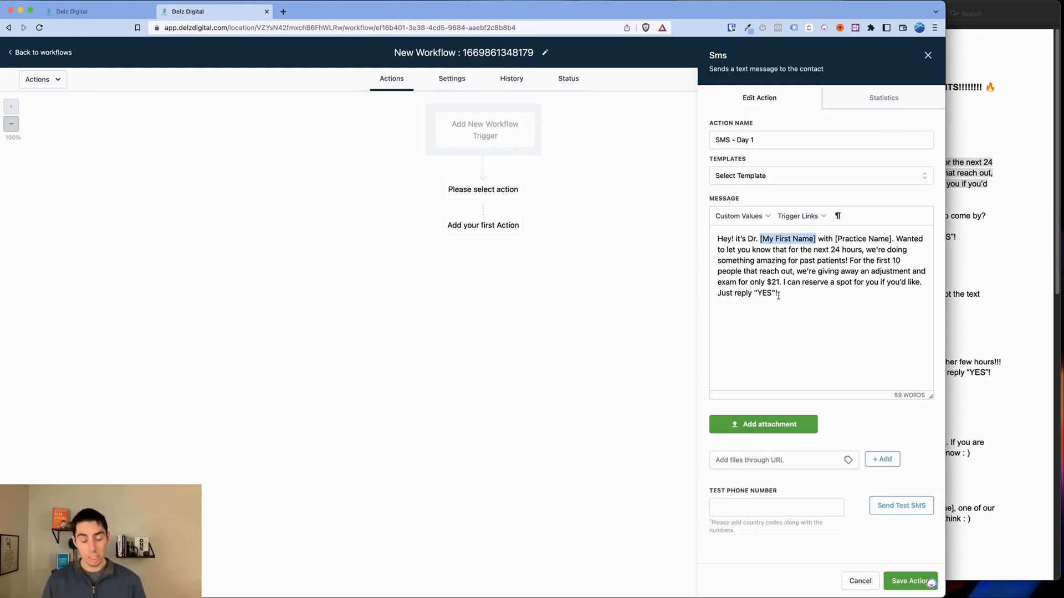
type("John")
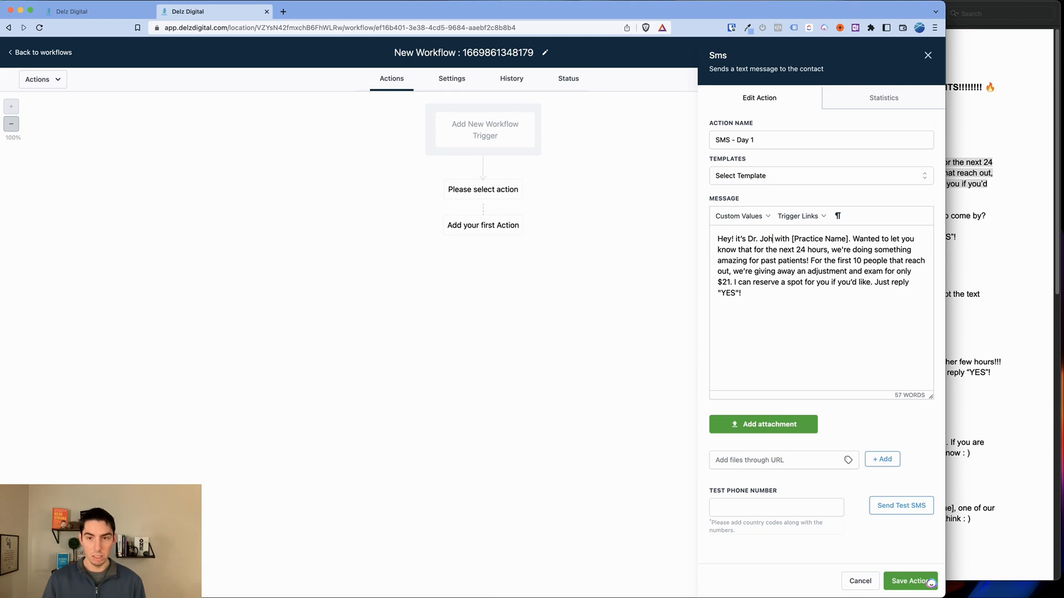
left_click(739, 216)
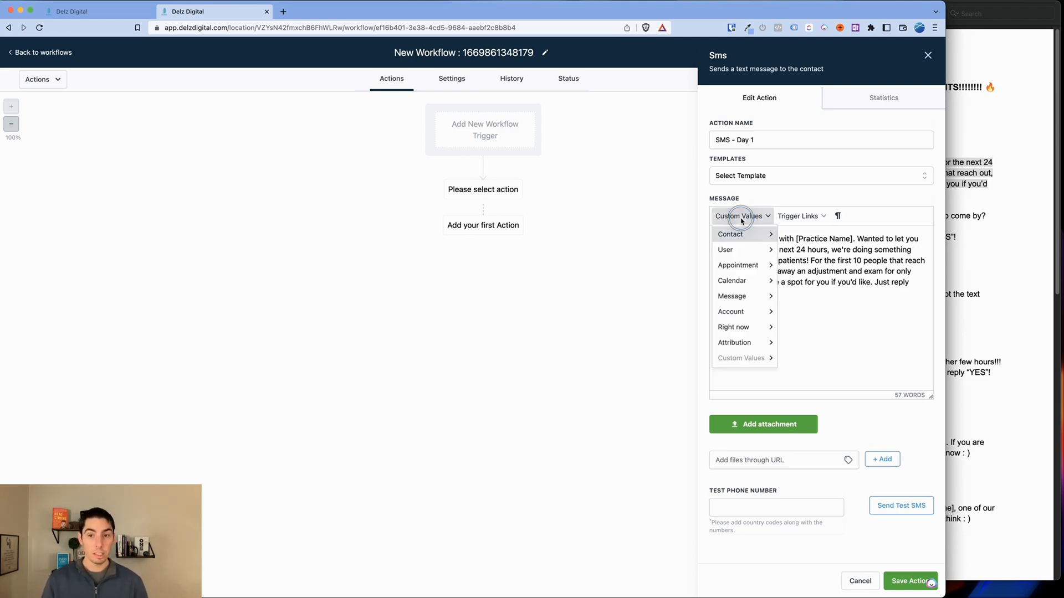
mouse_move(742, 343)
left_click(907, 301)
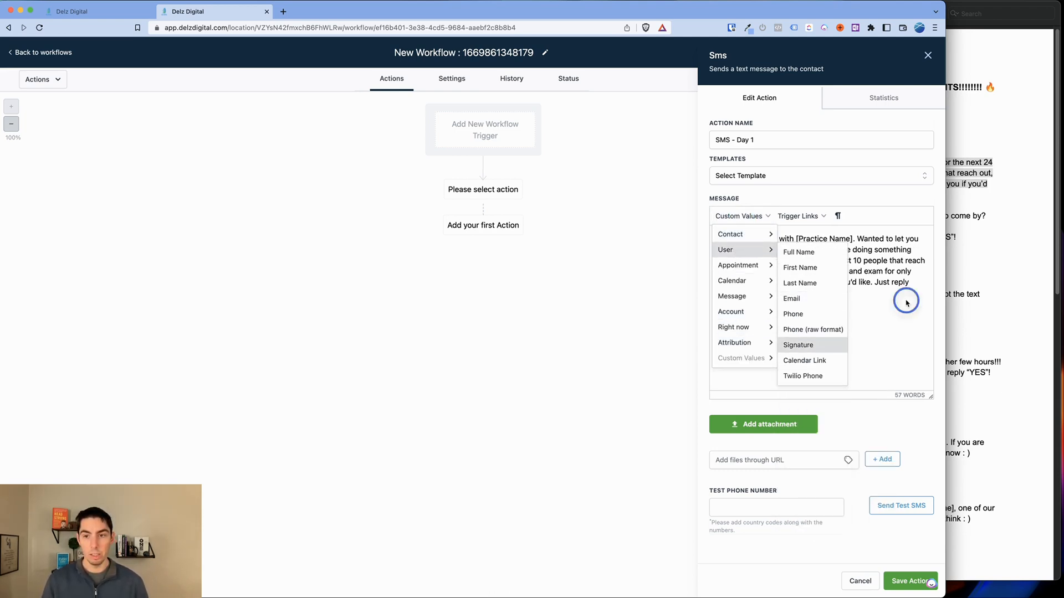
Replace the [Practice Name] placeholder in the SMS message with the account name custom value, {{location.name}}
left_click_drag(797, 239, 854, 241)
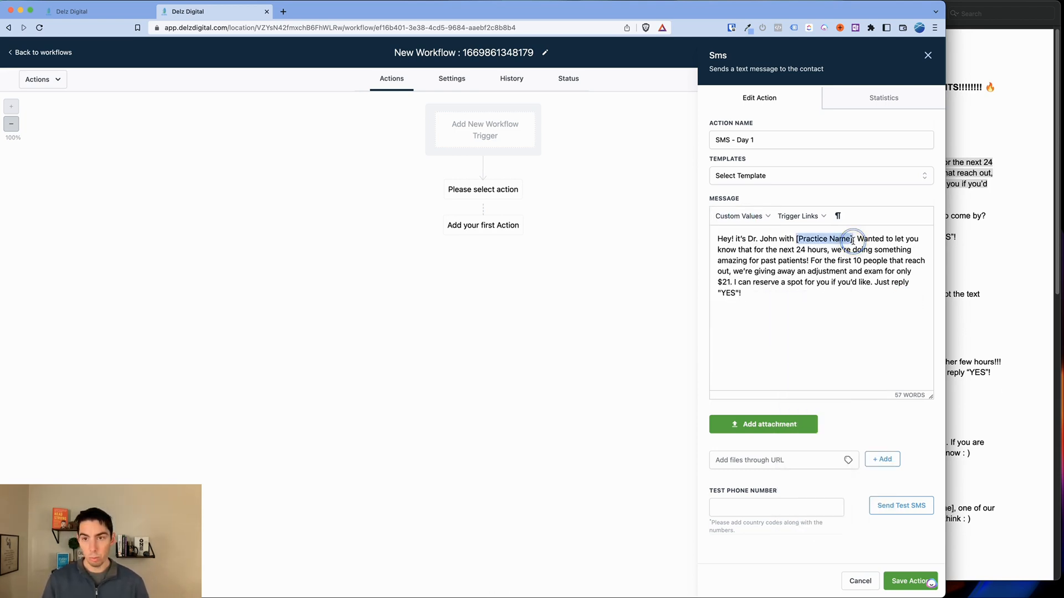
left_click(753, 220)
mouse_move(736, 325)
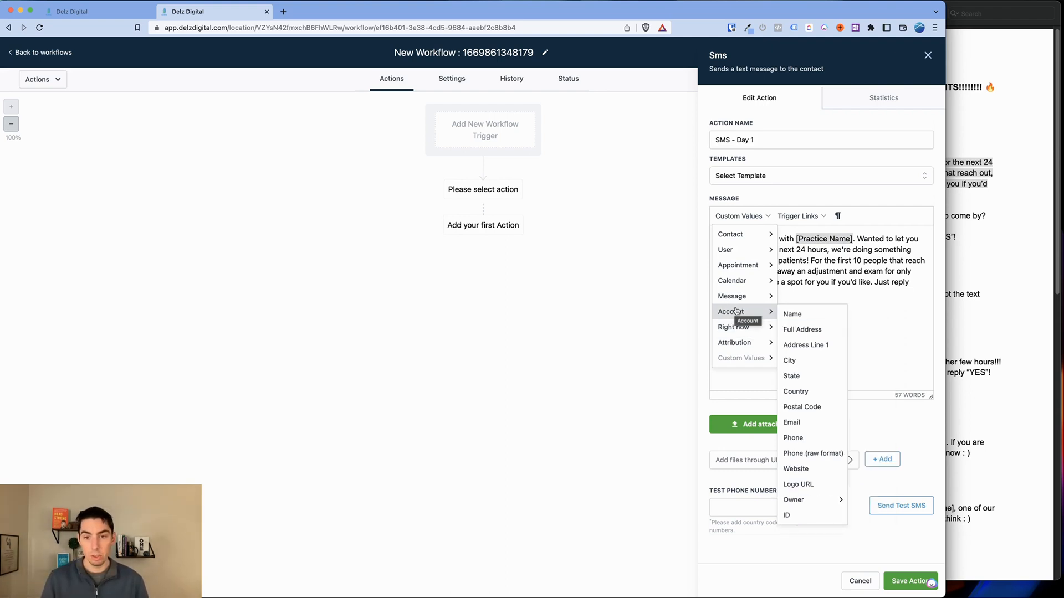
left_click(793, 313)
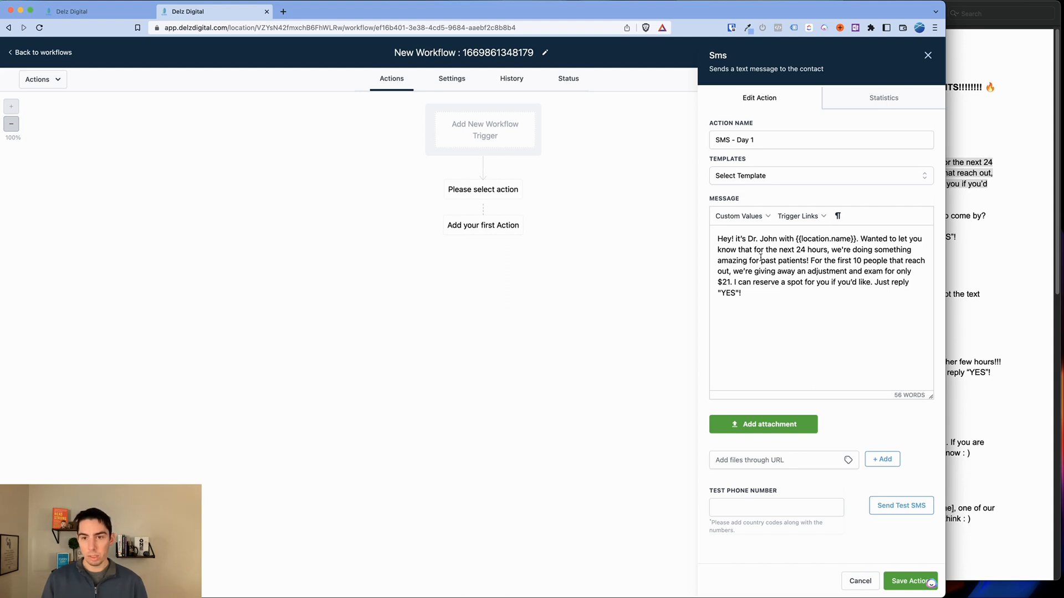
Split the message into three paragraphs, breaking before "For the first 10 people" and "Just reply", and save the SMS action
left_click(811, 261)
key("Return")
key("Return")
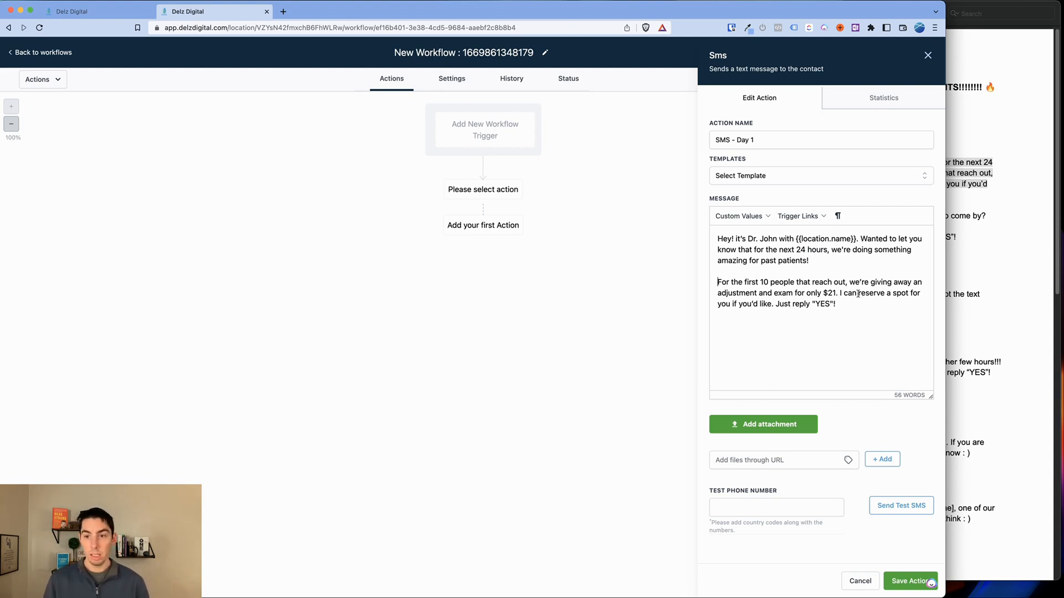
left_click(776, 303)
key("Return")
key("Return")
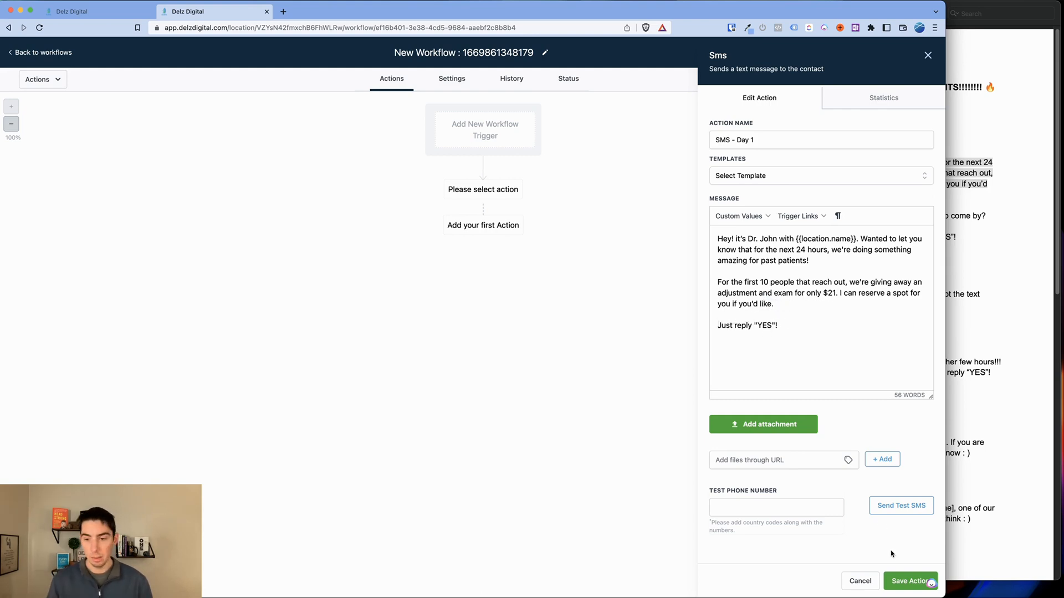
left_click(909, 581)
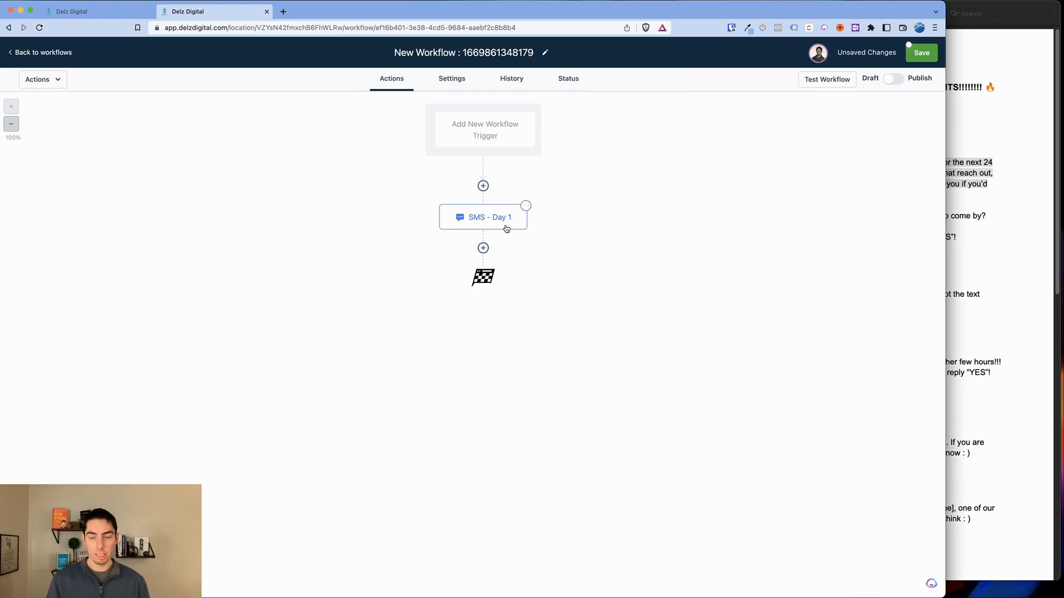
Copy the Day 2 text, from "Since we only have a few hours left" through "above", from the campaign PDF
key("super+Tab")
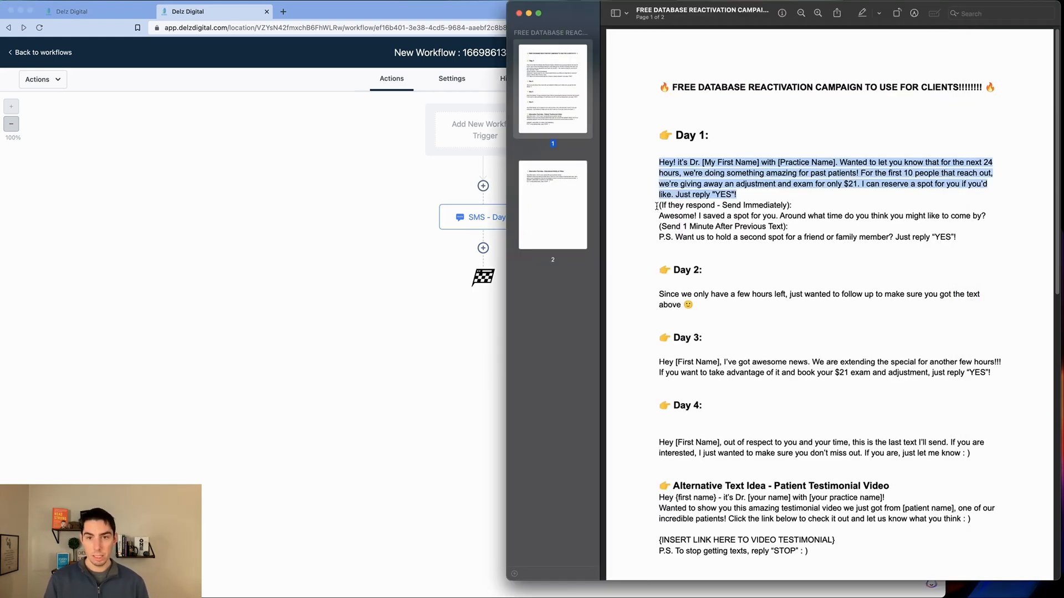
left_click_drag(658, 205, 746, 243)
left_click(707, 250)
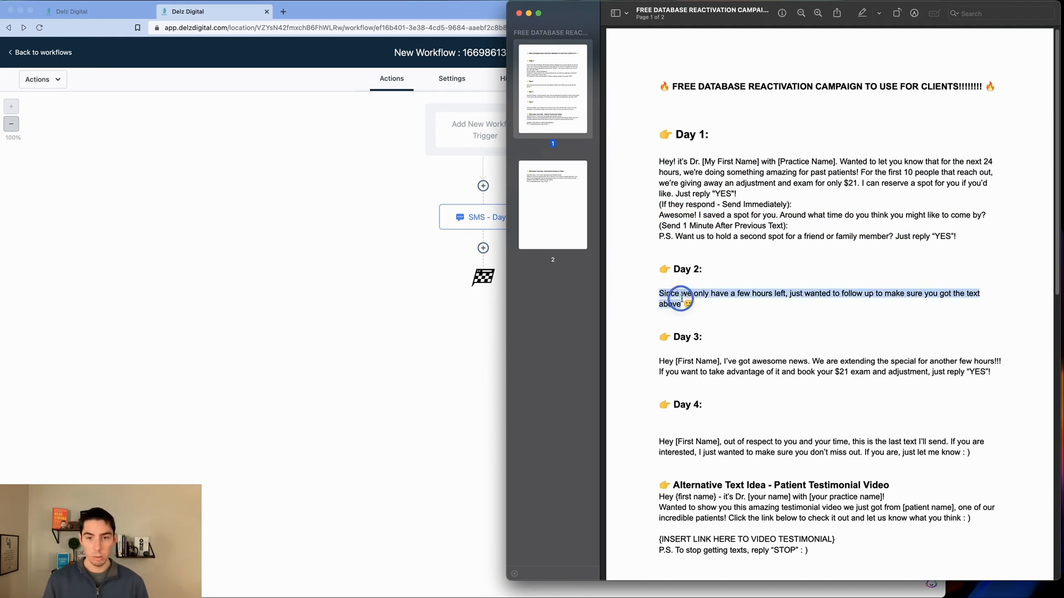
left_click_drag(658, 293, 693, 305)
key("ctrl+c")
key("super+Tab")
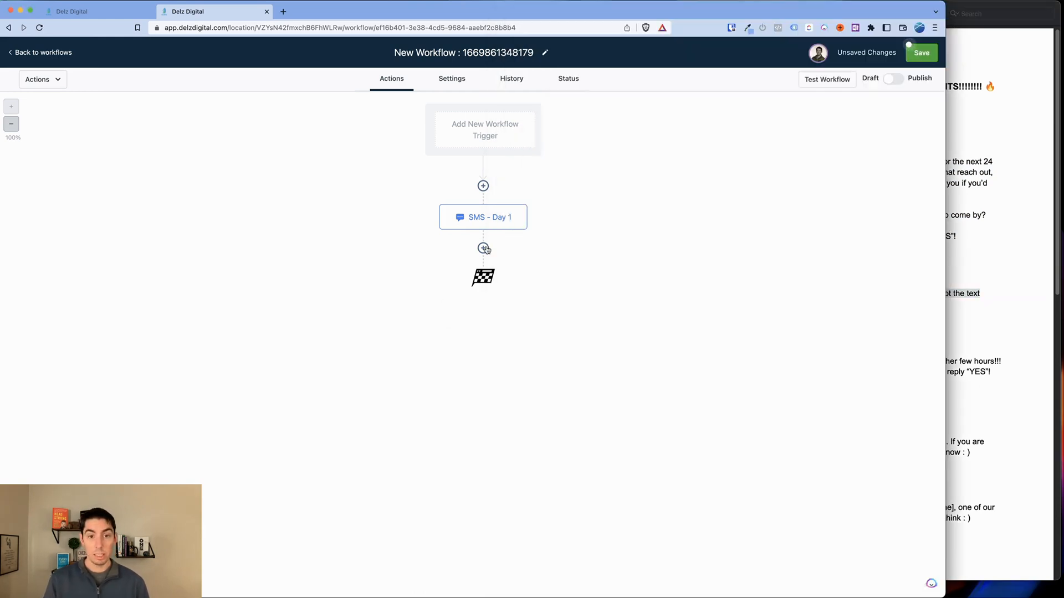
Add a Wait action named "Wait 1 day" after the Day 1 SMS, with a time delay of 1 day, and save it
left_click(483, 248)
scroll(803, 304, "down", 15)
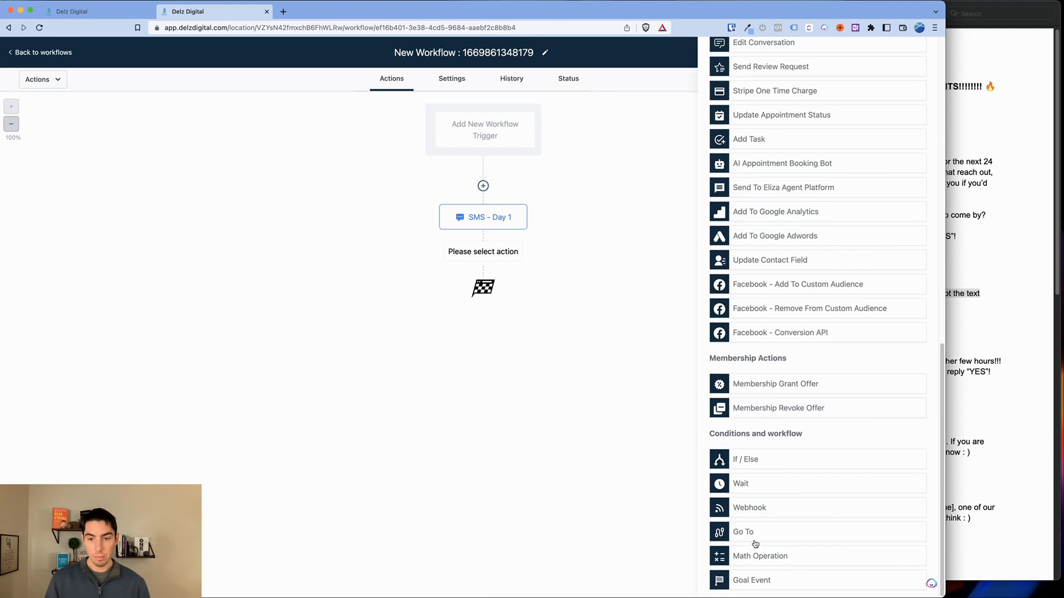
left_click(735, 487)
left_click(578, 120)
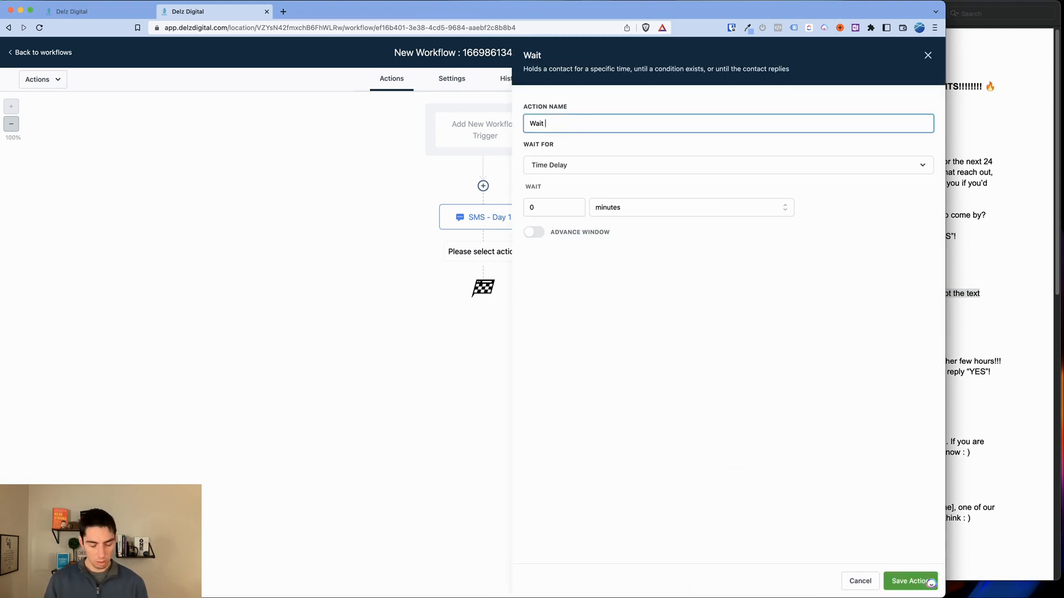
type("1 day")
left_click(560, 204)
key("BackSpace")
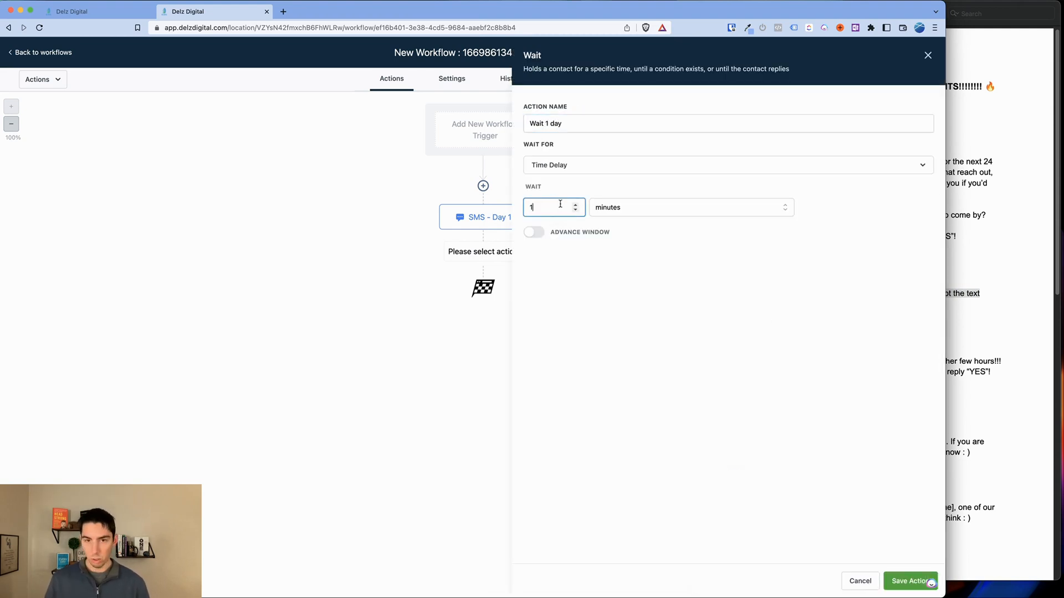
type("1")
left_click(636, 208)
left_click(601, 265)
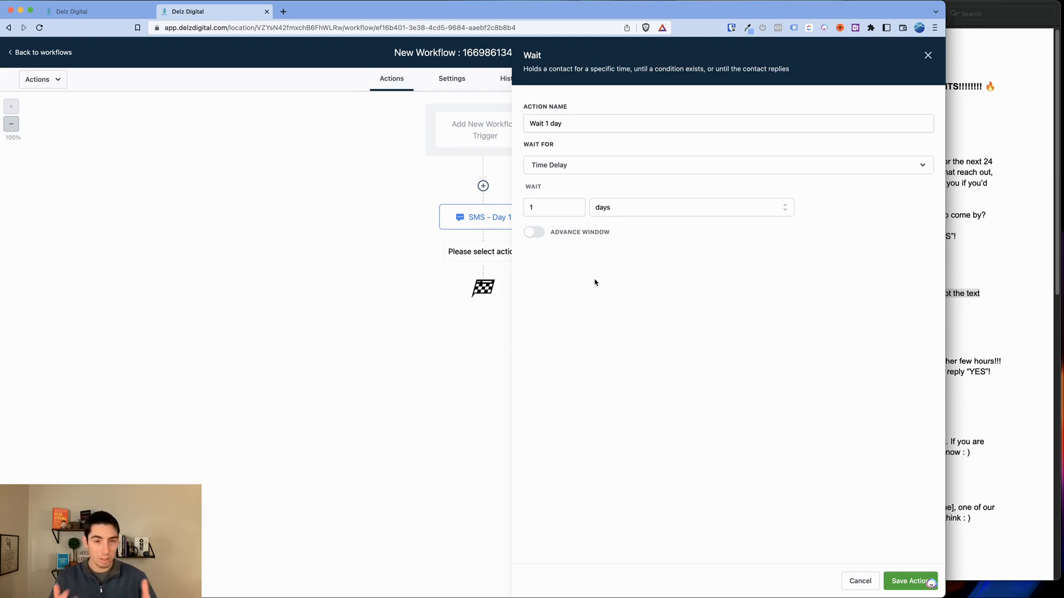
left_click(907, 581)
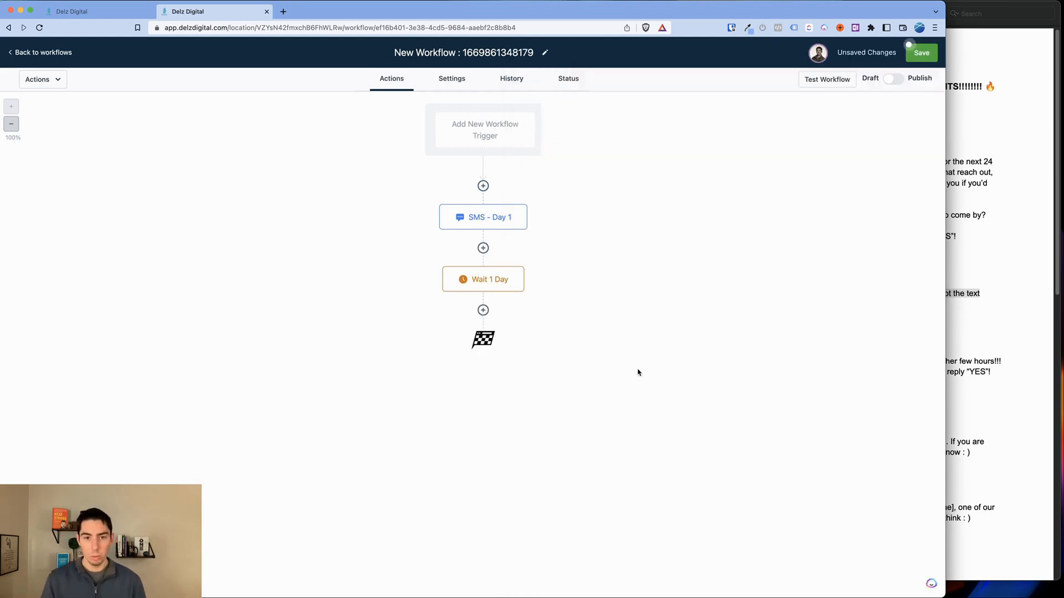
Add a Send SMS action after the wait containing the copied Day 2 text and a pointing-up emoji, and save it
left_click(483, 311)
left_click(747, 181)
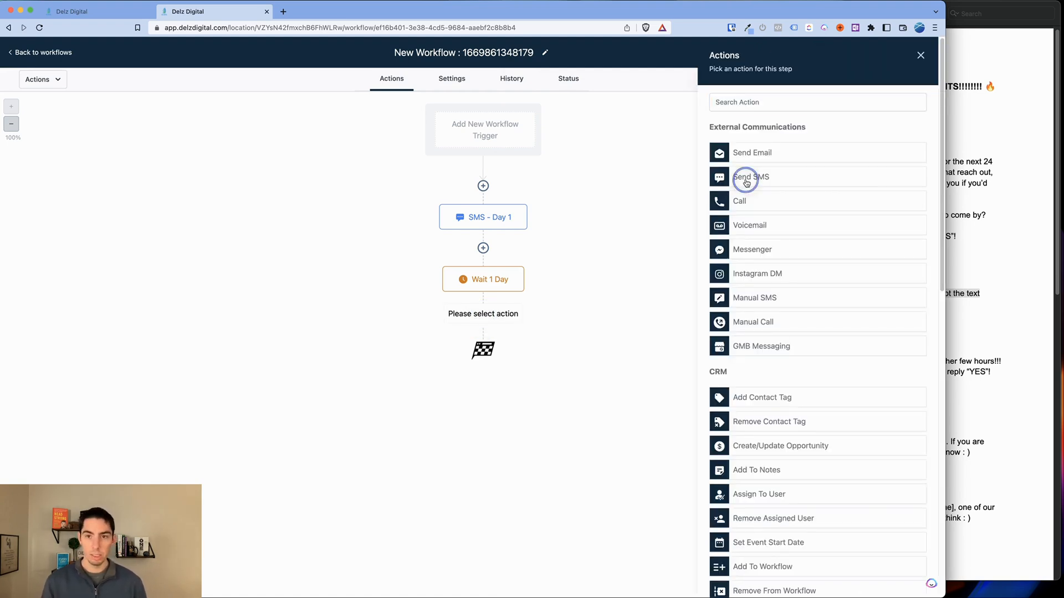
key("ctrl+v")
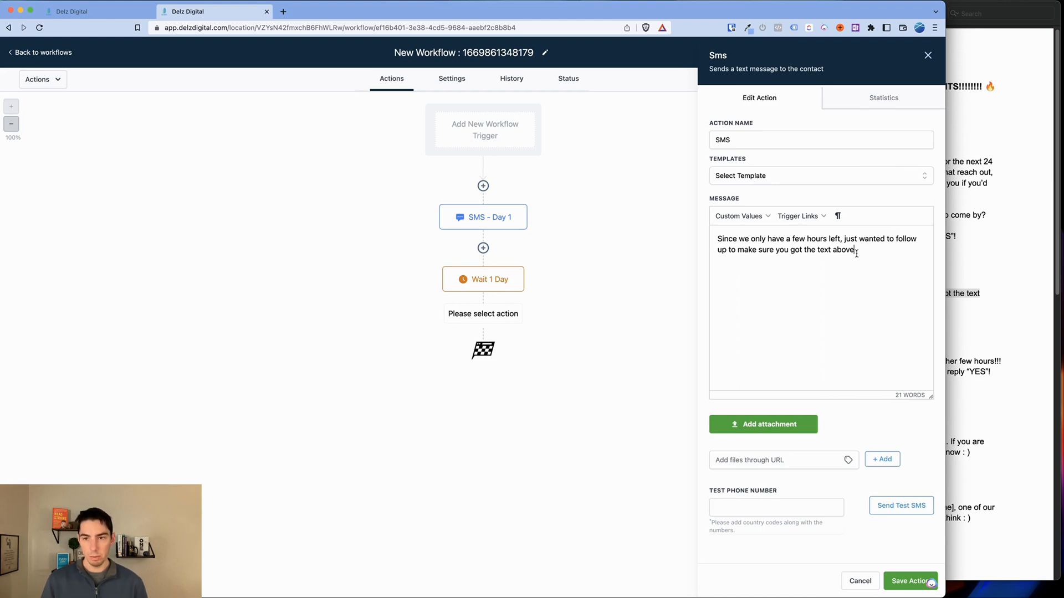
key("ctrl+super+space")
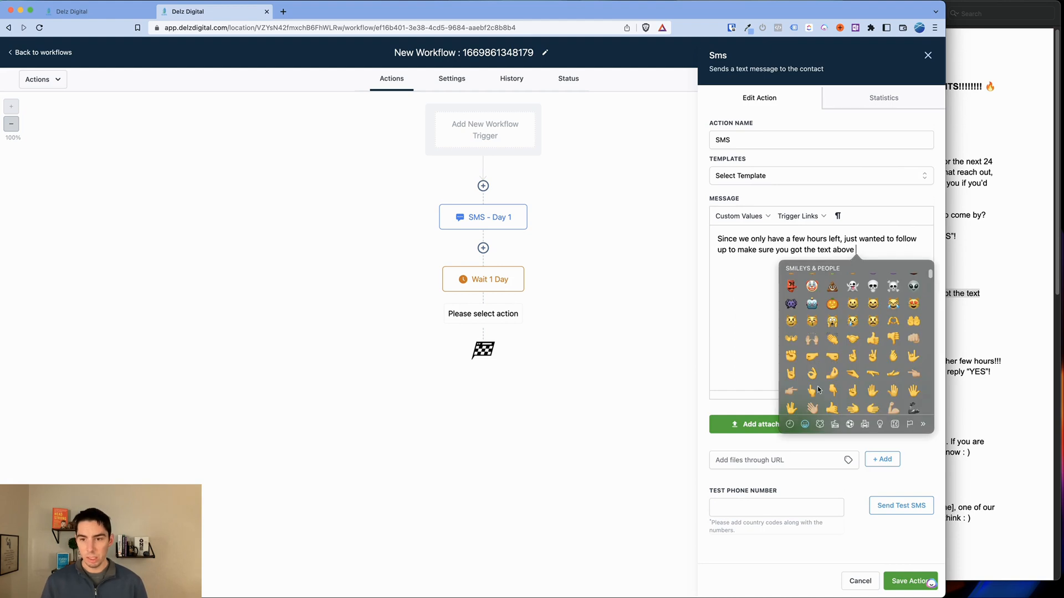
left_click(812, 391)
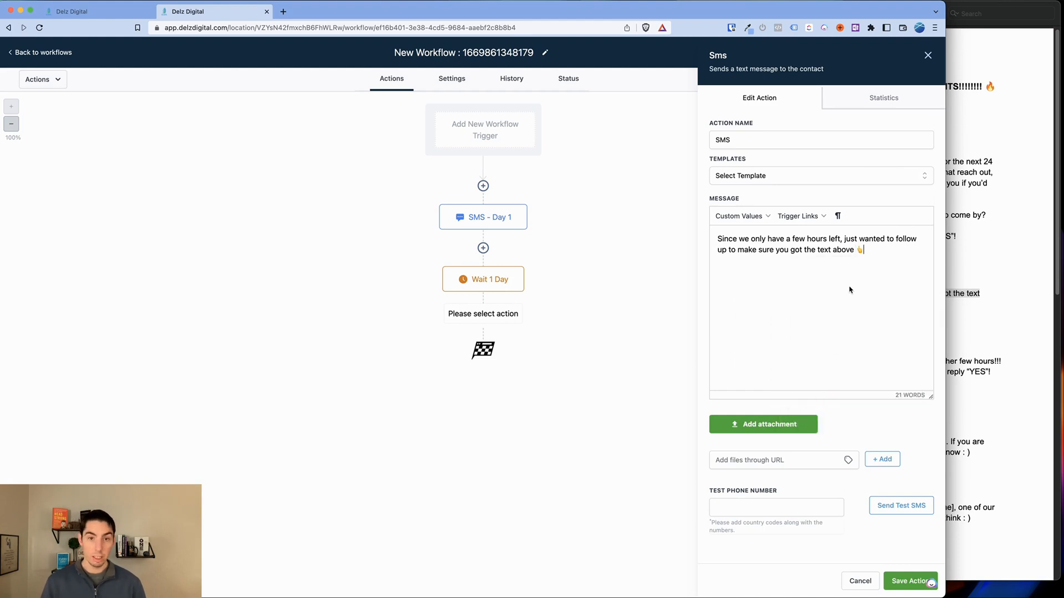
left_click(910, 580)
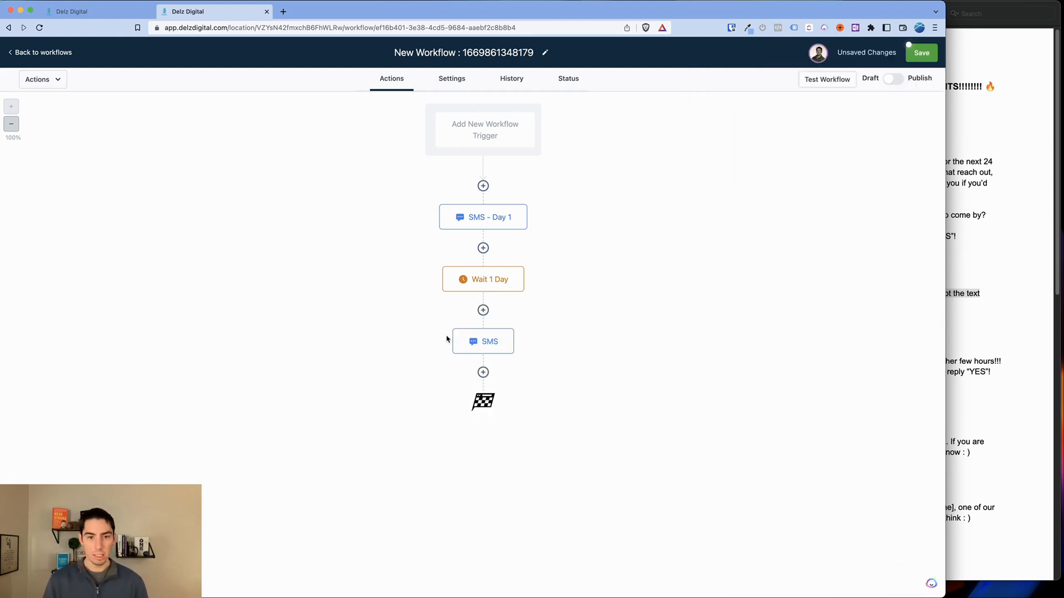
Rename the new SMS action as "SMS - Day 2" and save it
left_click(490, 335)
left_click(745, 139)
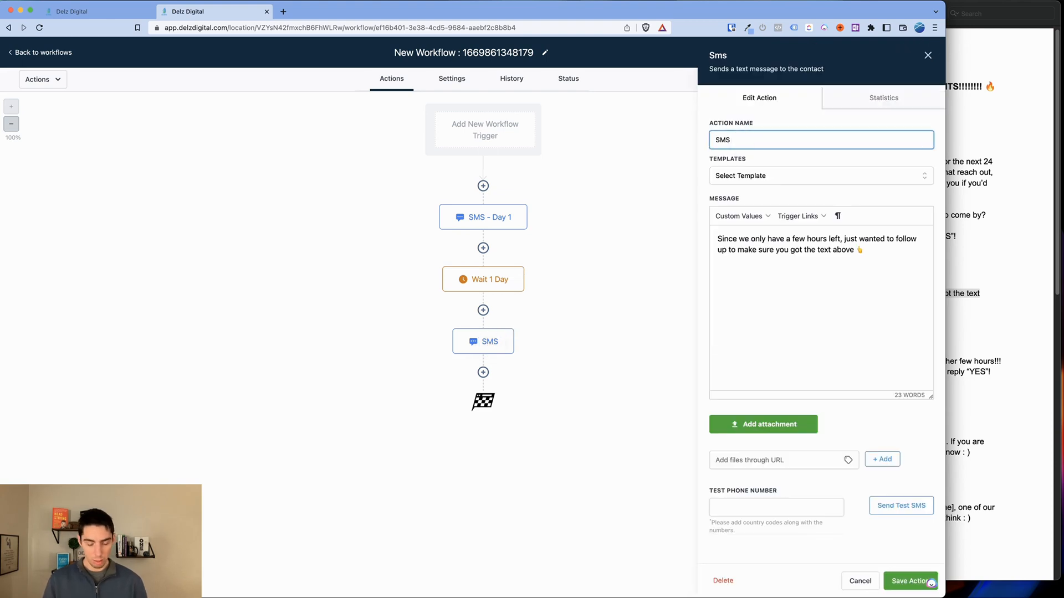
type("- Day")
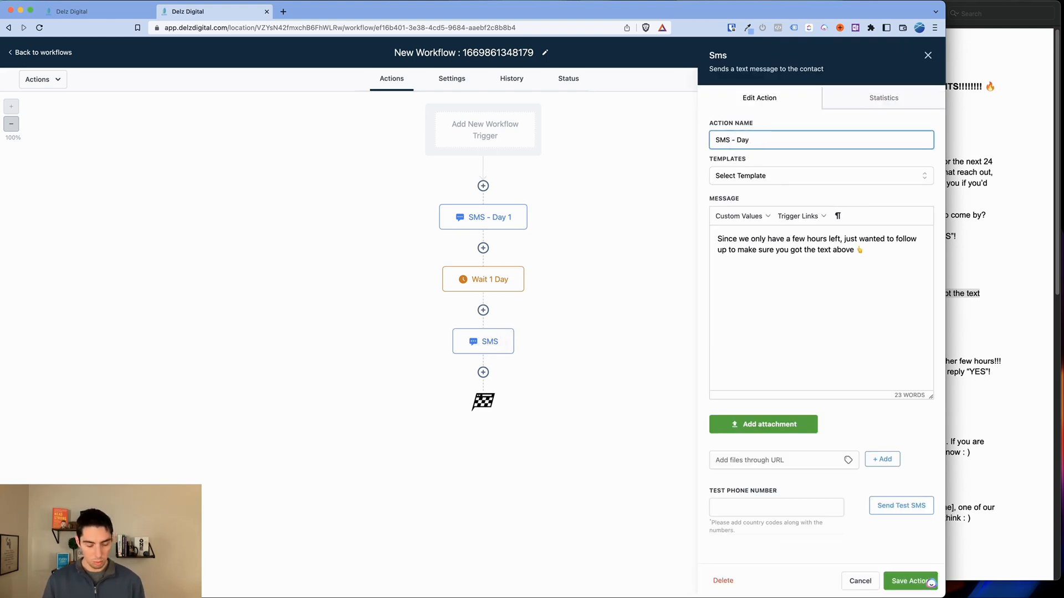
type(" 2")
left_click(929, 582)
Copy the full Day 3 text, from "Hey [First Name], I've got awesome news" through reply "YES"!, from the campaign PDF
key("super+Tab")
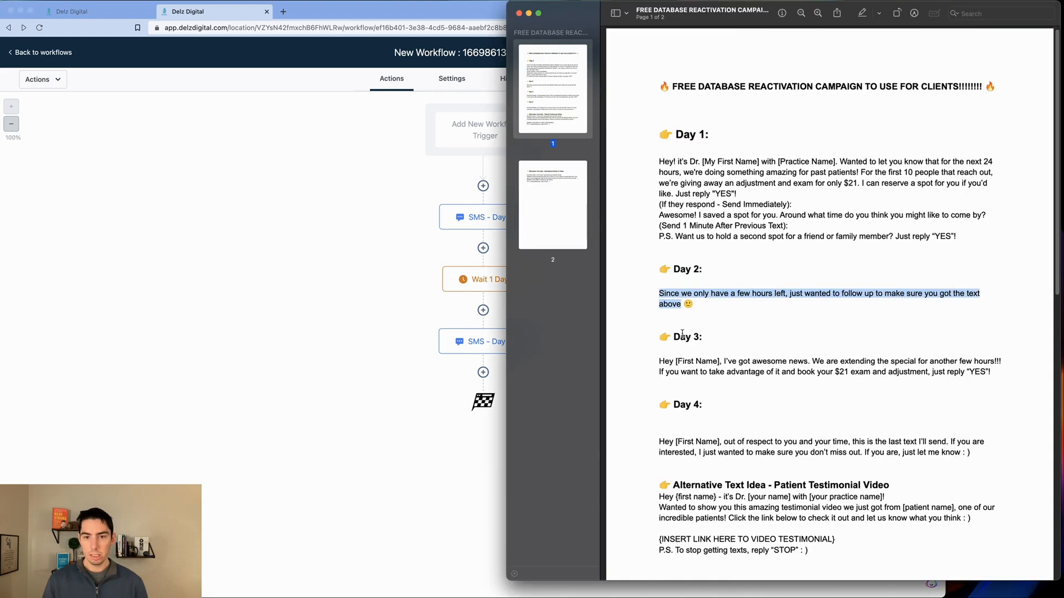
left_click_drag(659, 363, 1001, 377)
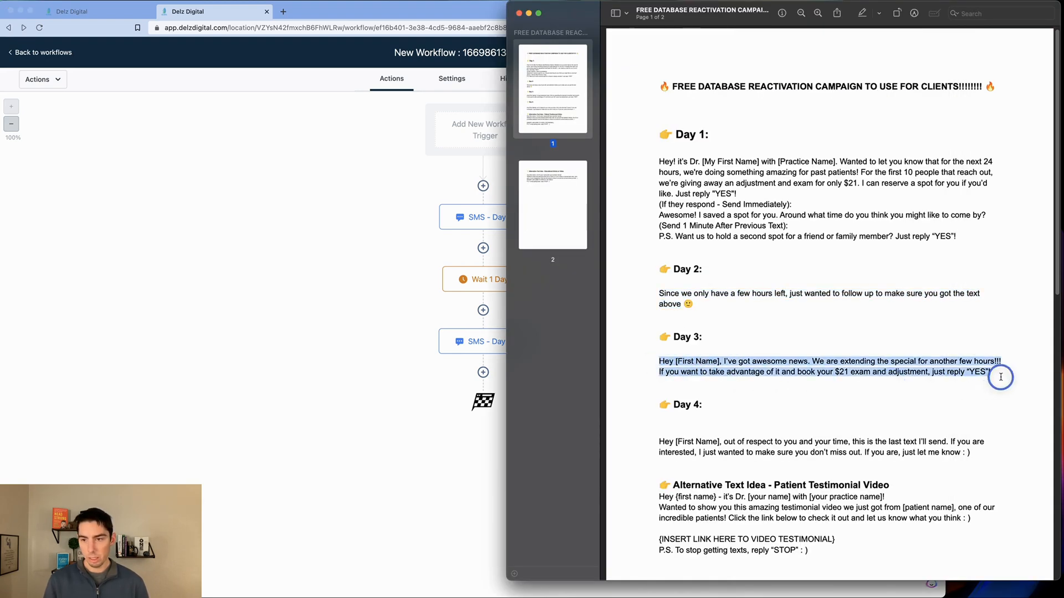
key("super+Tab")
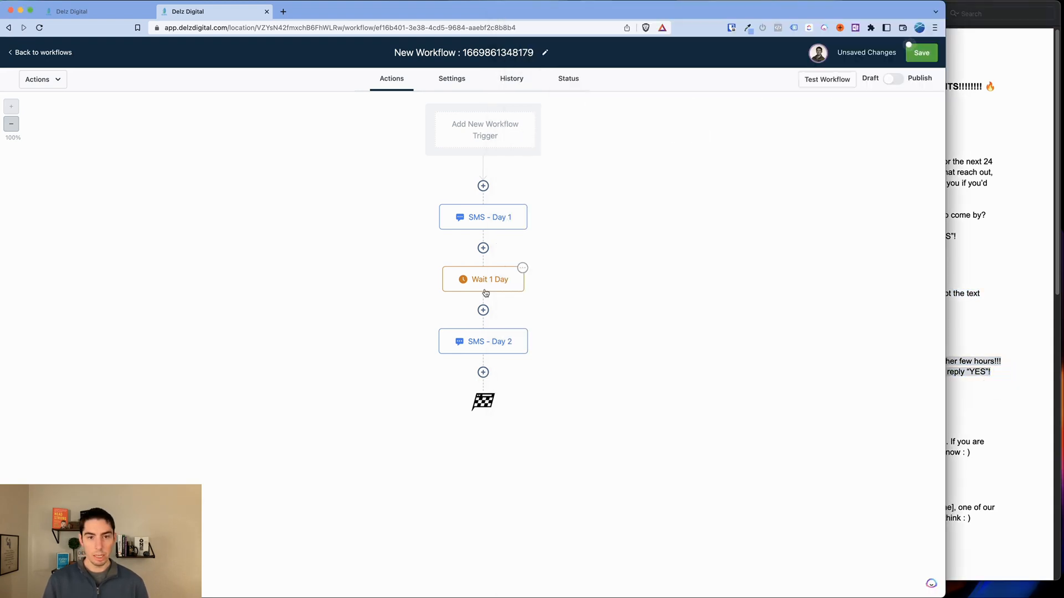
Copy the Wait 1 Day action and the Day 2 SMS following it to the end of the workflow
left_click(523, 270)
mouse_move(540, 317)
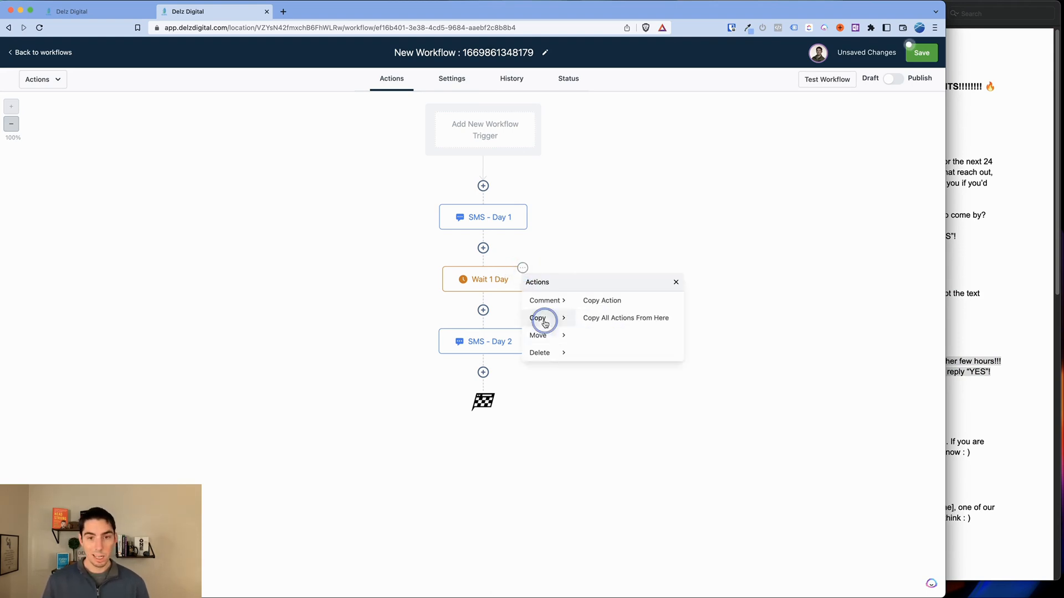
left_click(633, 318)
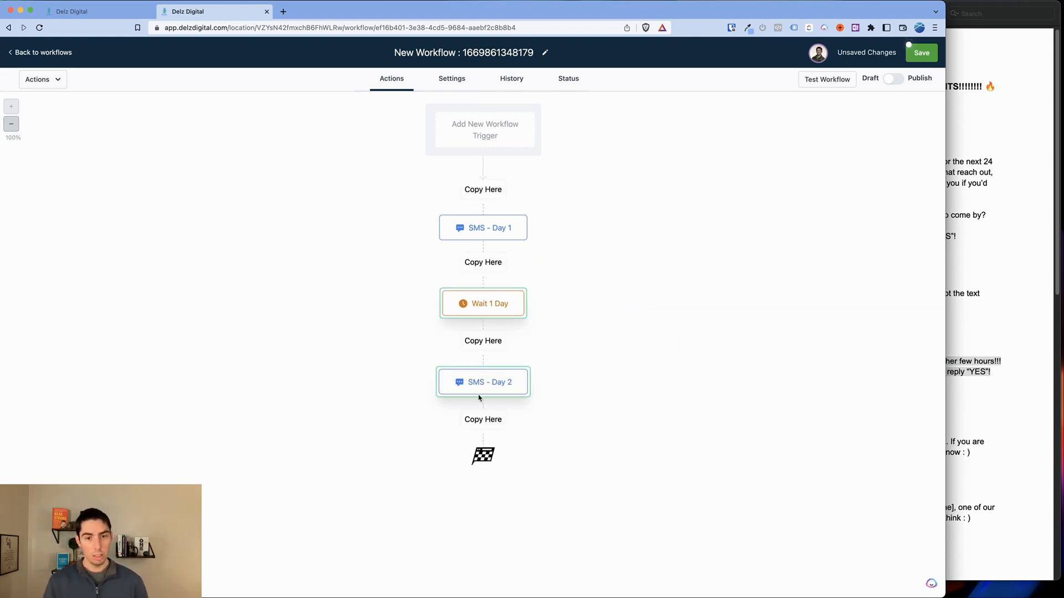
left_click(482, 418)
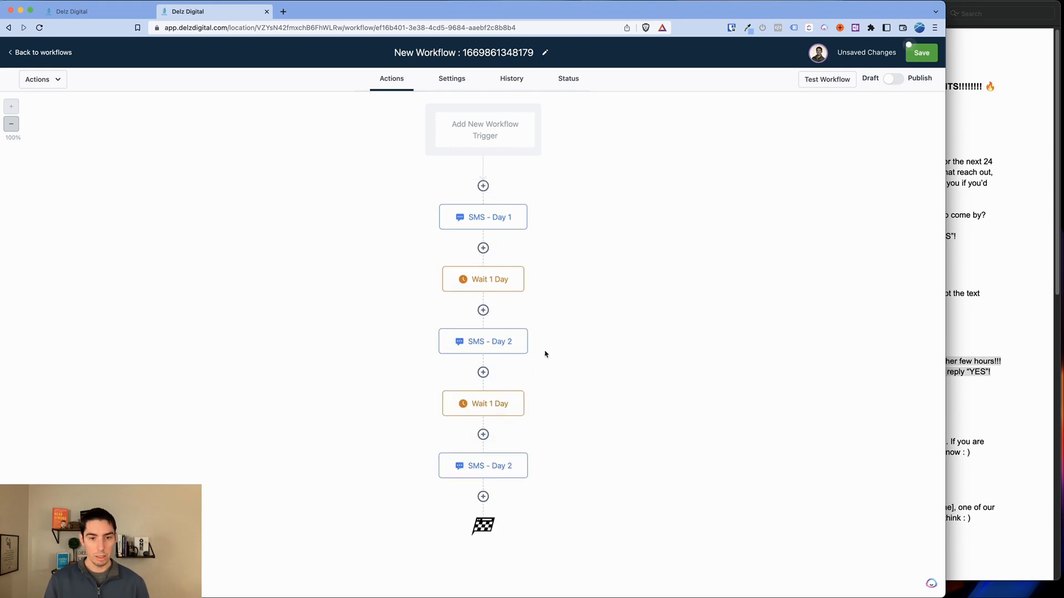
left_click(486, 409)
left_click(862, 578)
Rename the duplicated SMS action as "SMS - Day 3" and replace its message with the copied Day 3 text
left_click(477, 470)
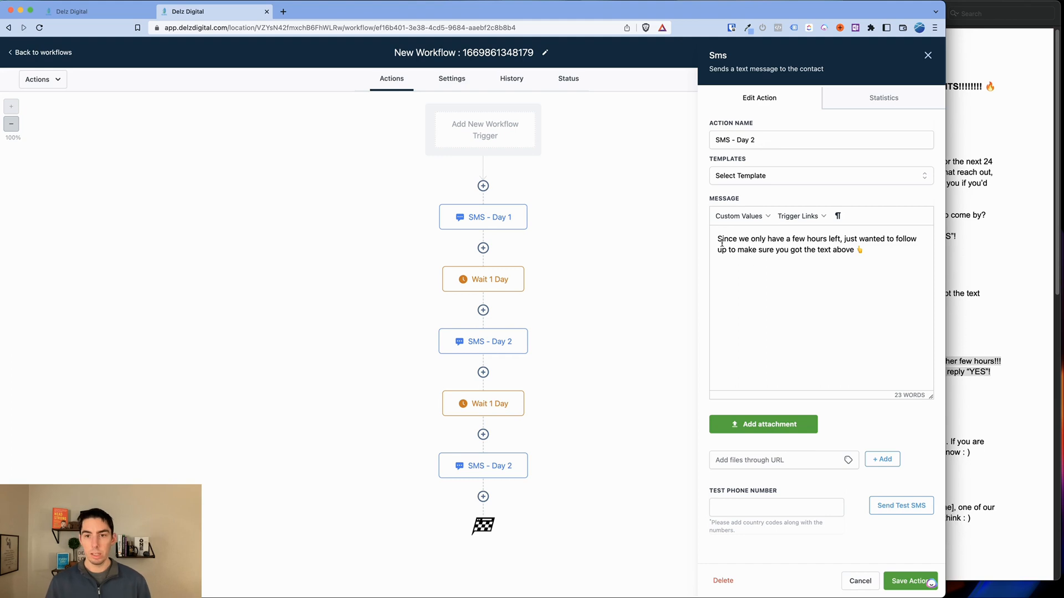
left_click(764, 141)
key("BackSpace")
type("3")
left_click(836, 294)
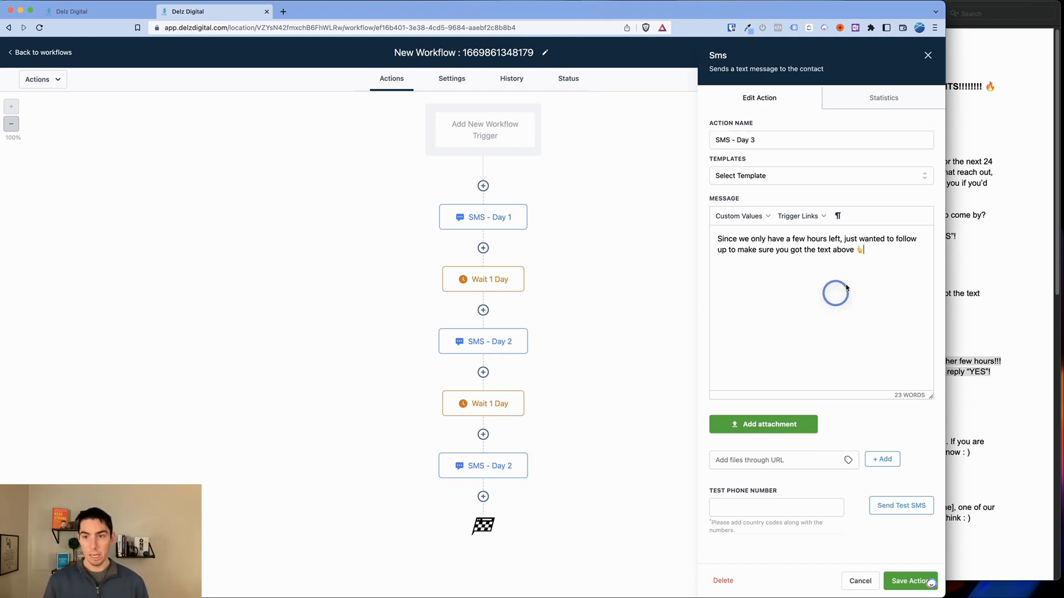
left_click_drag(866, 252, 718, 239)
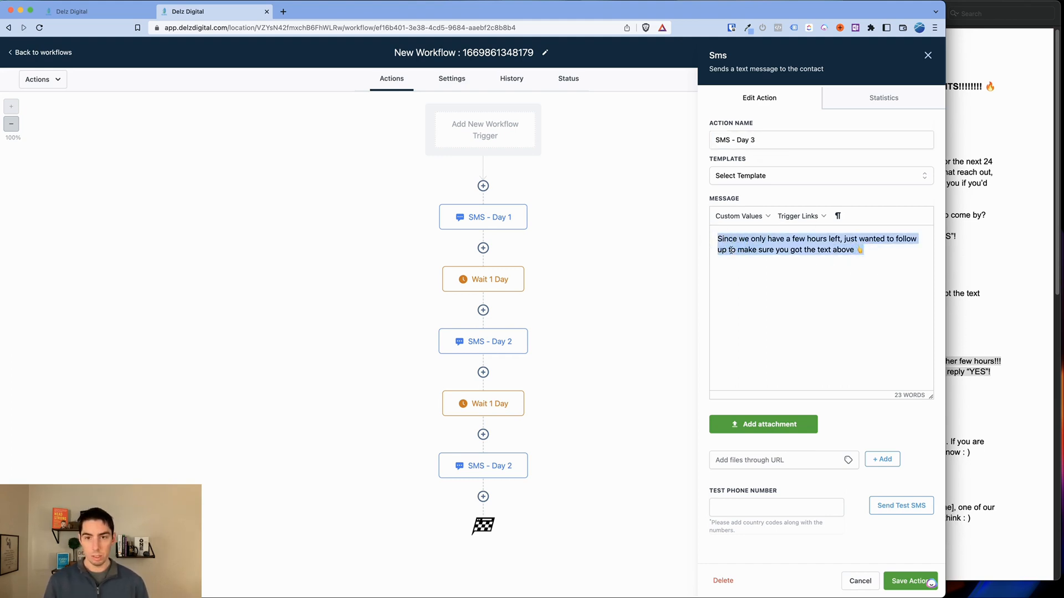
key("super+v")
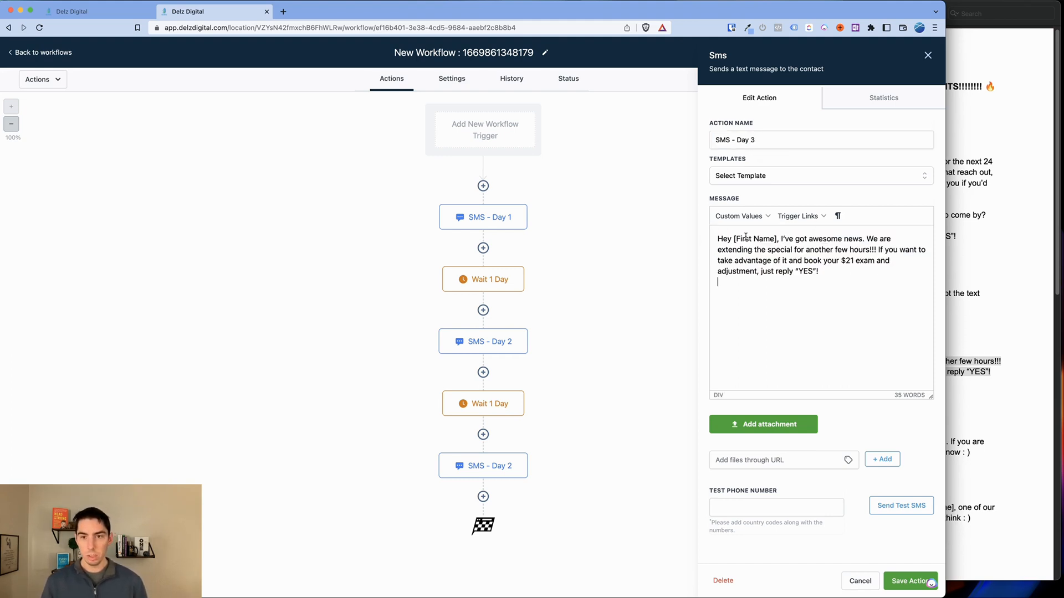
Replace the [First Name] placeholder in the Day 3 message with the contact first name custom value, {{contact.first_name}}, and save the action
left_click(776, 239)
key("BackSpace")
key("BackSpace")
key("BackSpace")
key("BackSpace")
key("BackSpace")
key("BackSpace")
key("BackSpace")
key("BackSpace")
key("BackSpace")
key("BackSpace")
key("BackSpace")
key("BackSpace")
left_click(739, 216)
mouse_move(729, 237)
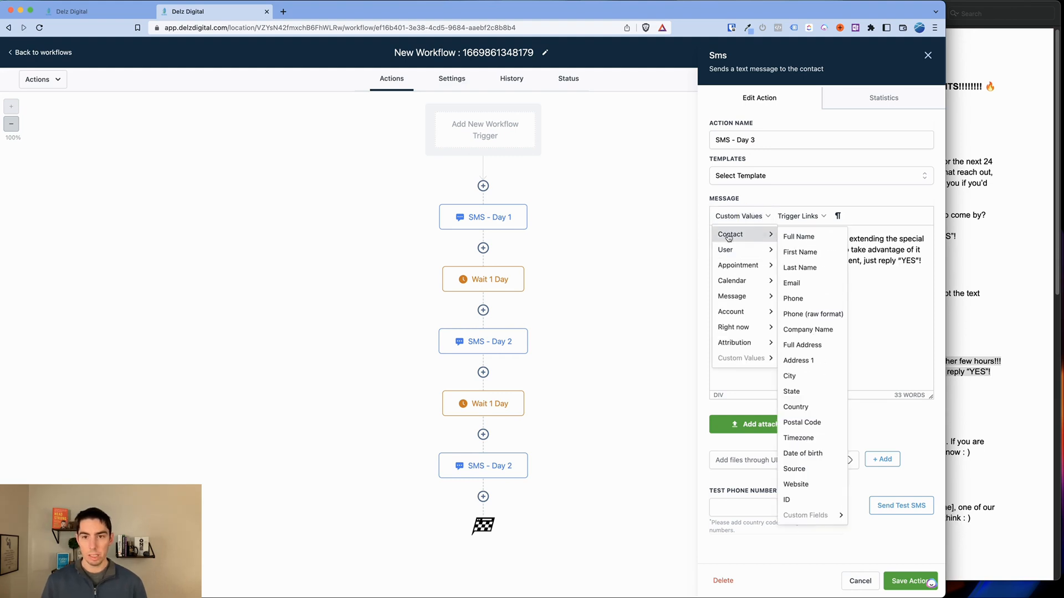
left_click(798, 252)
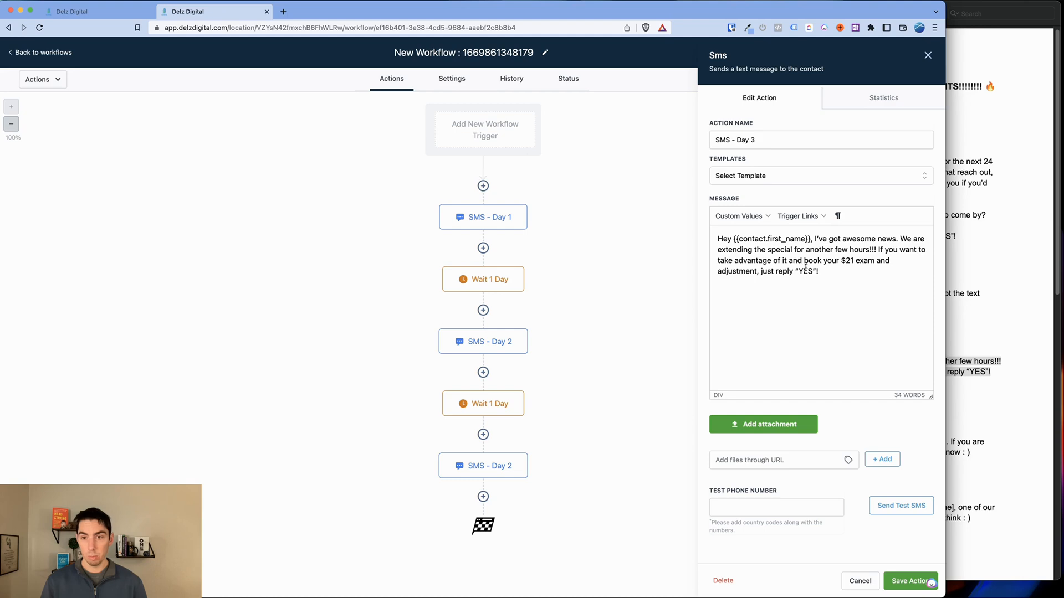
left_click(890, 578)
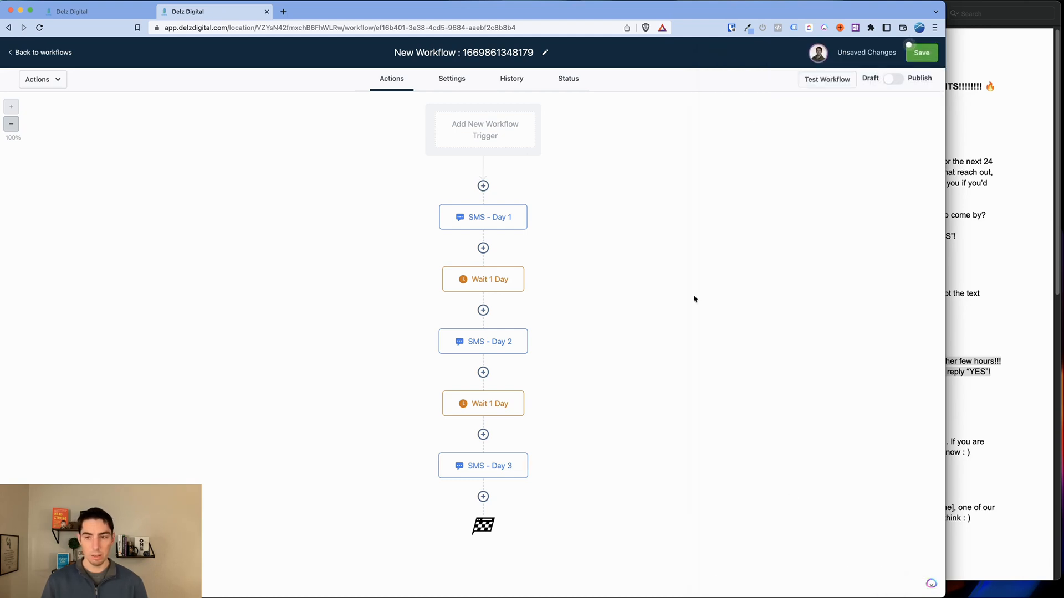
Copy the full Day 4 text, from "Hey [First Name], out of respect" through "just let me know : )", from the campaign PDF
key("super+Tab")
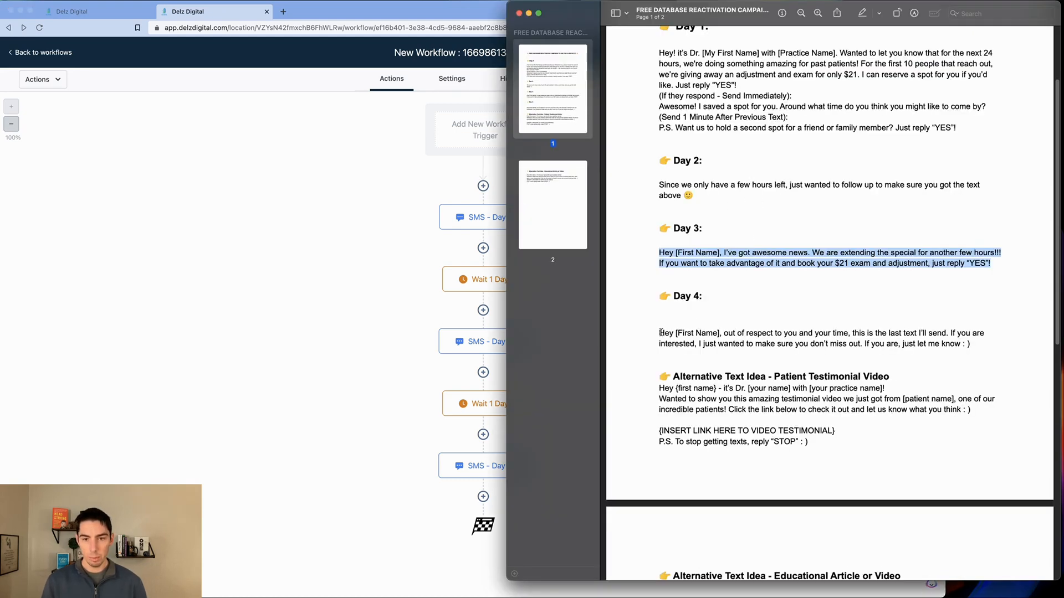
left_click_drag(660, 332, 969, 345)
key("super+Tab")
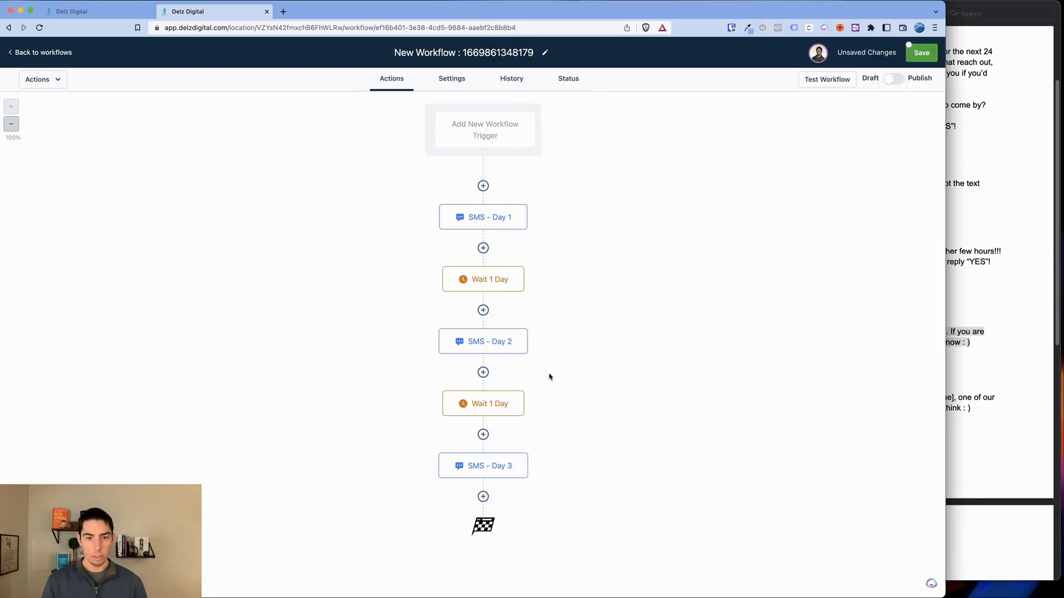
Copy the second Wait 1 Day action and the Day 3 SMS following it to the end of the workflow
left_click(523, 392)
mouse_move(541, 442)
left_click(625, 446)
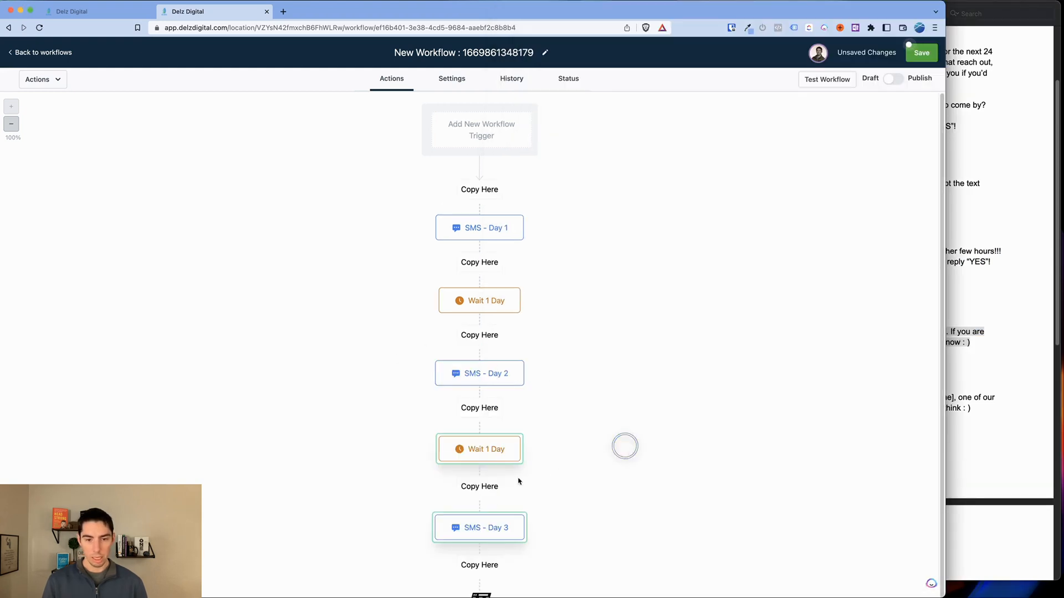
scroll(512, 491, "down", 2)
left_click(487, 524)
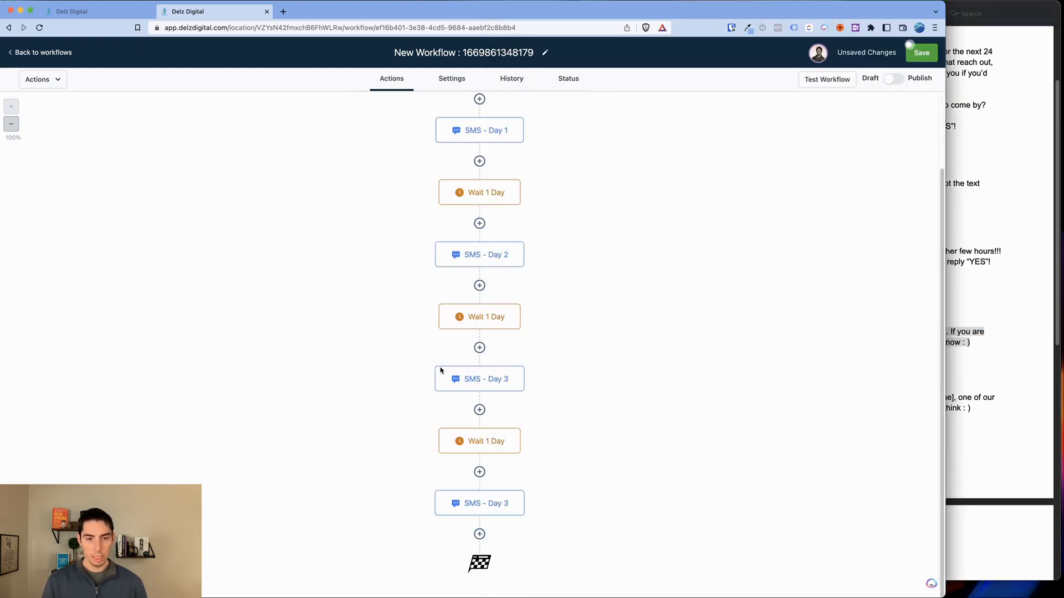
Rename the duplicated last SMS action as "SMS - Day 4" and replace its message with the copied Day 4 text
left_click(482, 513)
left_click(758, 139)
key("BackSpace")
type("4")
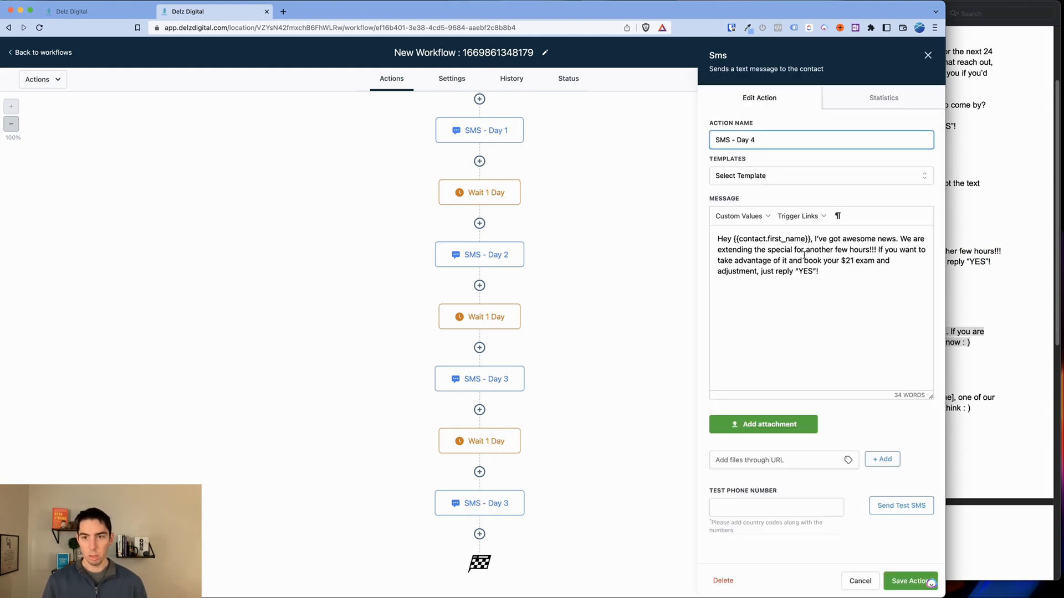
left_click_drag(820, 273, 707, 236)
key("super+v")
Replace the [First Name] placeholder in the Day 4 message with the contact first name custom value, {{contact.first_name}}
left_click_drag(778, 239, 734, 238)
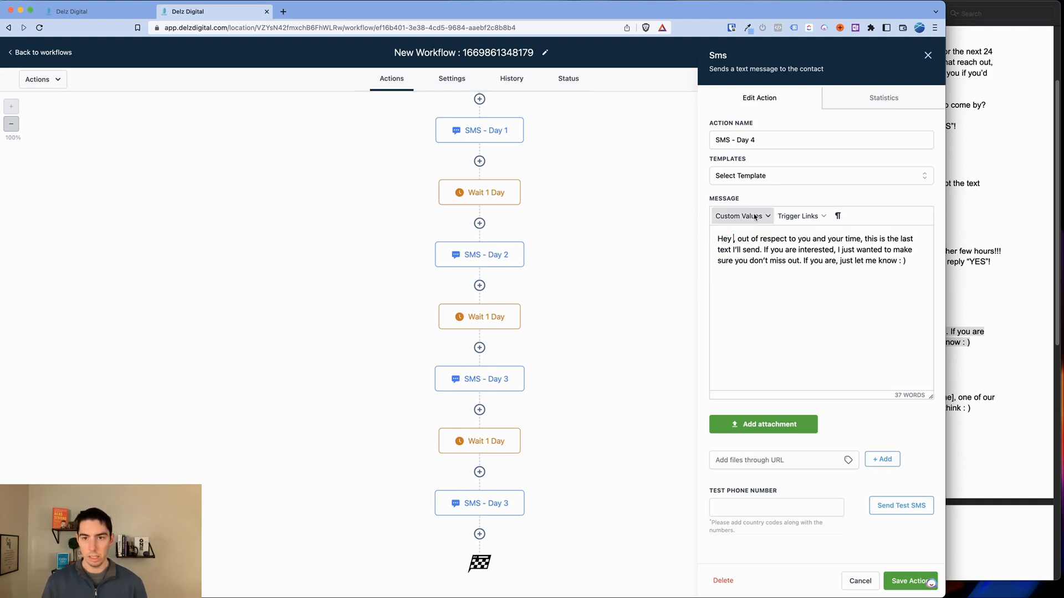
left_click(738, 216)
left_click(796, 256)
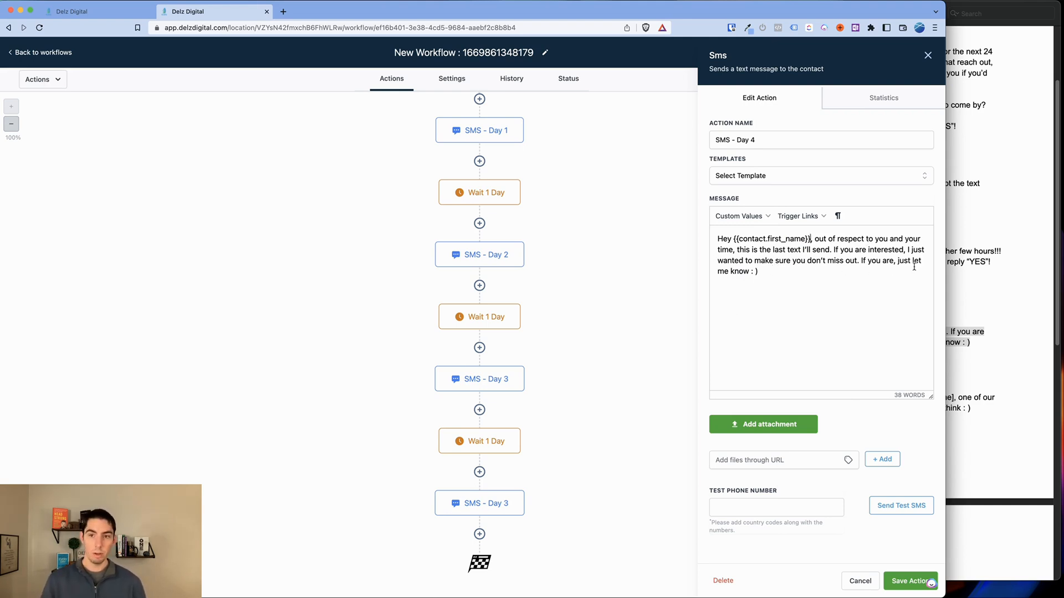
Save the Day 4 SMS action and the workflow, and rename the workflow "Database Reactivation (Basic)"
left_click(908, 581)
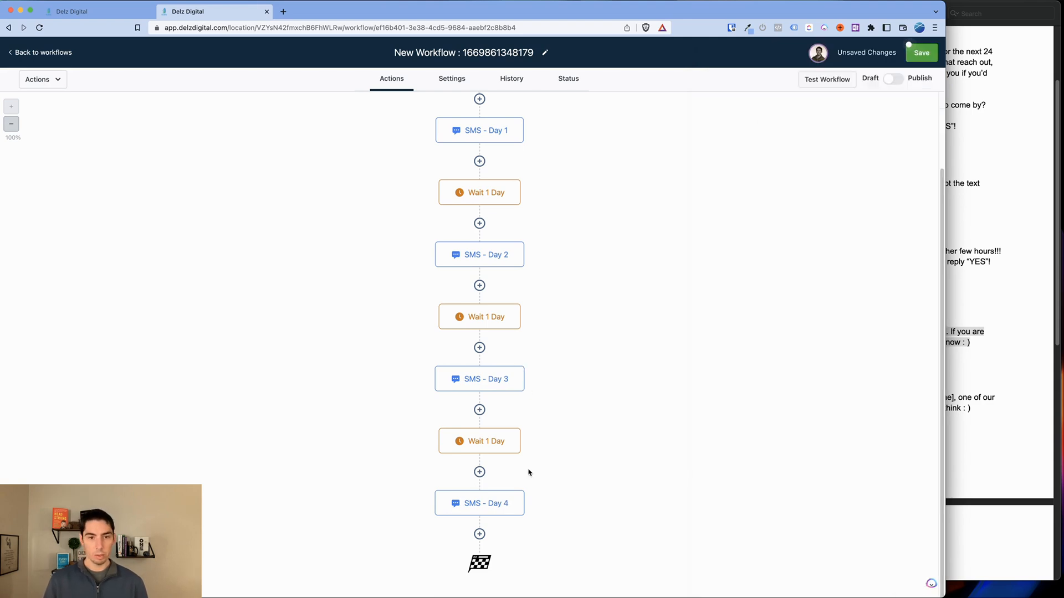
scroll(535, 468, "up", 3)
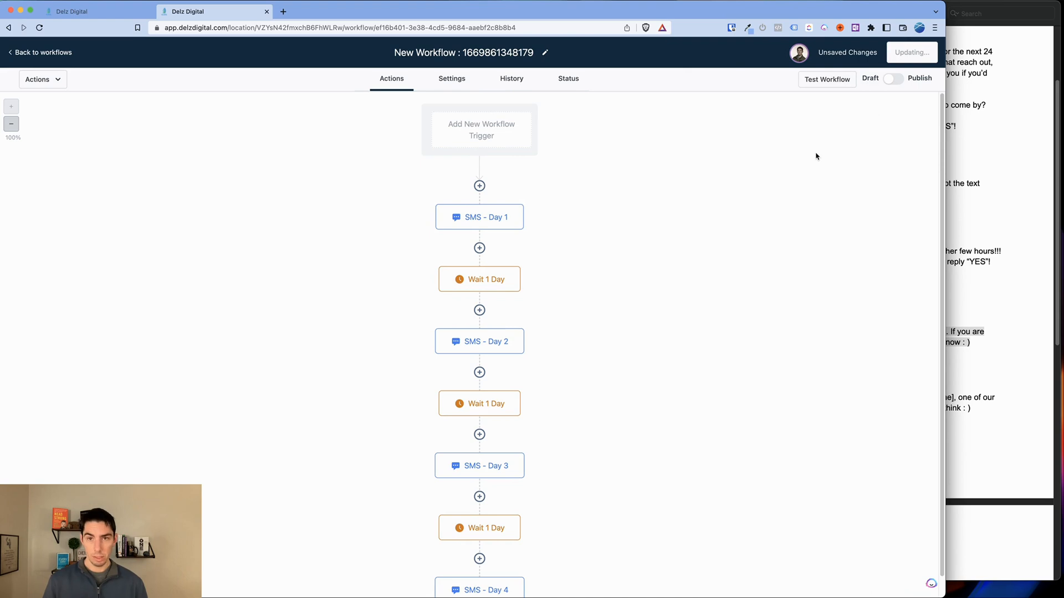
left_click(462, 51)
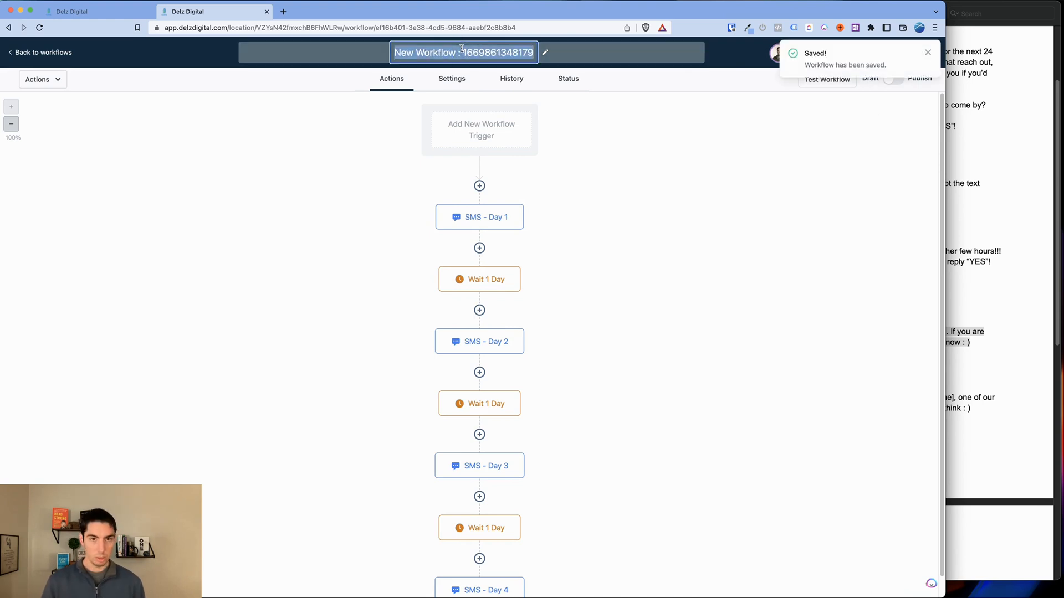
type("Database Reactivation")
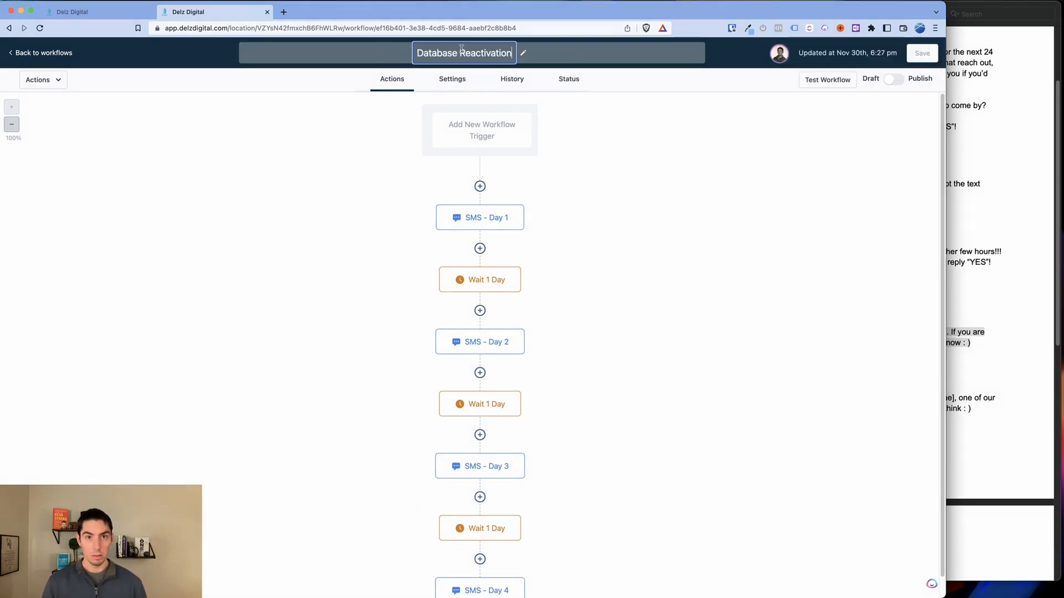
type(" (Basic)")
left_click(627, 235)
Enable Stop On Response and Auto Mark as Read in the workflow's default settings
left_click(452, 78)
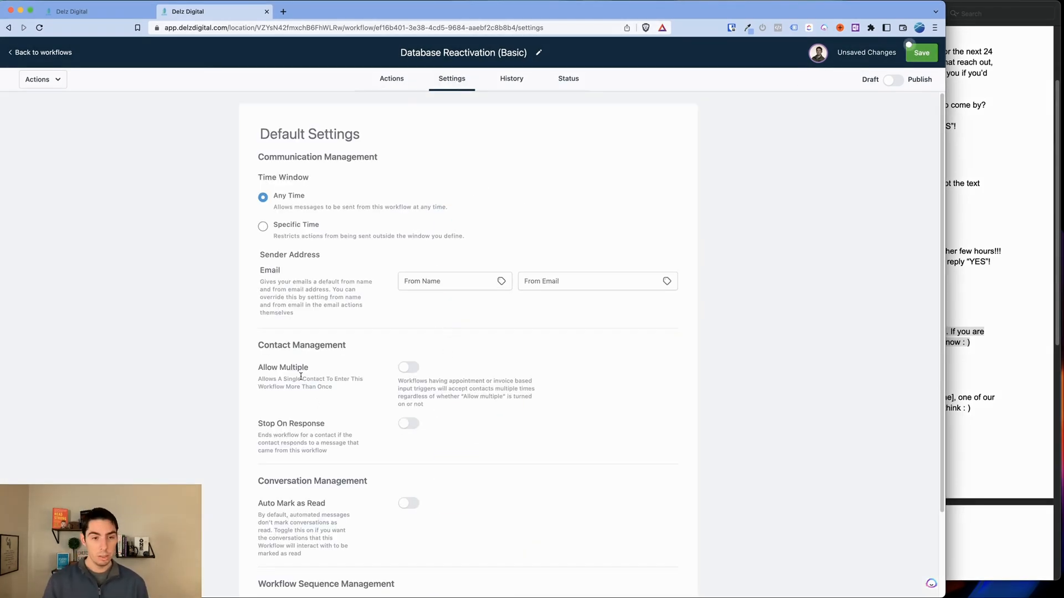
left_click(410, 424)
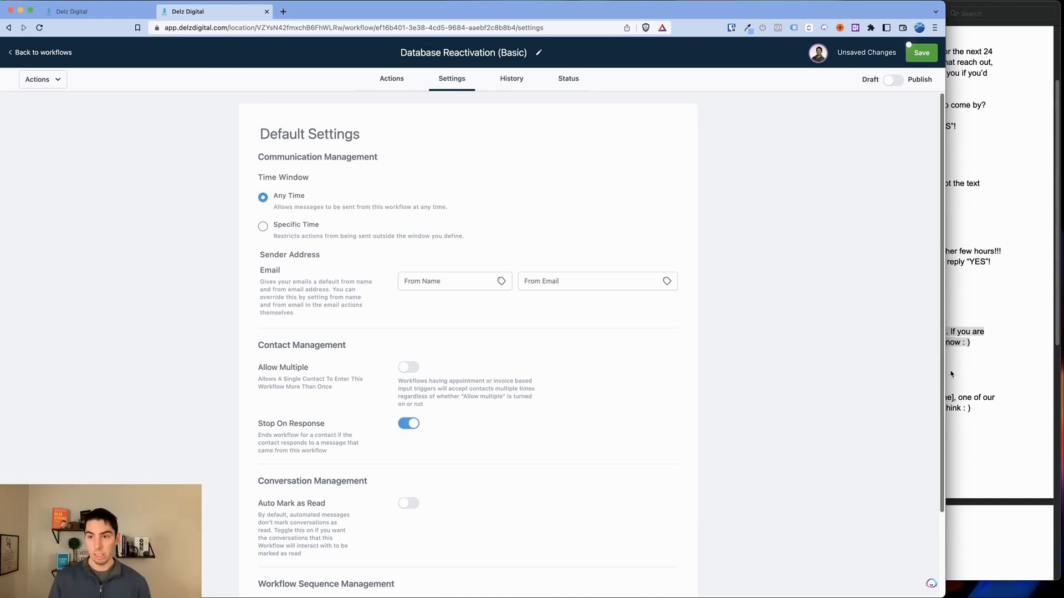
left_click(999, 349)
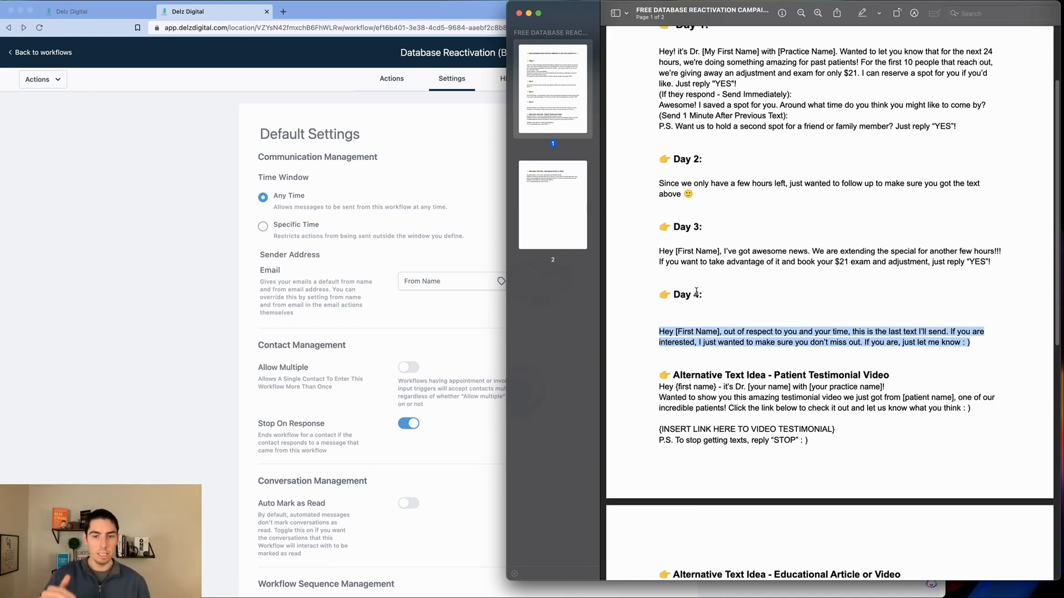
left_click(395, 444)
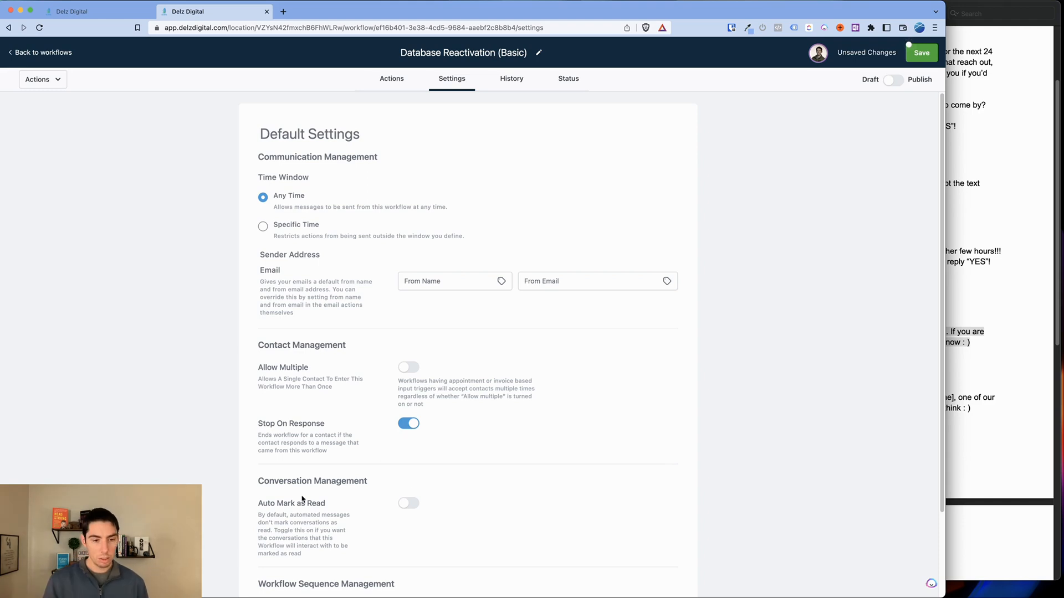
left_click(410, 504)
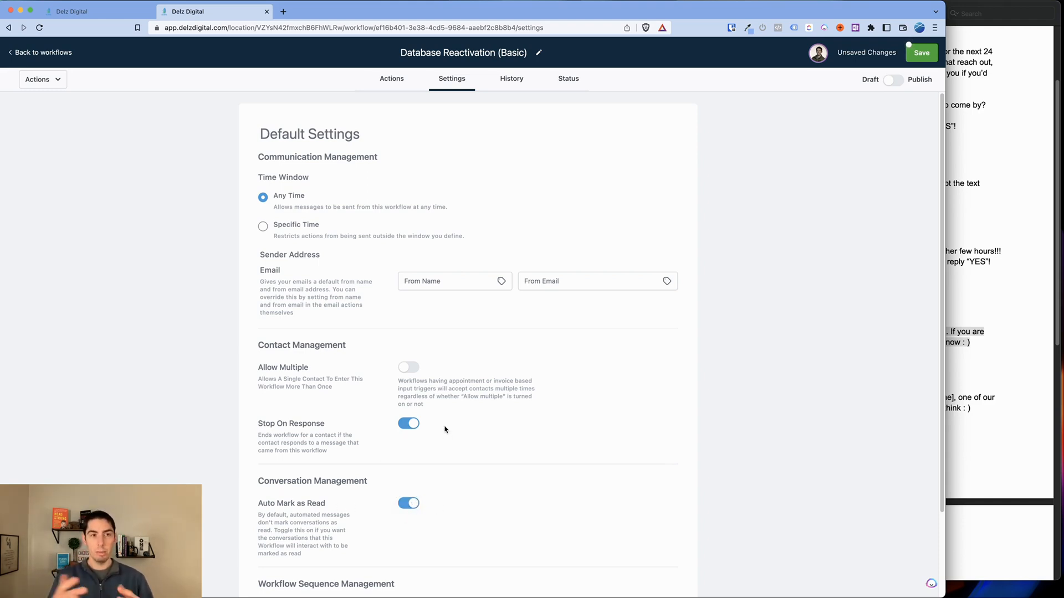
Switch the workflow from draft to published, save it, and return to its action sequence
left_click(894, 79)
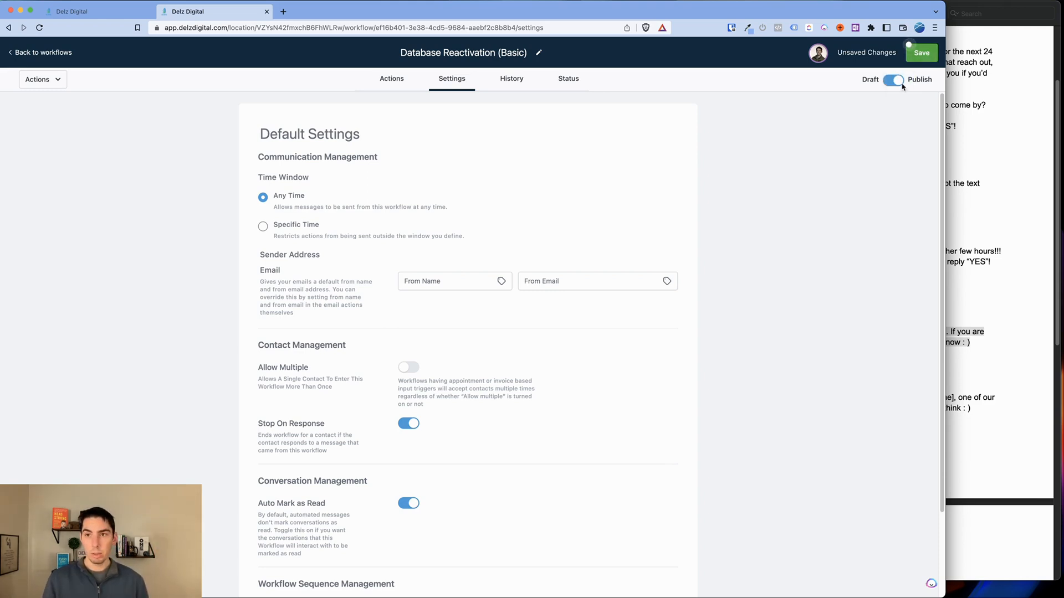
left_click(917, 54)
left_click(392, 79)
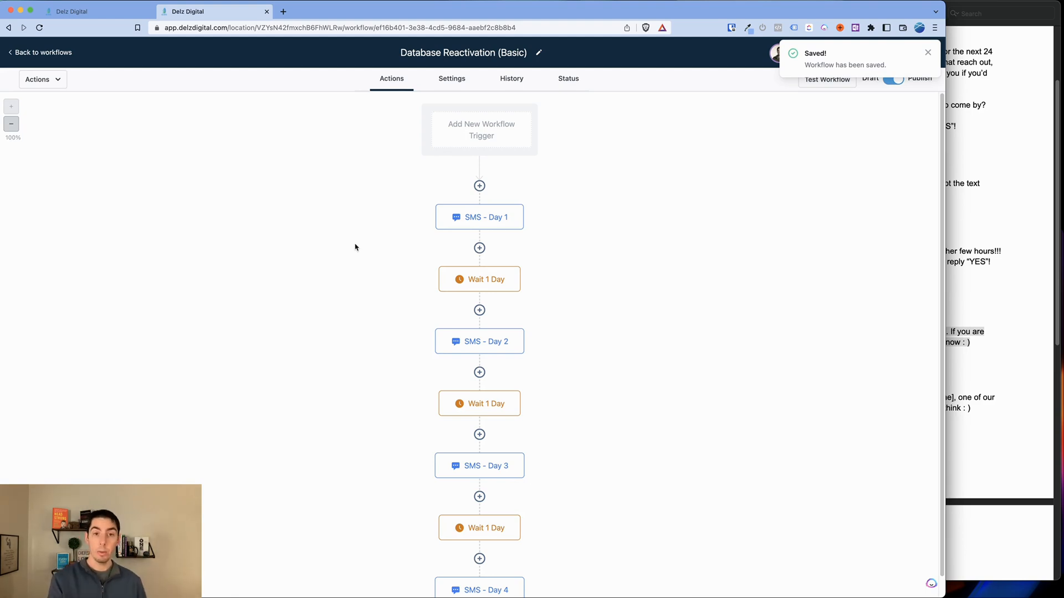
Leave the workflow editor for the contacts list and look through the available contact filters
left_click(52, 56)
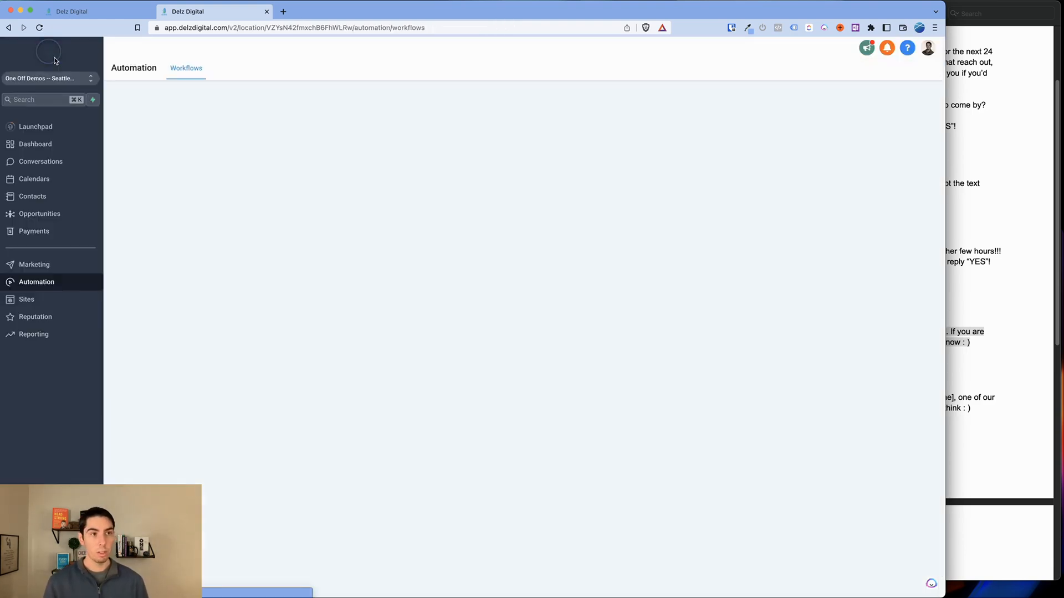
left_click(36, 201)
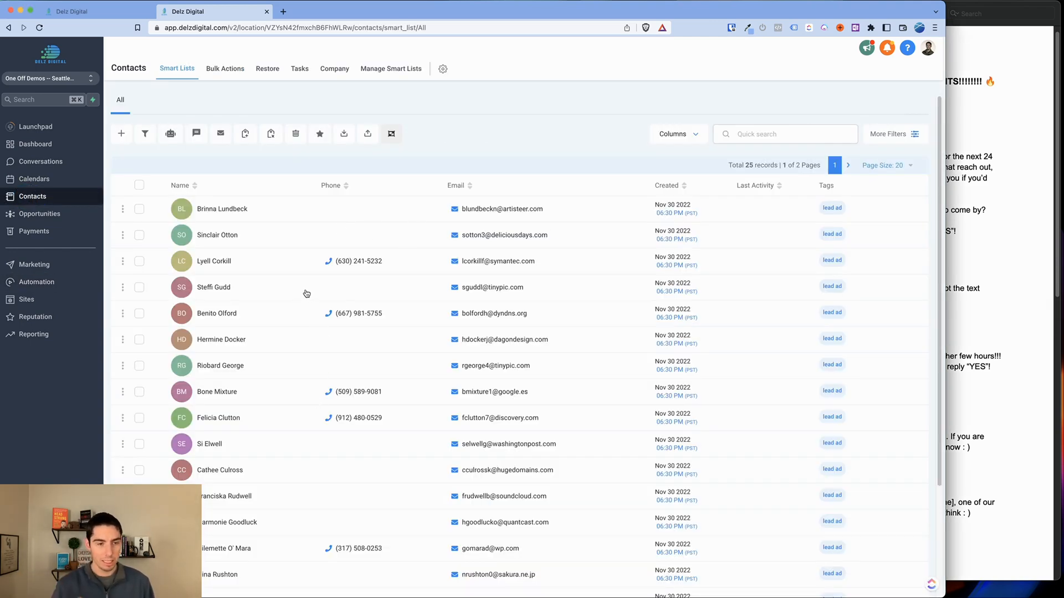
left_click(911, 135)
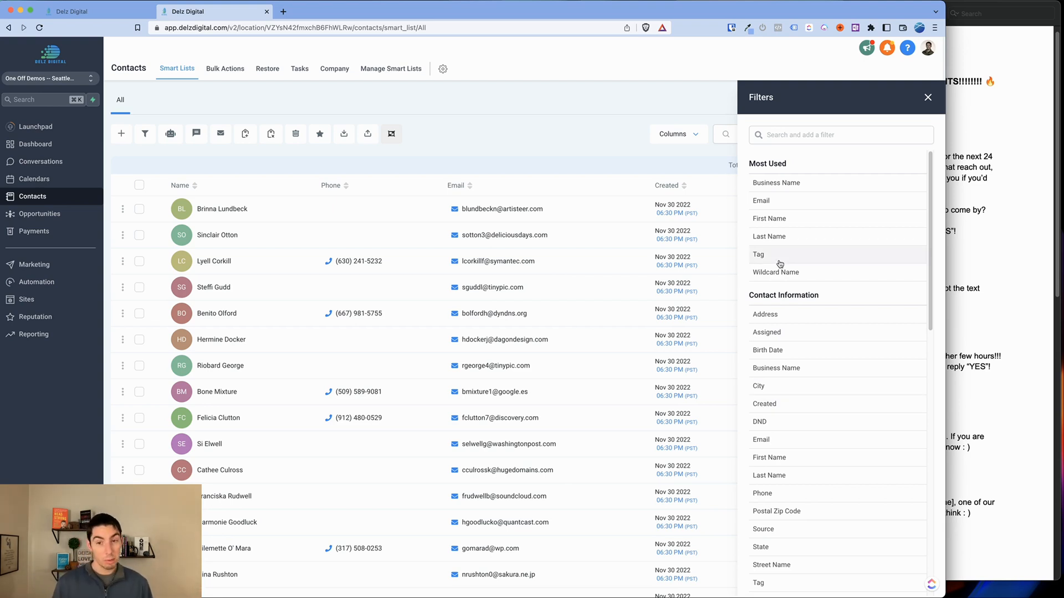
scroll(833, 438, "down", 6)
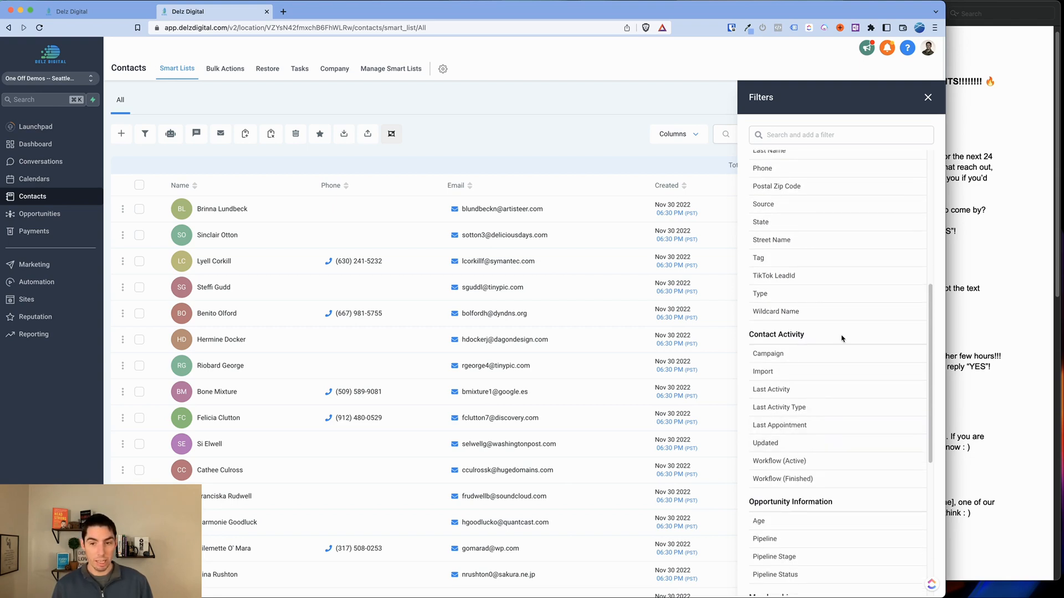
scroll(839, 343, "up", 6)
left_click(927, 97)
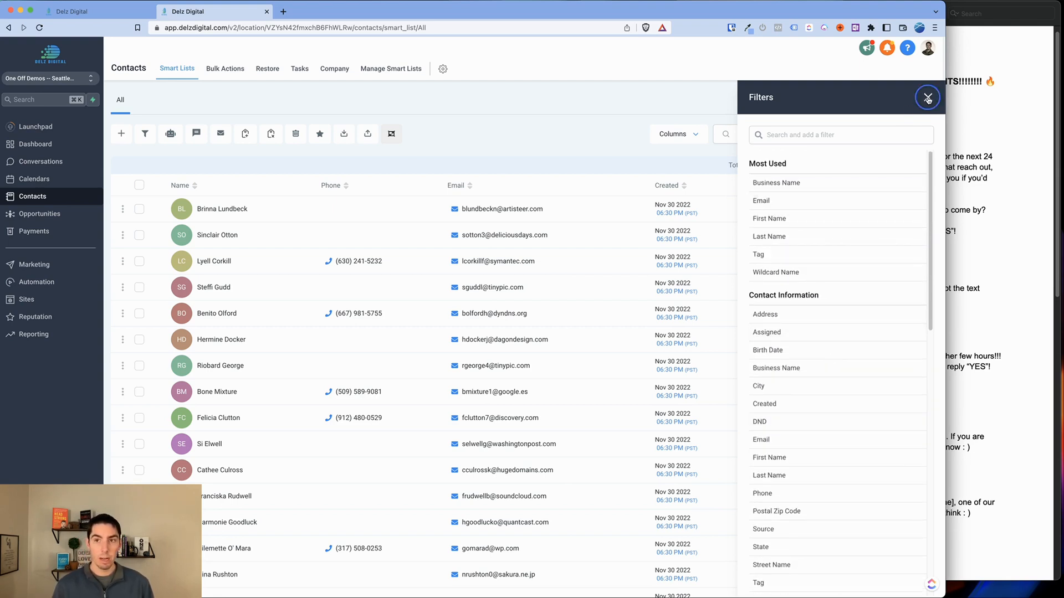
Select all contact records across every page and proceed with adding them to a campaign or workflow
left_click(140, 185)
left_click(260, 166)
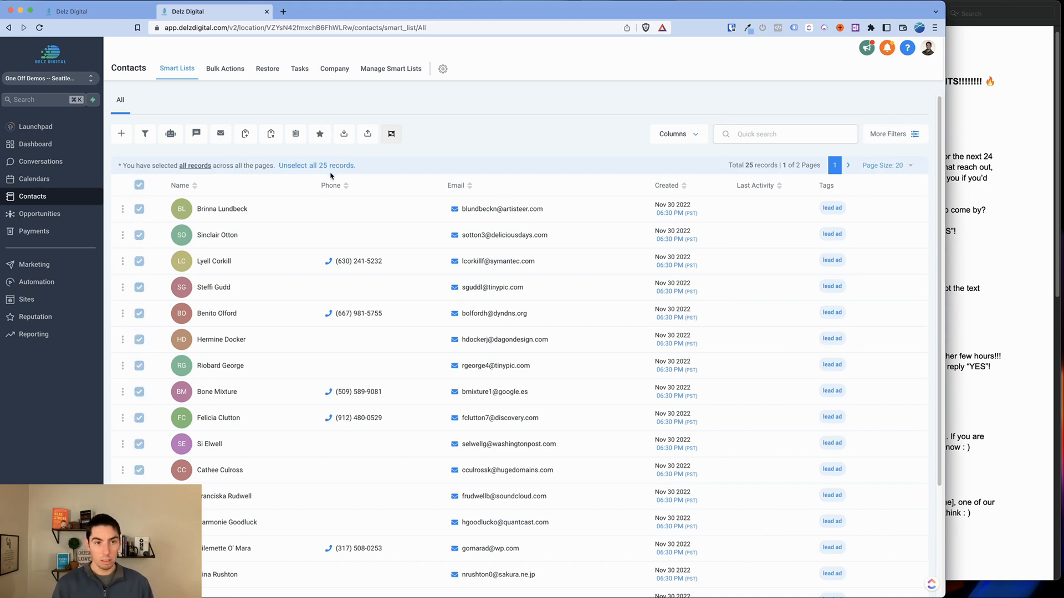
left_click(171, 134)
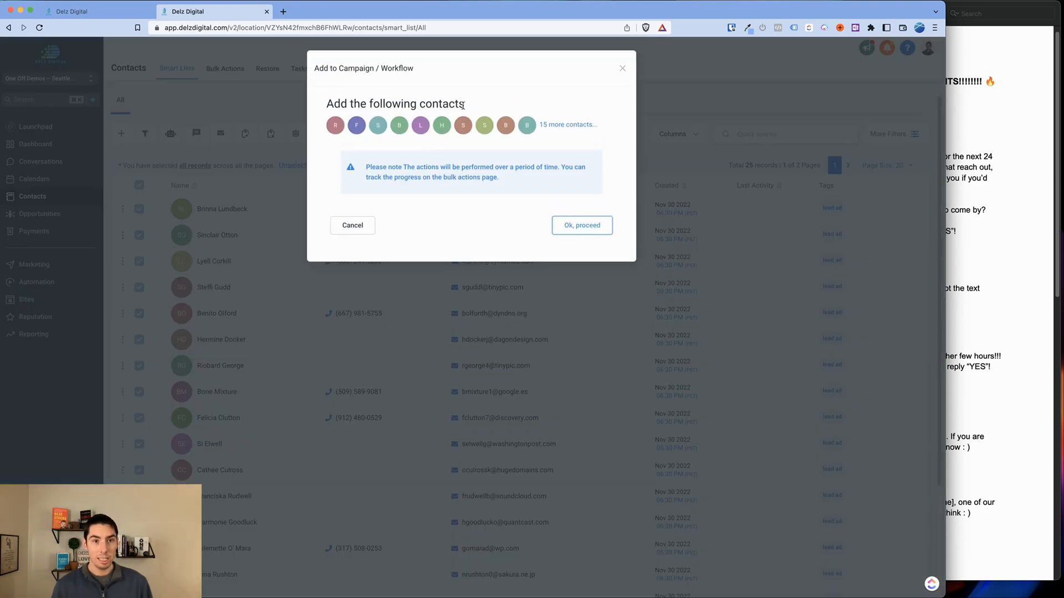
left_click(579, 226)
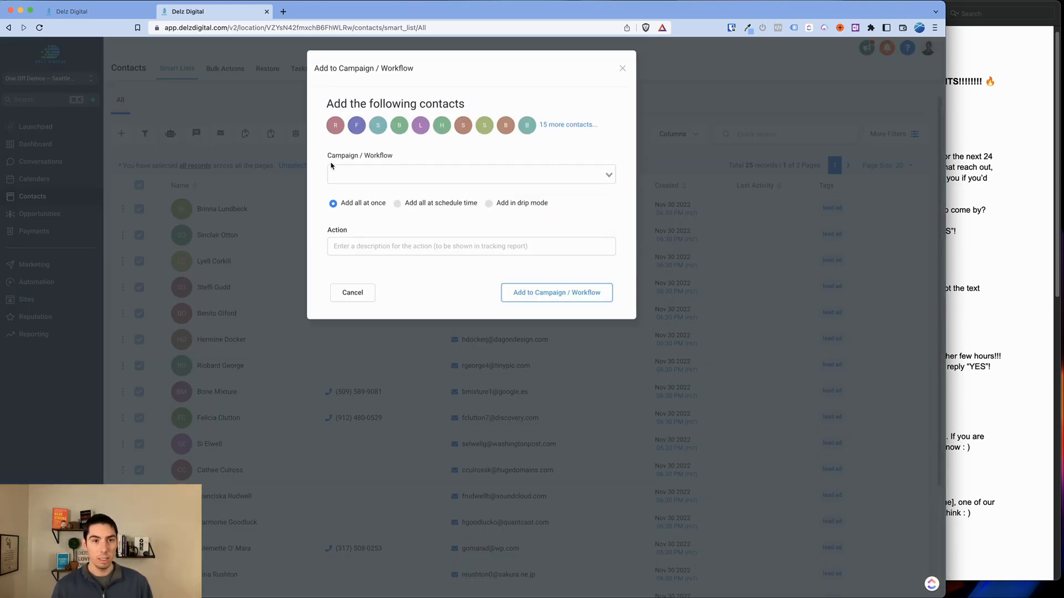
Choose the Database Reactivation (Basic) workflow with the action description "Test", and dismiss the dialog without adding the contacts
left_click(383, 177)
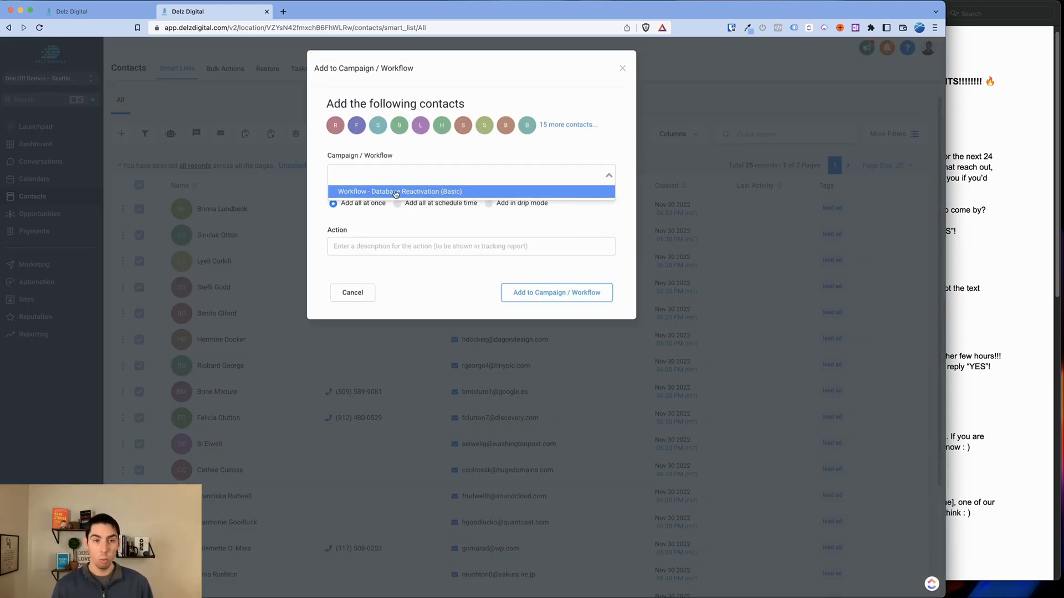
left_click(396, 192)
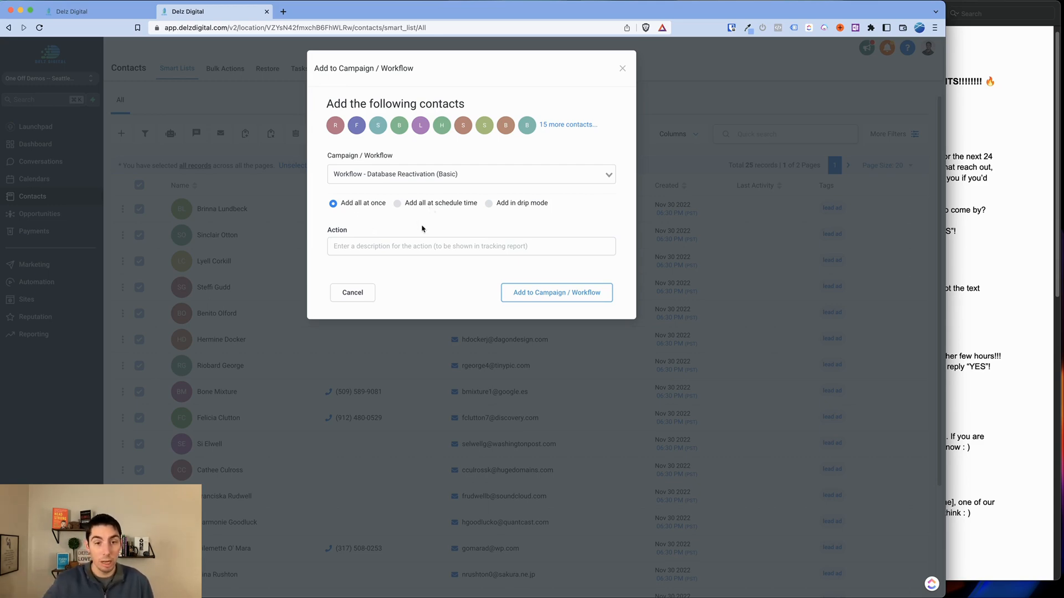
left_click(389, 246)
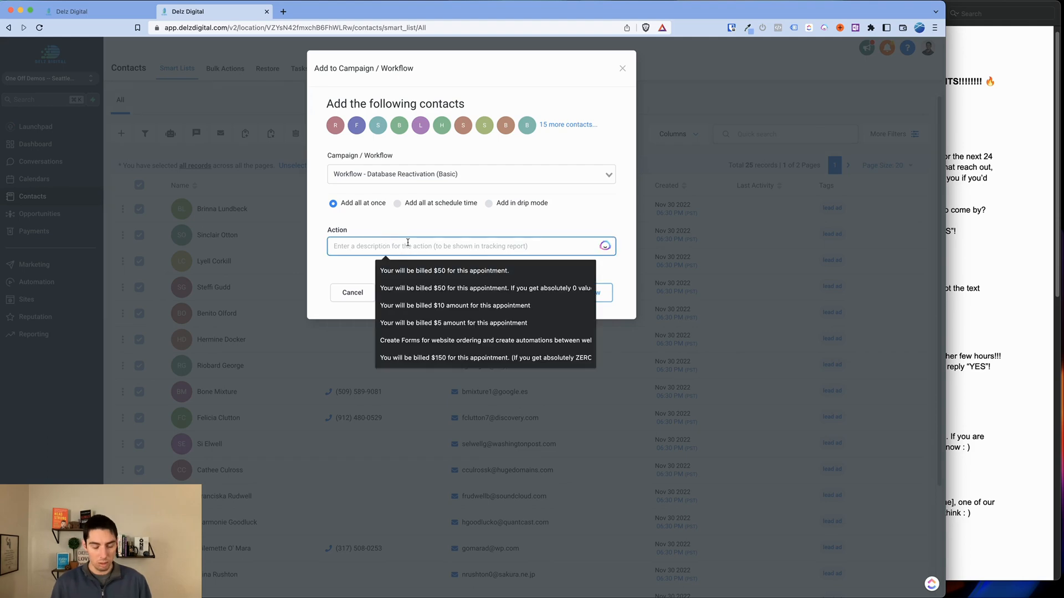
type("Test")
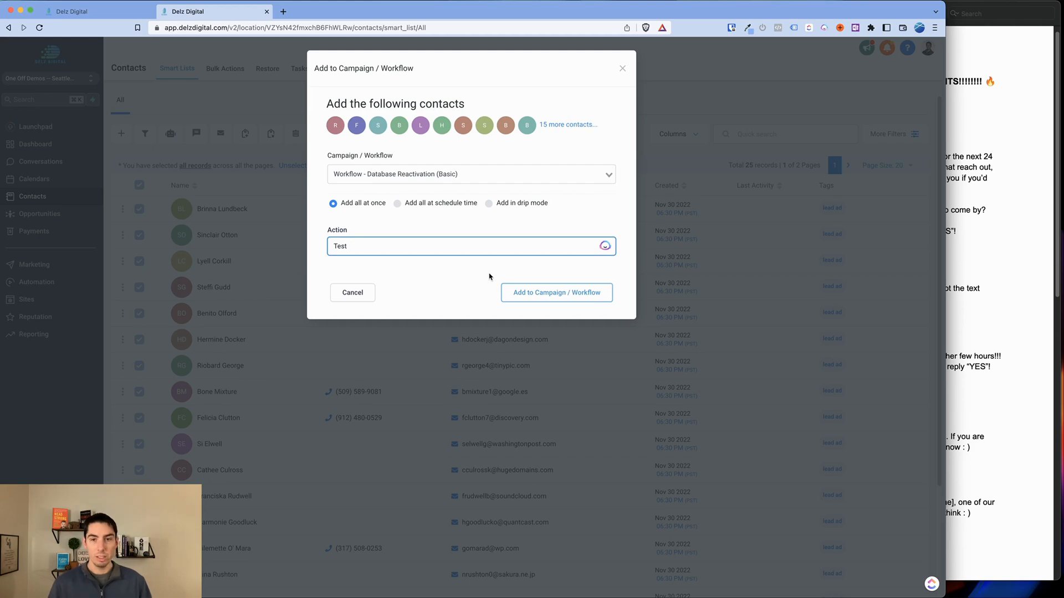
left_click(623, 72)
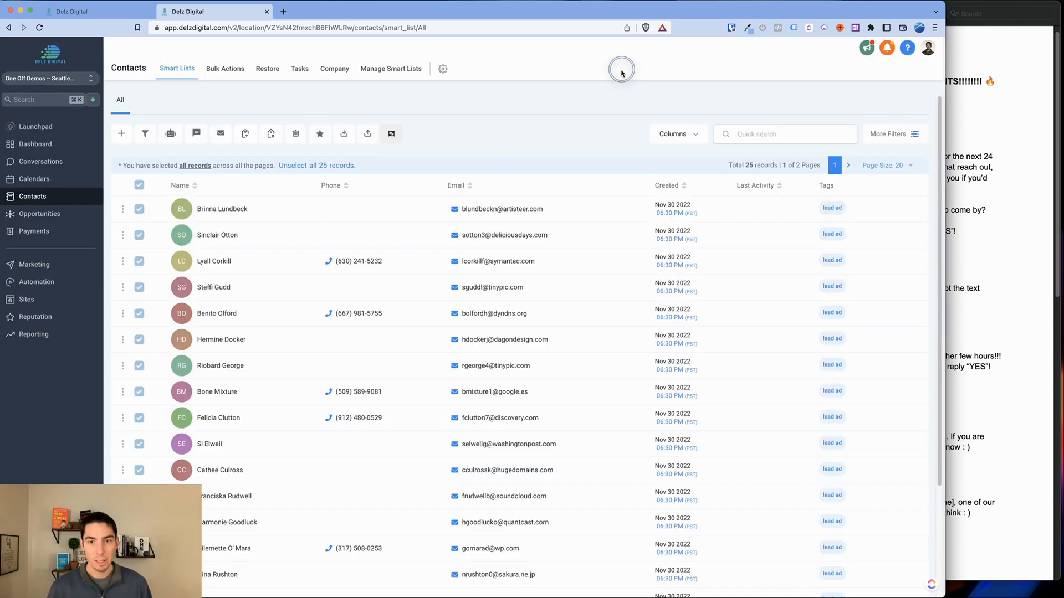
Create another workflow from scratch and add a Send SMS action as its first step
left_click(67, 284)
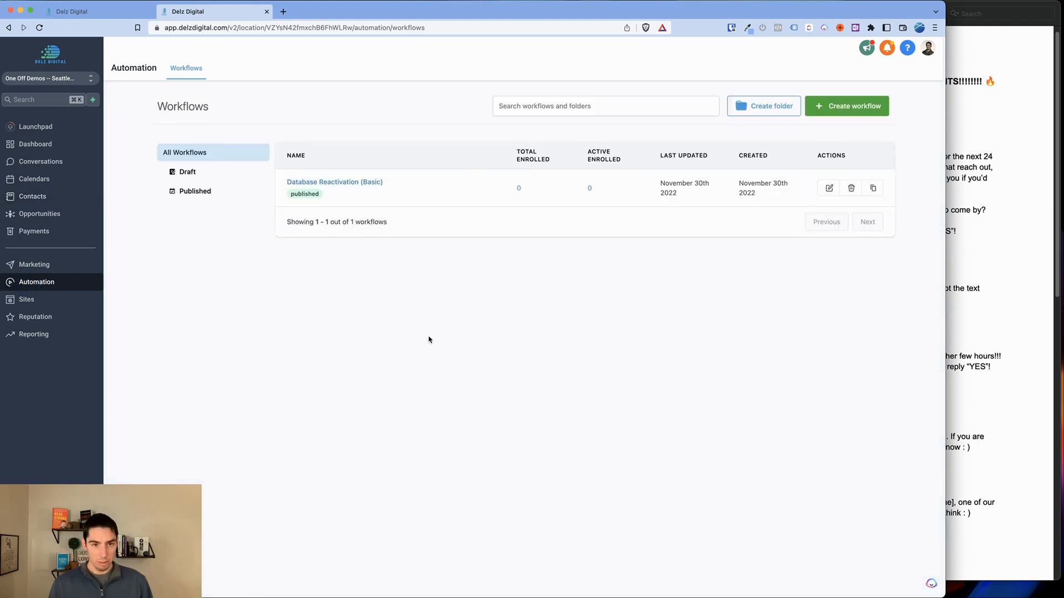
left_click(844, 109)
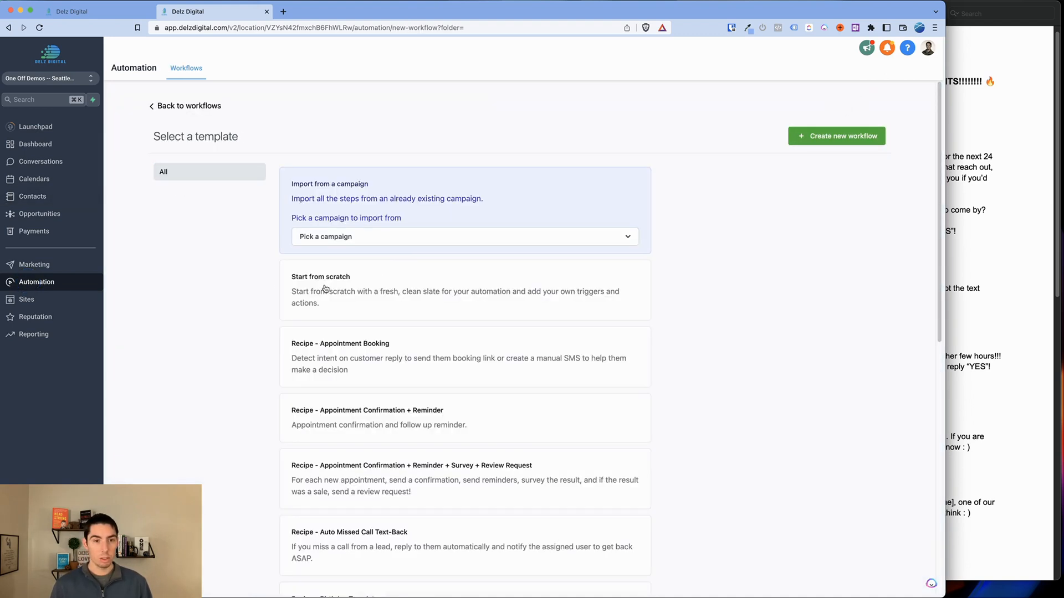
left_click(448, 278)
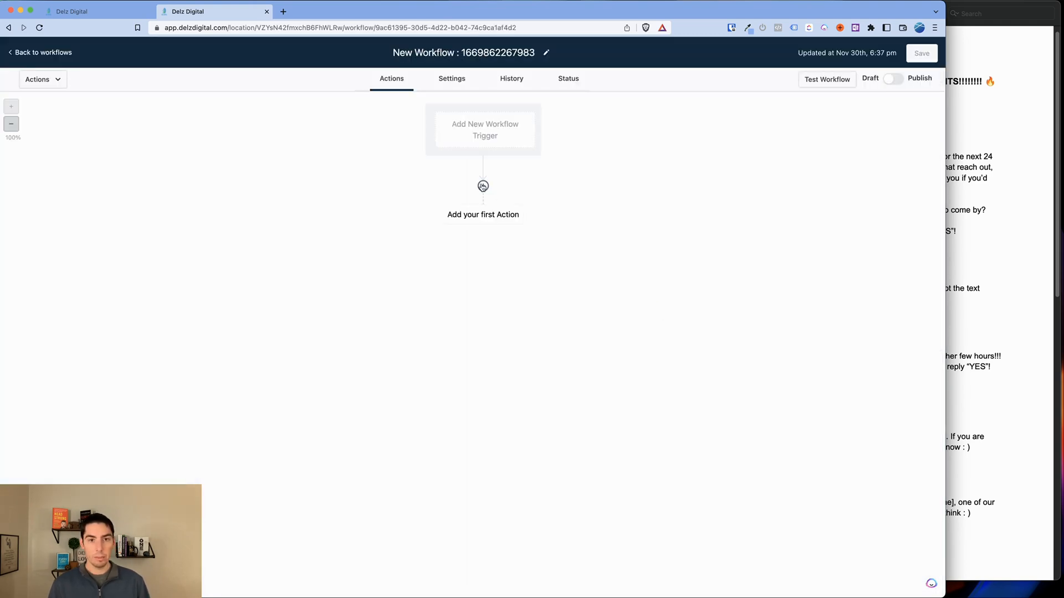
left_click(483, 186)
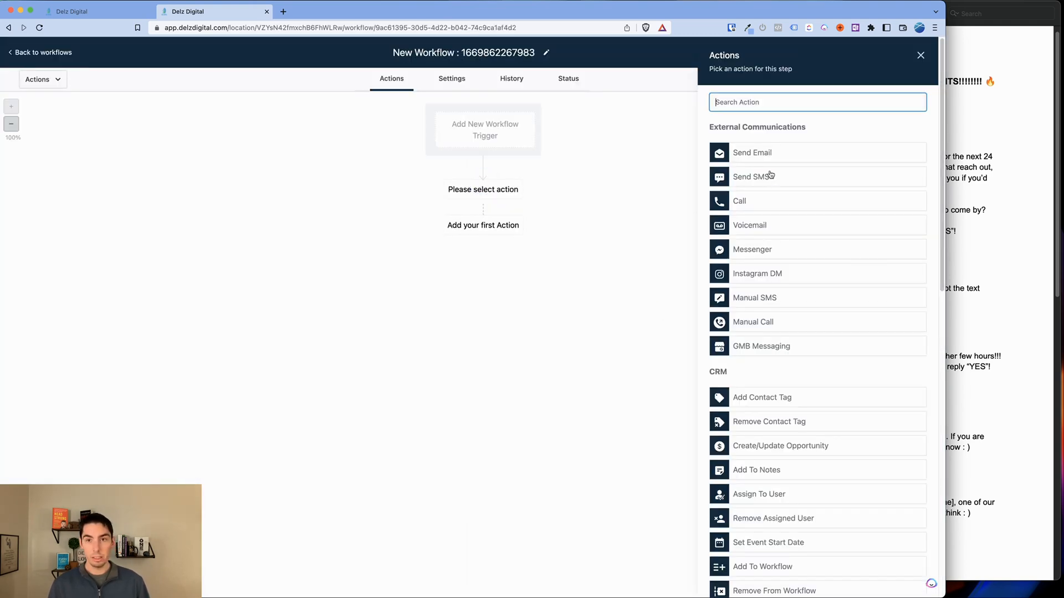
left_click(742, 177)
Copy the first Day 1 text, from "Hey! it's Dr." through "Just reply "YES"!", from the campaign PDF into the SMS message
left_click(998, 352)
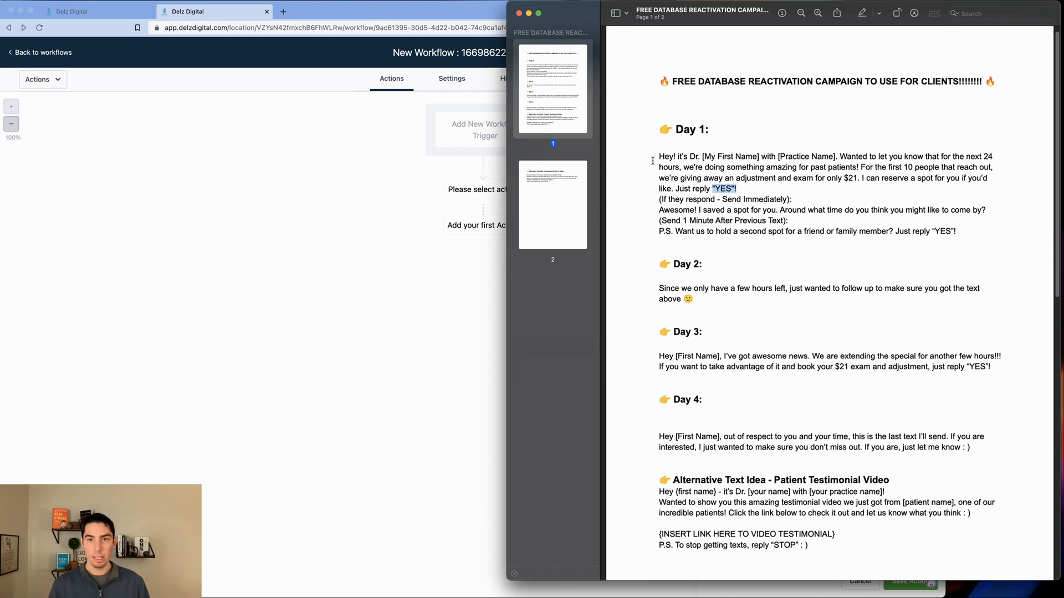
left_click(676, 162)
left_click_drag(657, 155, 740, 189)
key("super+c")
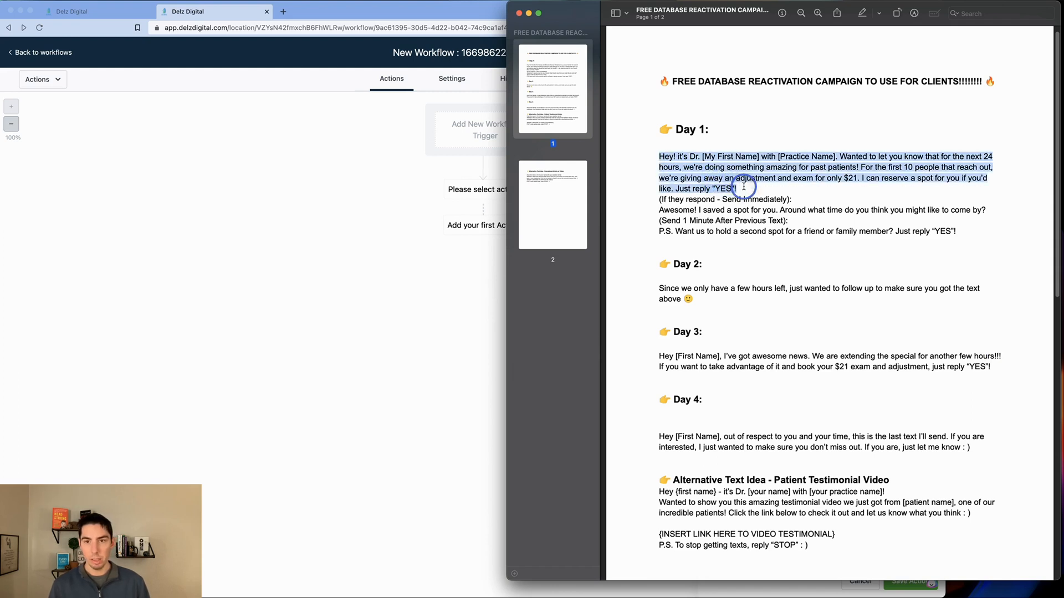
left_click(490, 222)
left_click(758, 271)
key("super+v")
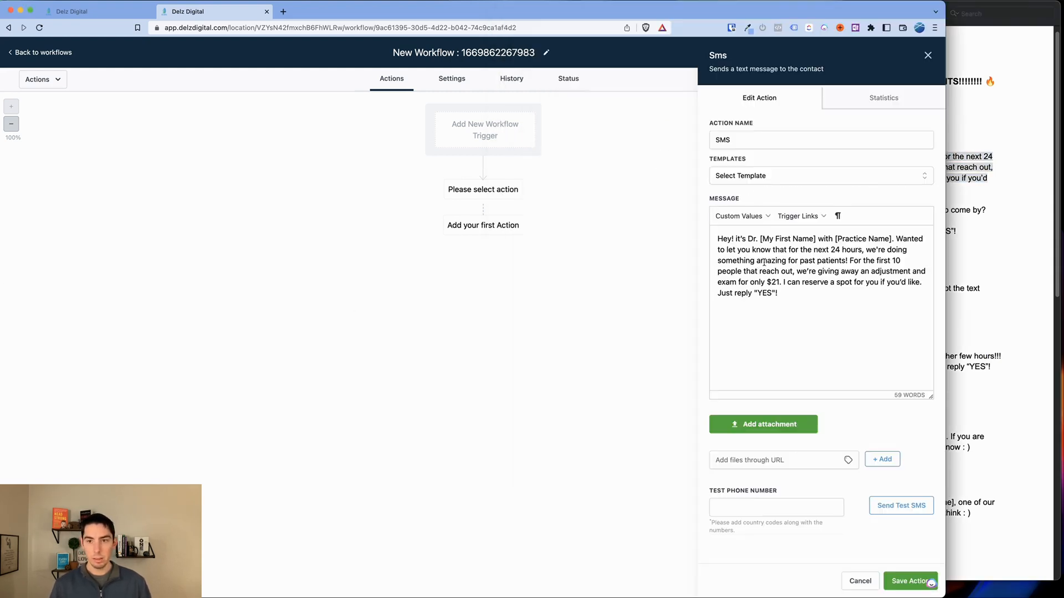
Replace [My First Name] with the doctor's first name and [Practice Name] with the account name custom value, {{location.name}}
left_click_drag(814, 239, 851, 238)
key("BackSpace")
type("John")
left_click(739, 217)
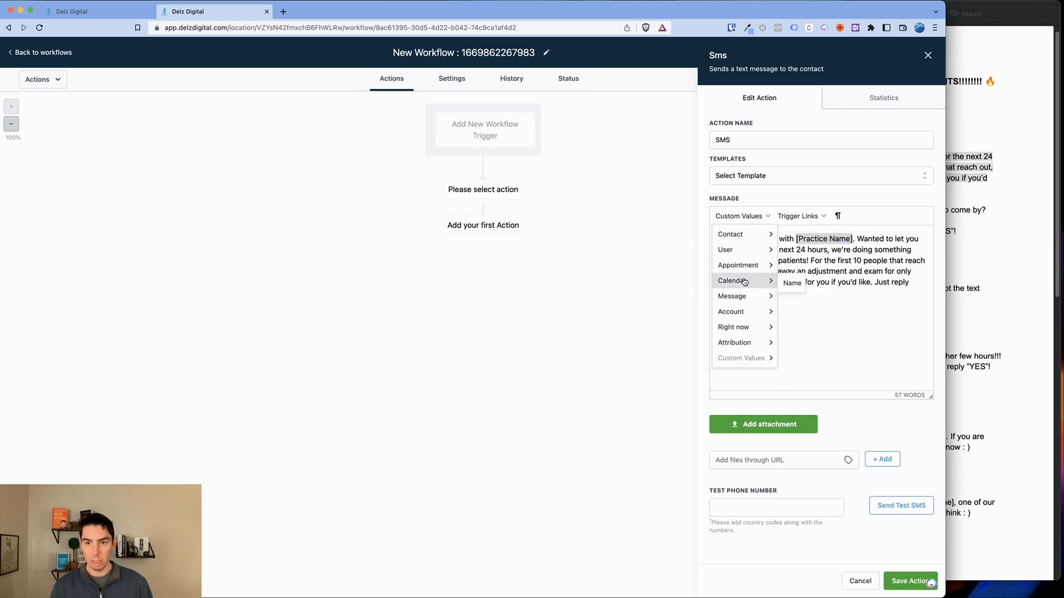
mouse_move(736, 304)
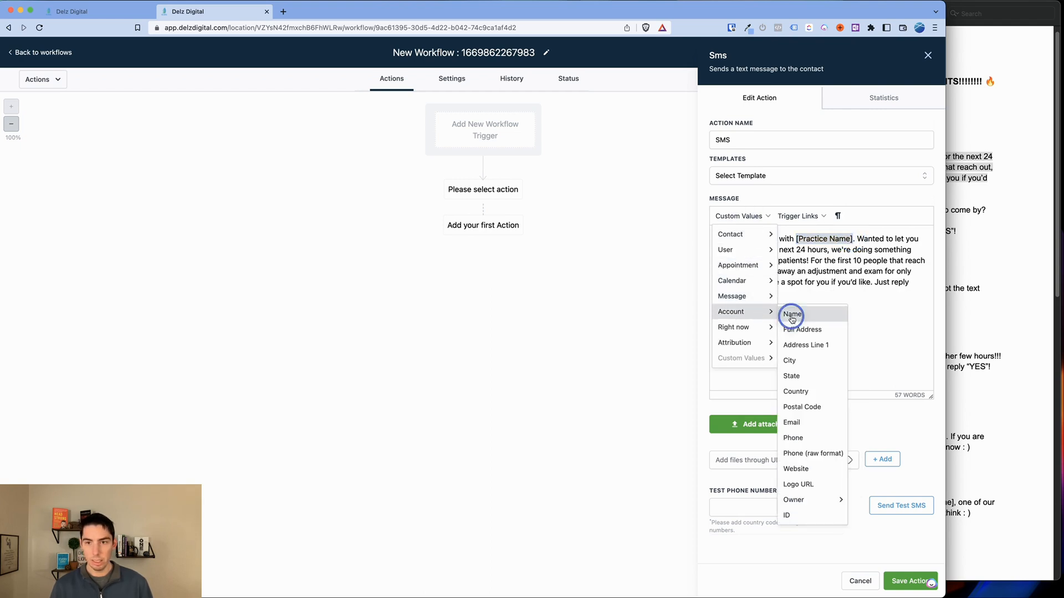
left_click(784, 312)
Split the SMS message with blank lines before "For the first 10 people" and before "I can reserve a spot"
left_click(811, 262)
key("Return")
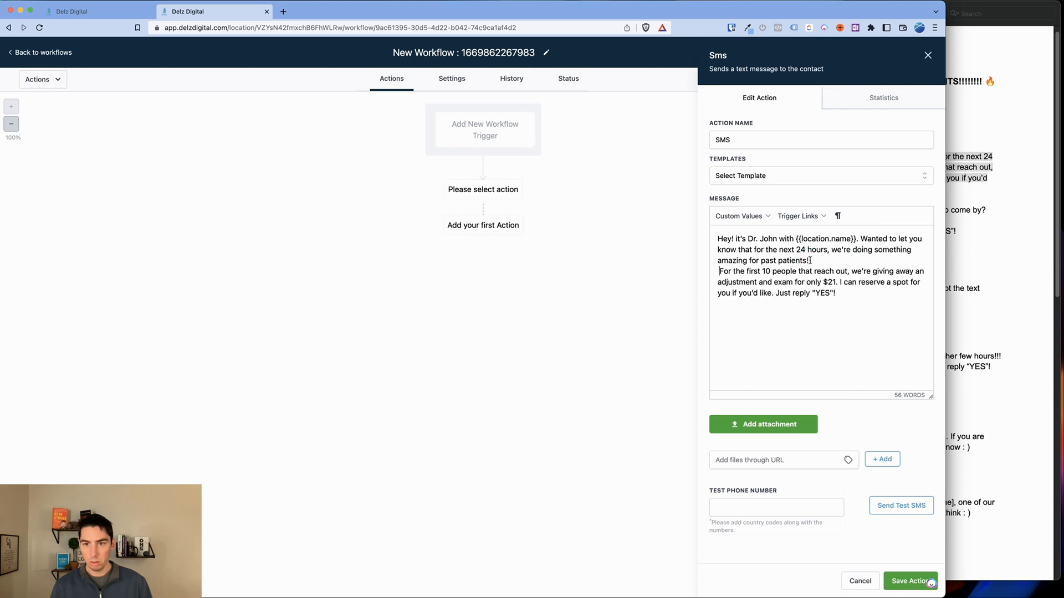
key("Return")
left_click(840, 293)
key("Return")
key("Return")
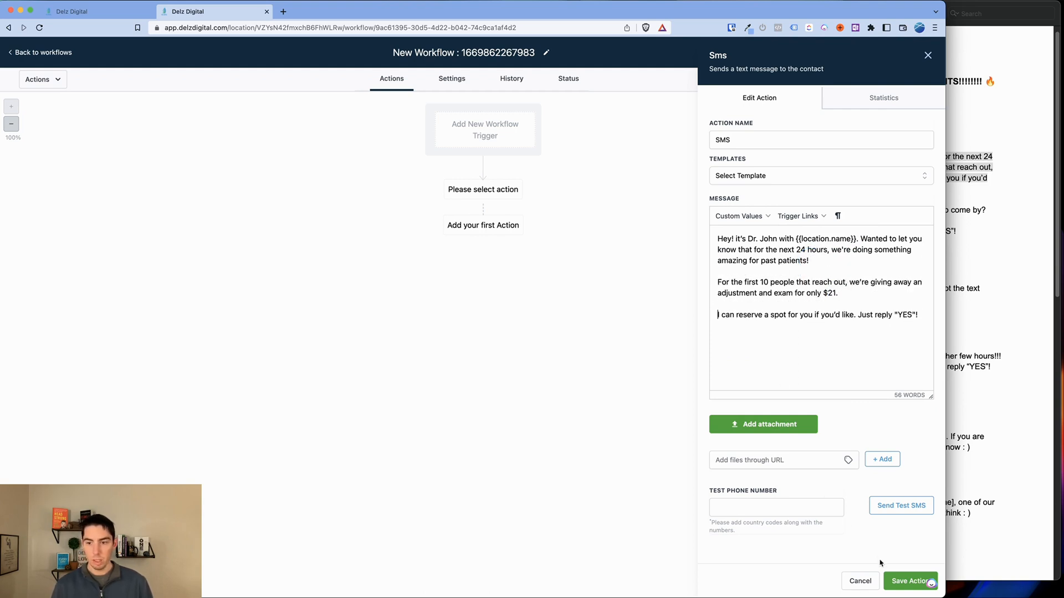
Name the SMS action "SMS - Day 1" and save it
left_click(751, 144)
type("-")
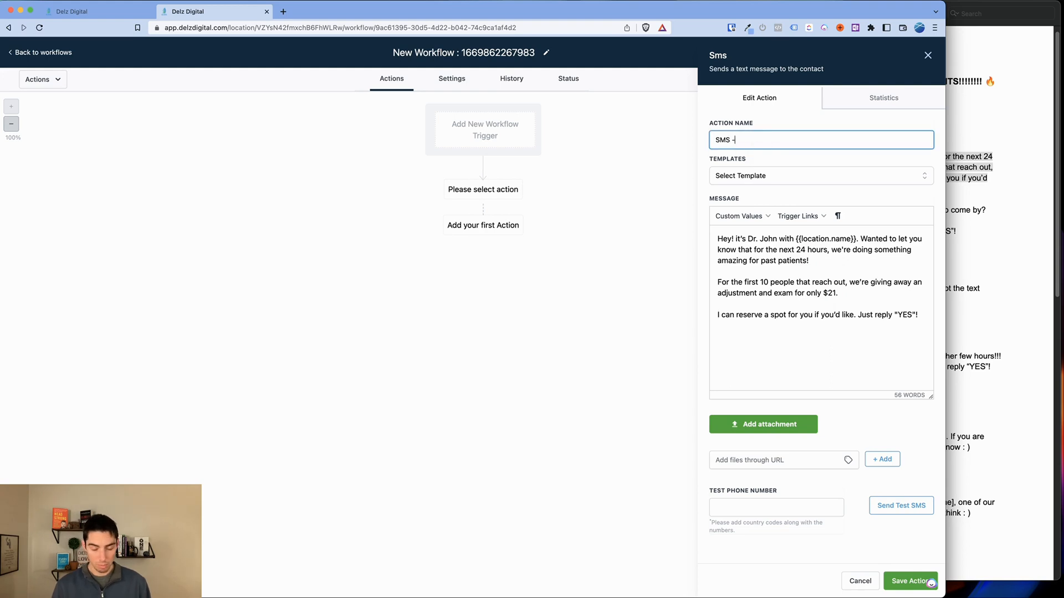
type(" Day 1")
left_click(931, 583)
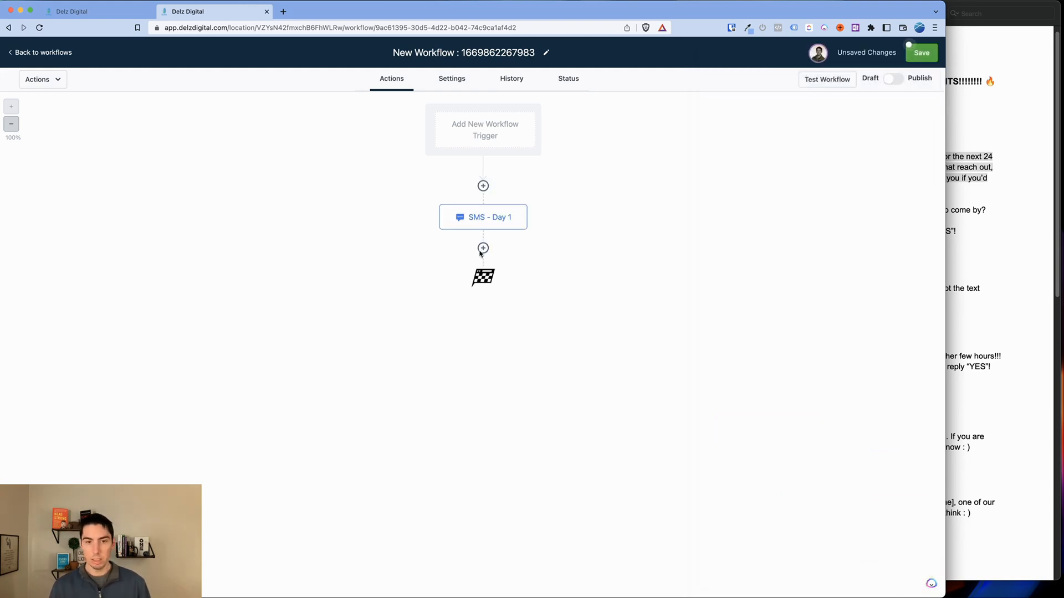
Switch to the campaign PDF and select the immediate Day 1 reply, from "Awesome! I saved a spot" through "like to come by?"
left_click(971, 349)
left_click_drag(653, 200, 793, 200)
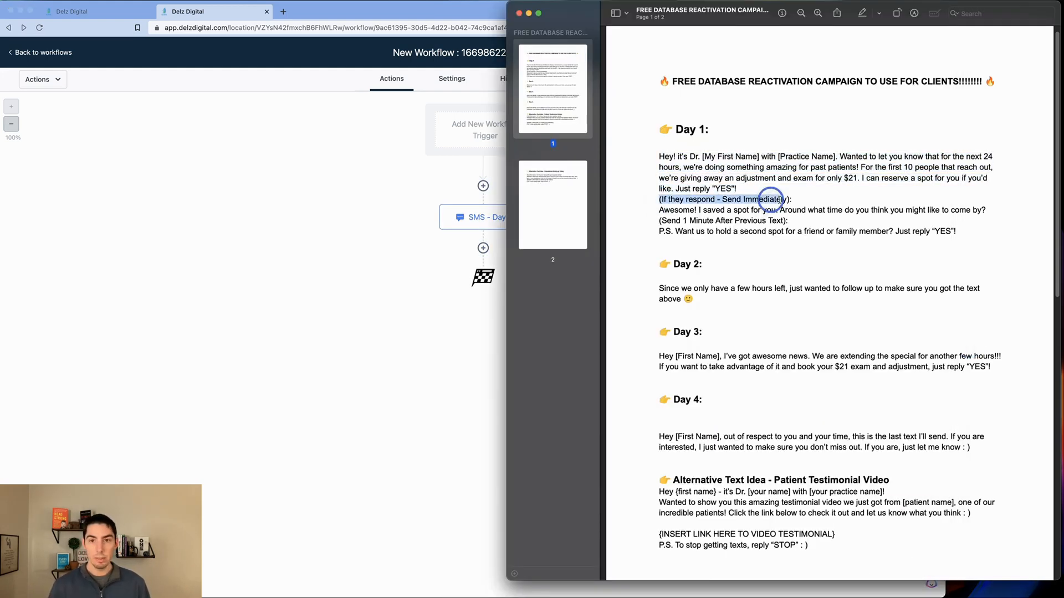
left_click(689, 226)
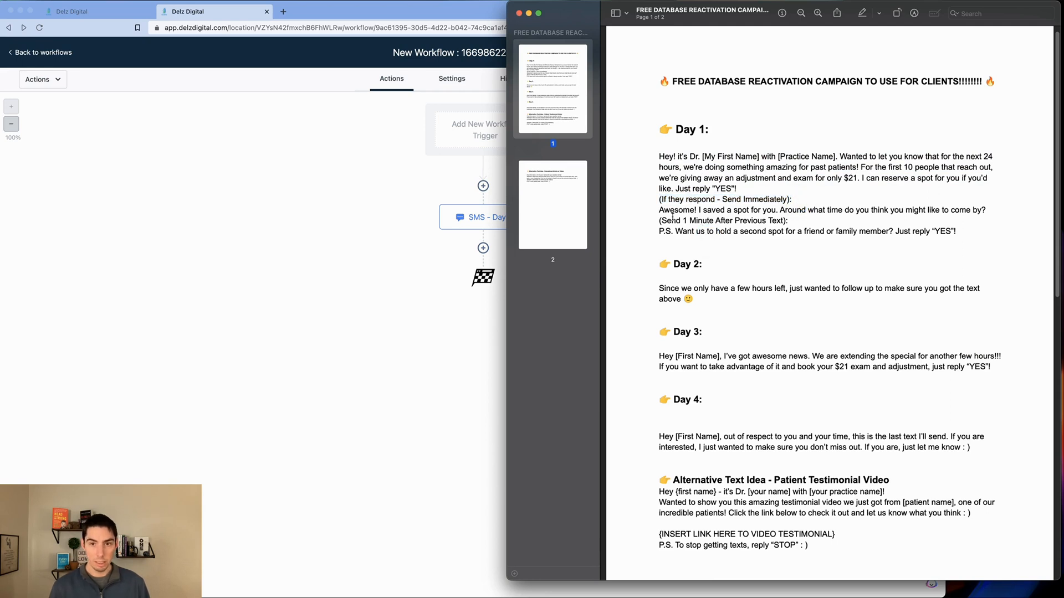
left_click_drag(660, 211, 986, 209)
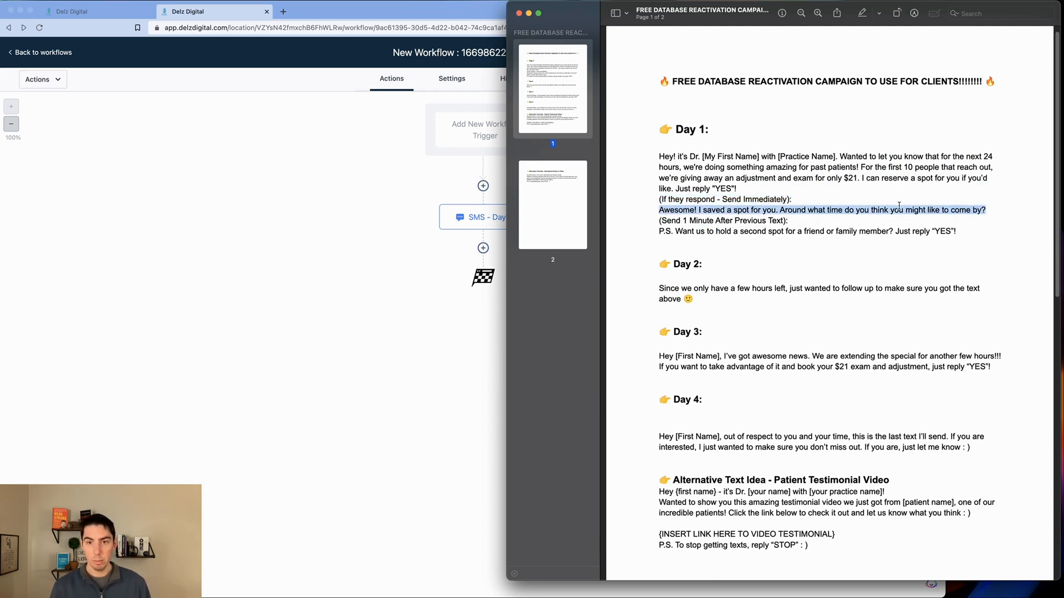
Add a Wait action after SMS - Day 1 that waits for a Contact Reply to SMS - Day 1
left_click(483, 247)
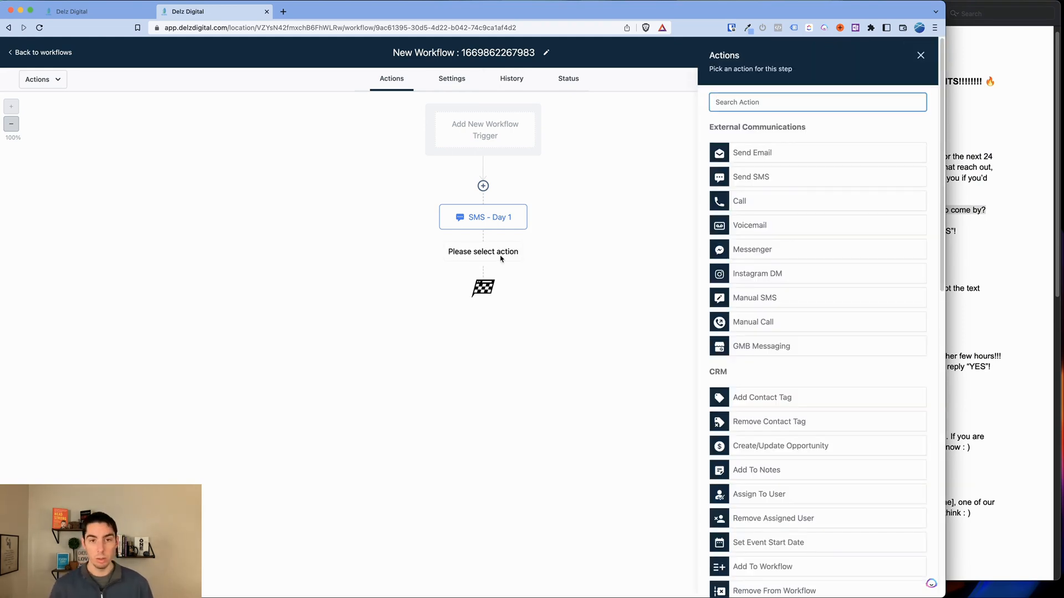
scroll(812, 331, "down", 10)
left_click(741, 486)
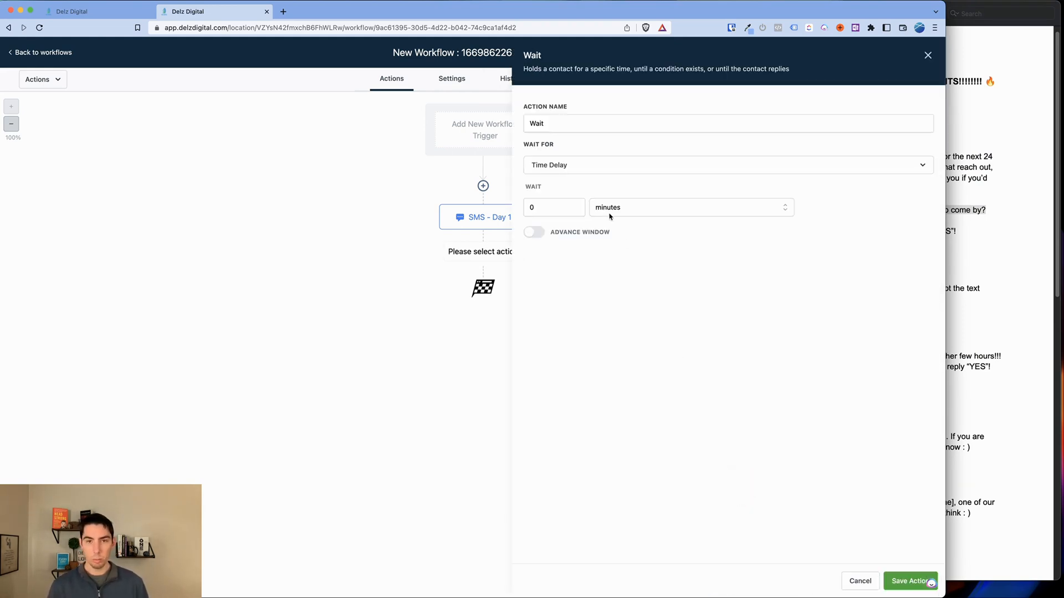
left_click(574, 166)
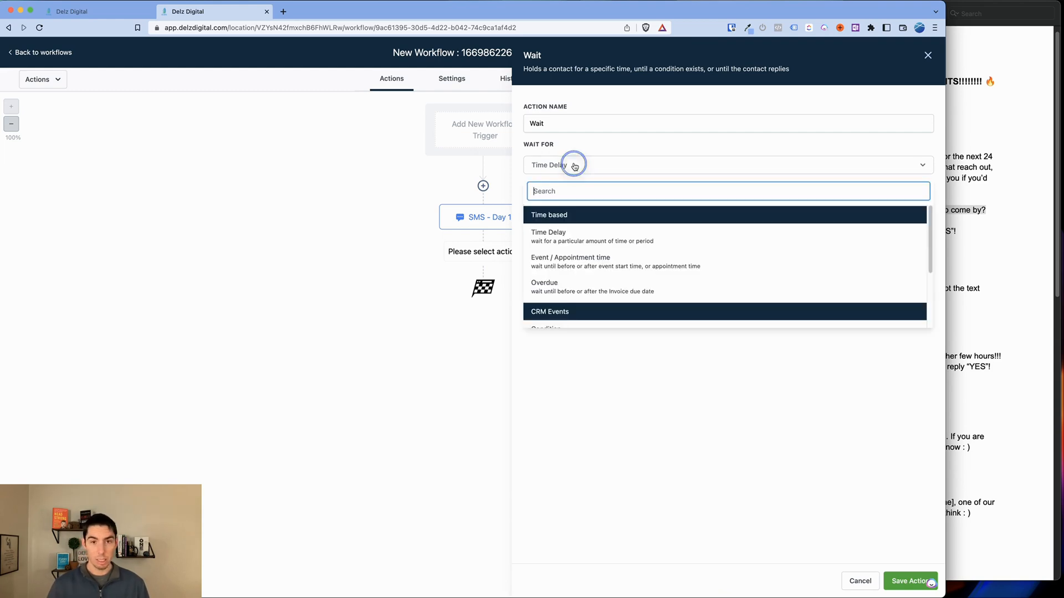
scroll(562, 266, "down", 3)
left_click(555, 282)
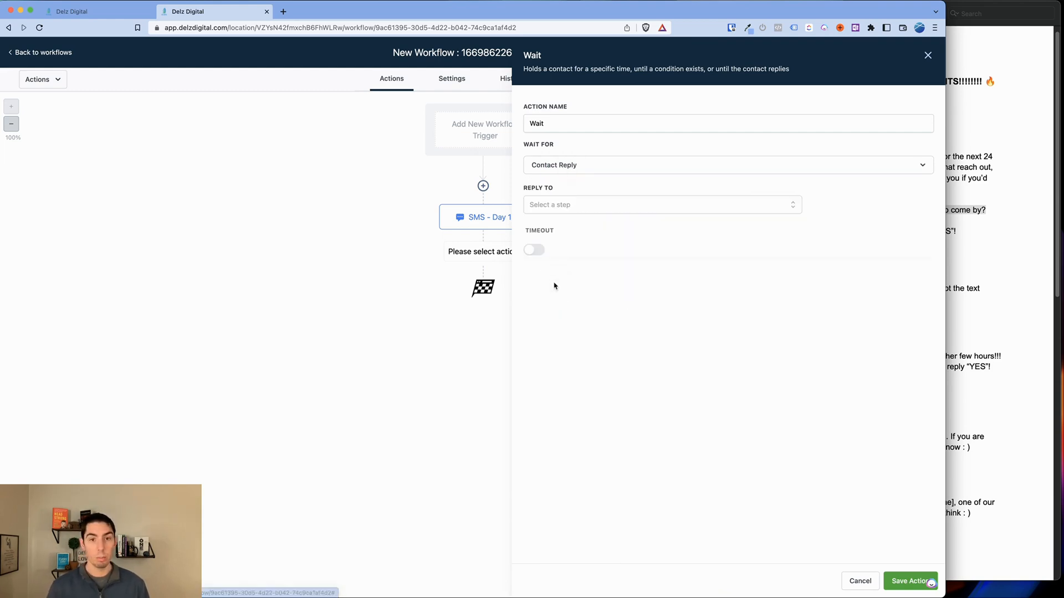
left_click(577, 206)
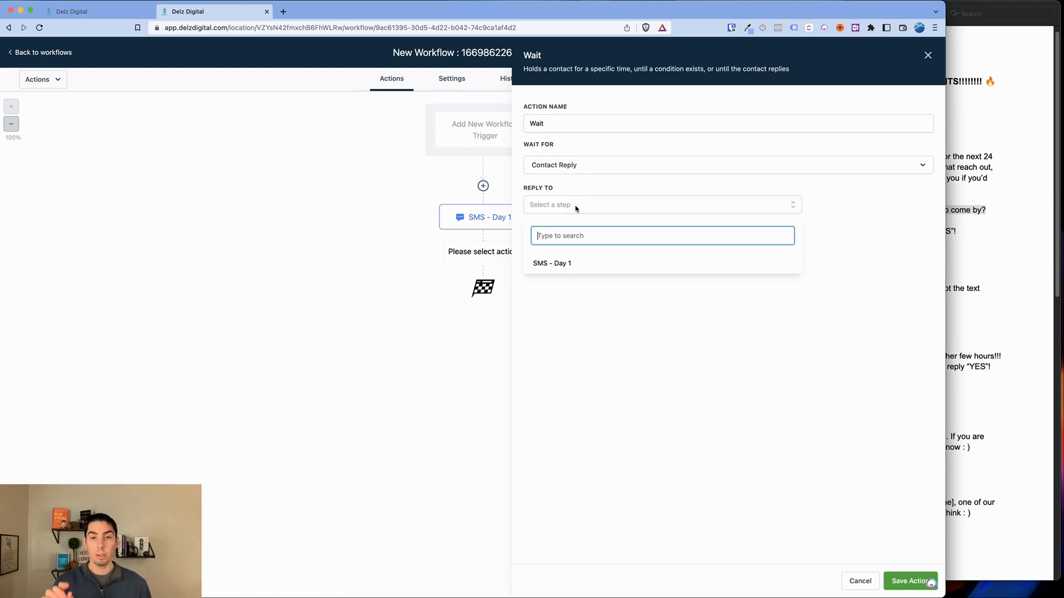
left_click(557, 268)
left_click(575, 300)
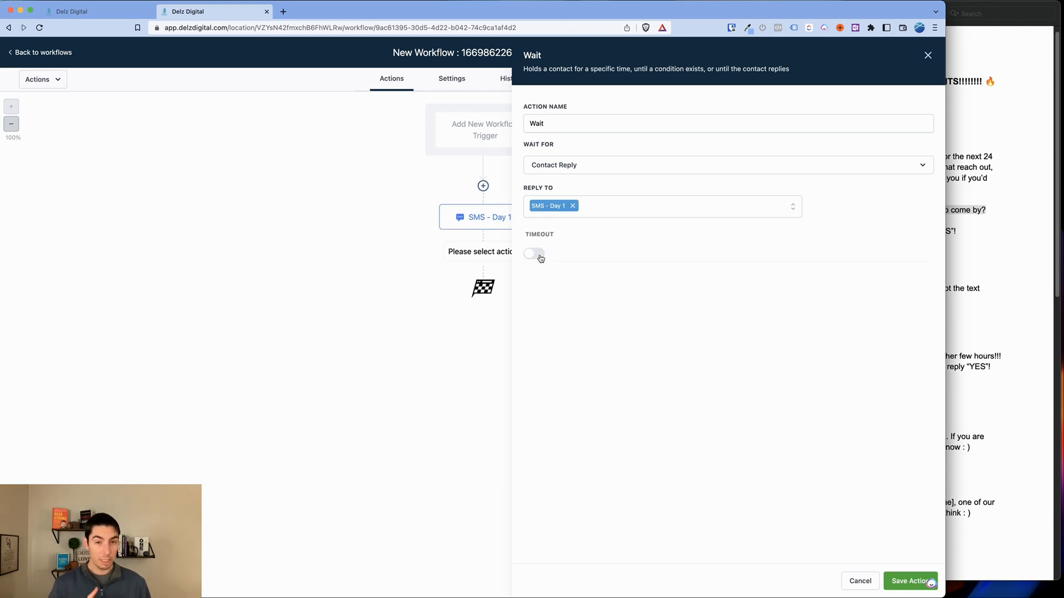
Enable the Wait action's timeout and set it to 1 day
left_click(541, 258)
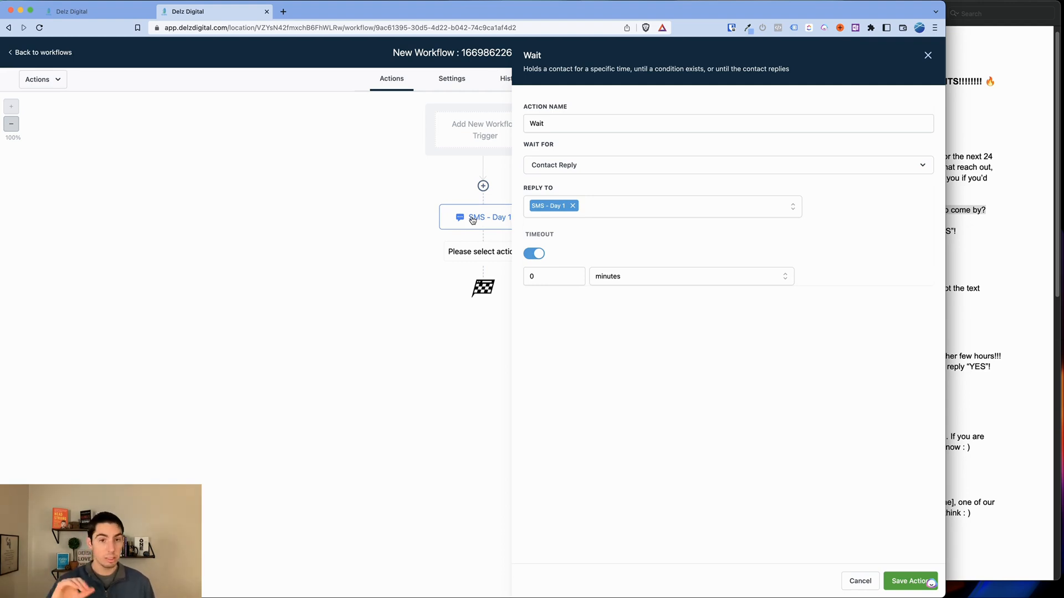
double_click(551, 276)
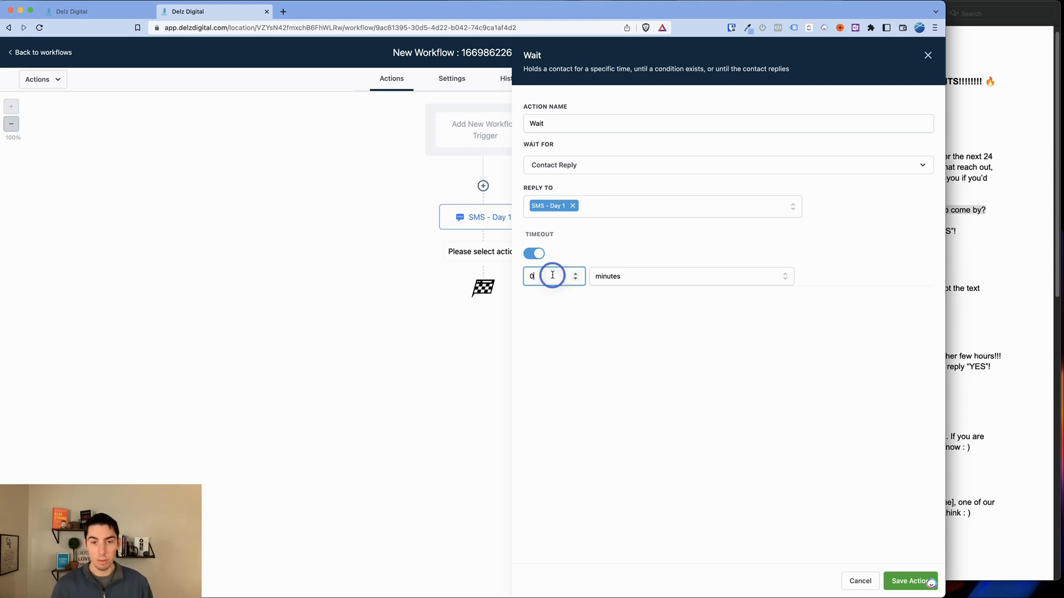
type("1")
left_click(657, 281)
left_click(609, 297)
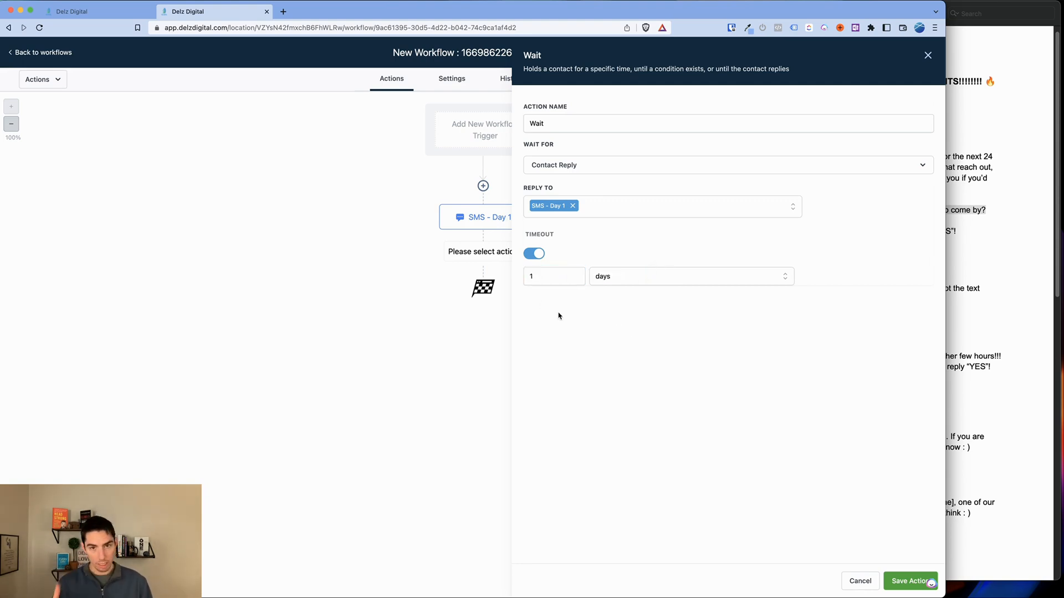
Name the Wait action "Wait for reply or 1 day" and save it
left_click(554, 119)
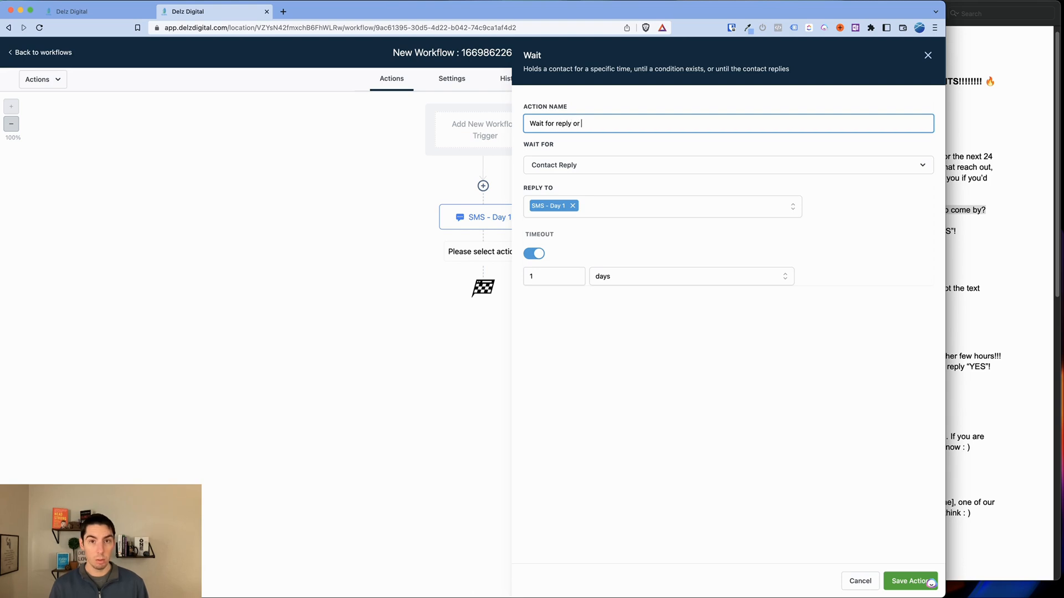
type("for reply or one day")
left_click(931, 583)
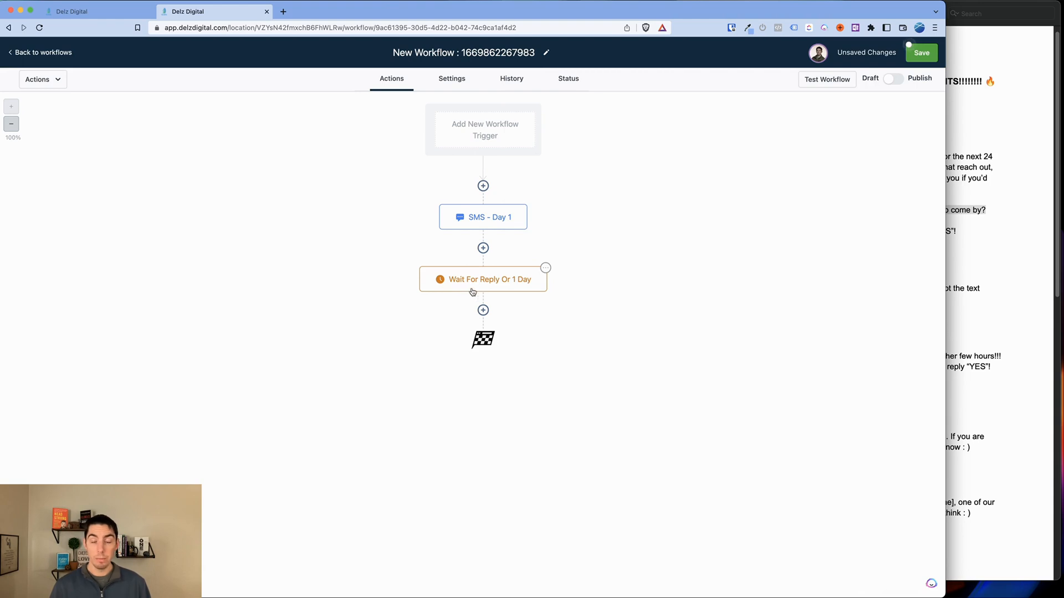
Add a condition after the wait, named "Replied?", and name its branch "Yes"
left_click(483, 312)
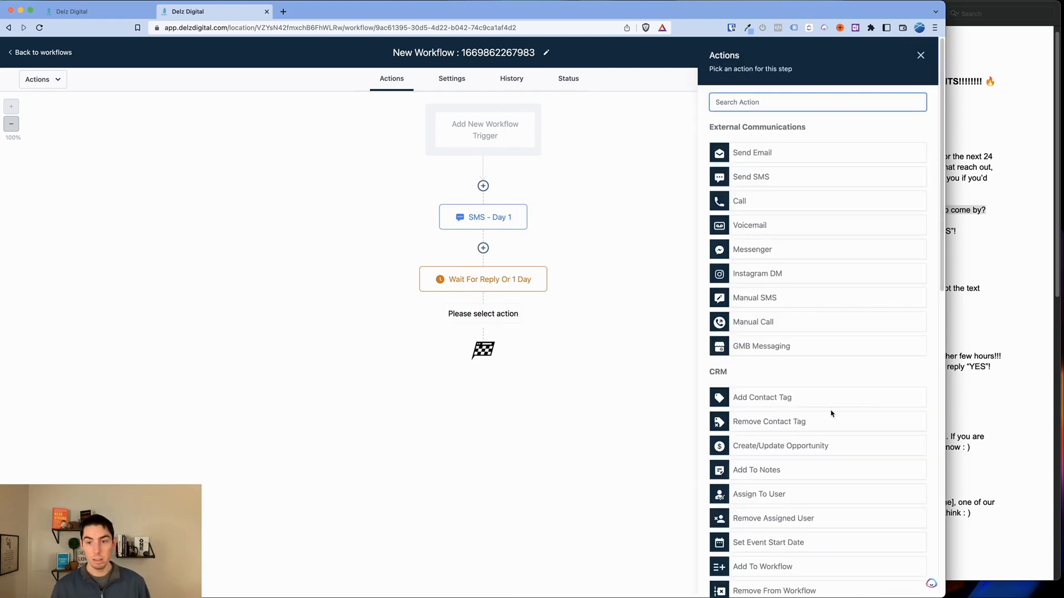
scroll(831, 415, "down", 10)
left_click(751, 466)
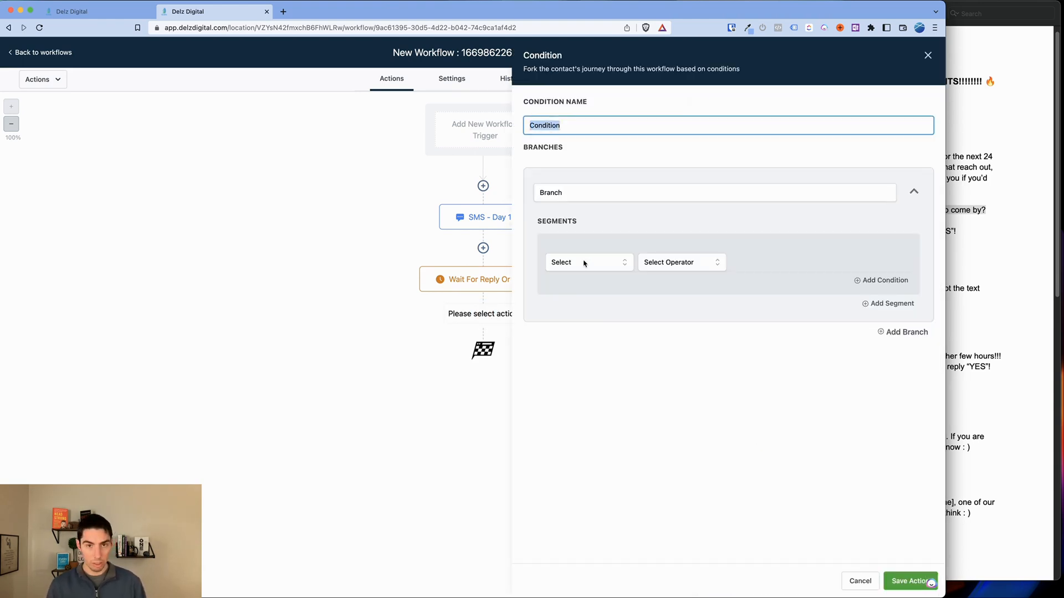
type("Re")
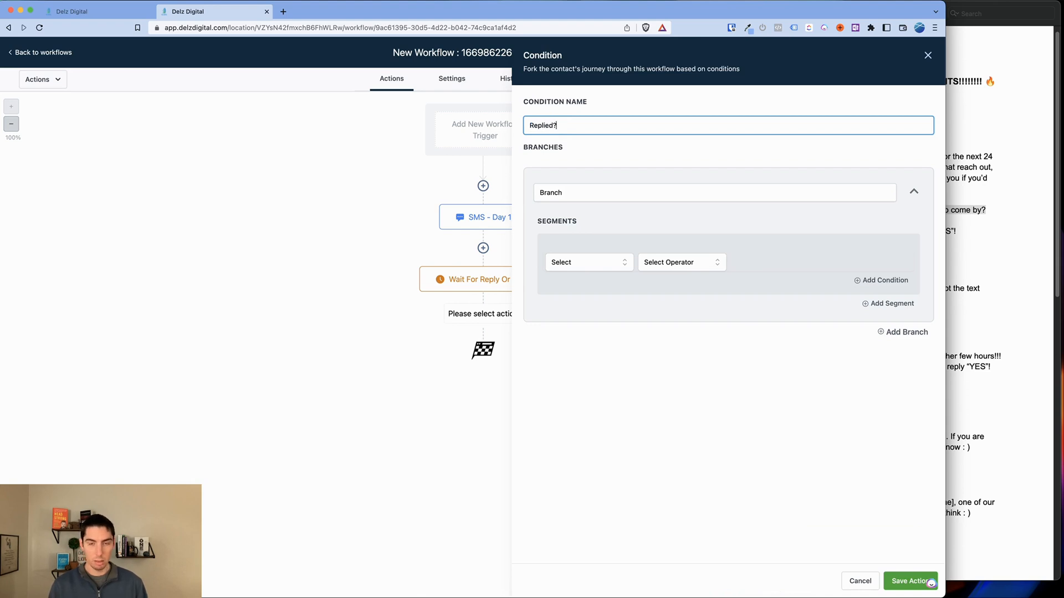
double_click(547, 192)
type("Yes")
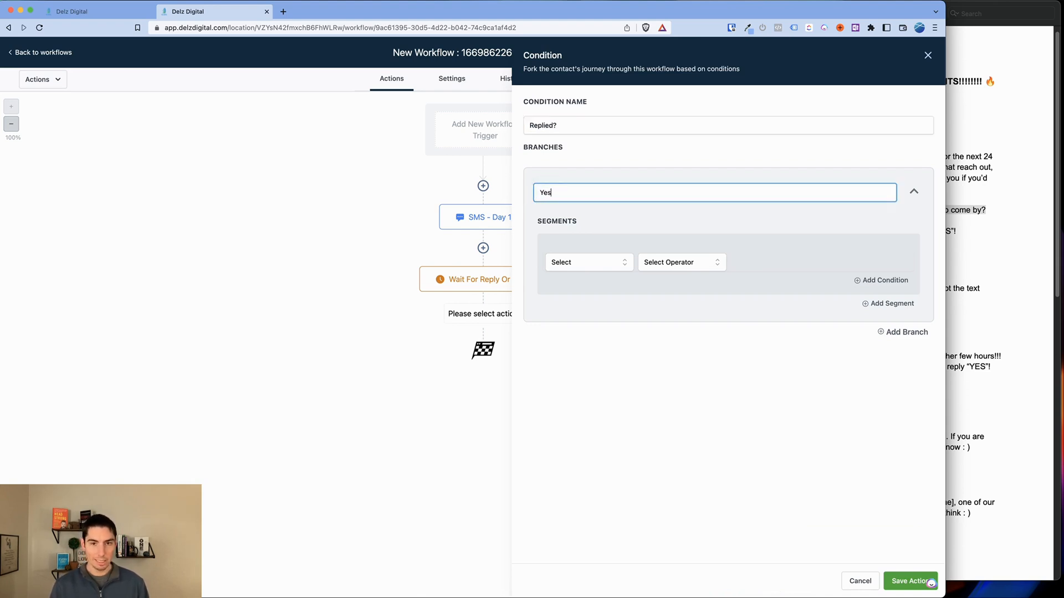
Set the Yes branch's first condition to the contact's Replied message Is "Yes"
left_click(608, 263)
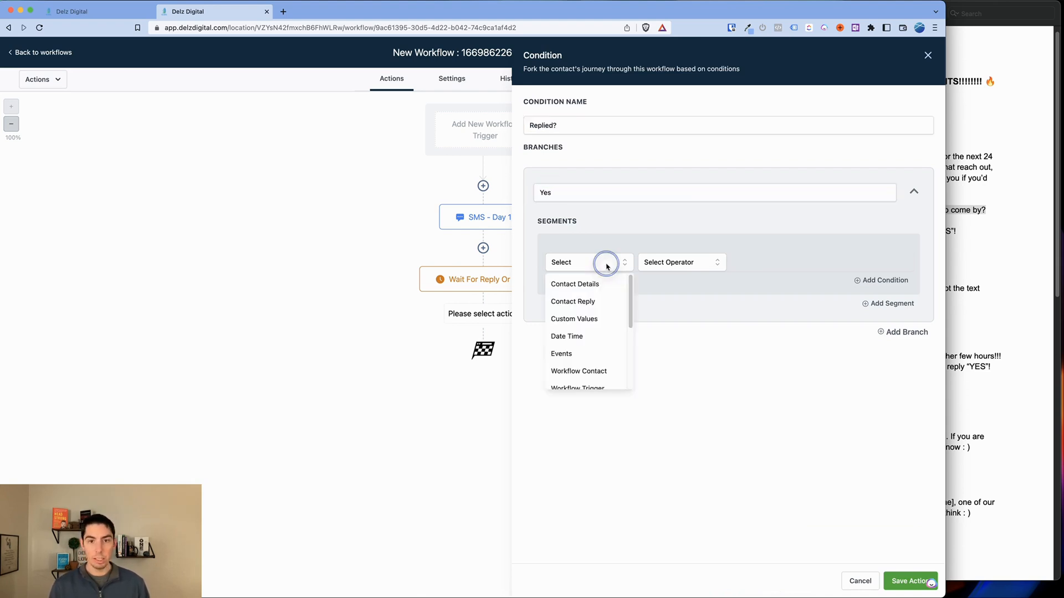
left_click(554, 303)
left_click(574, 349)
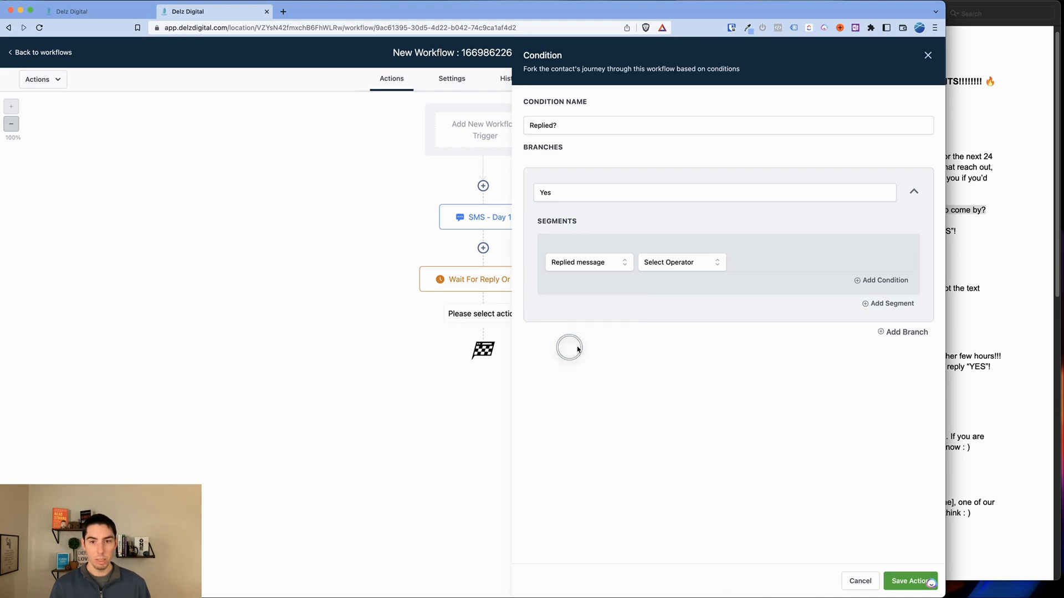
left_click(669, 265)
left_click(650, 286)
left_click(765, 261)
type("Yes")
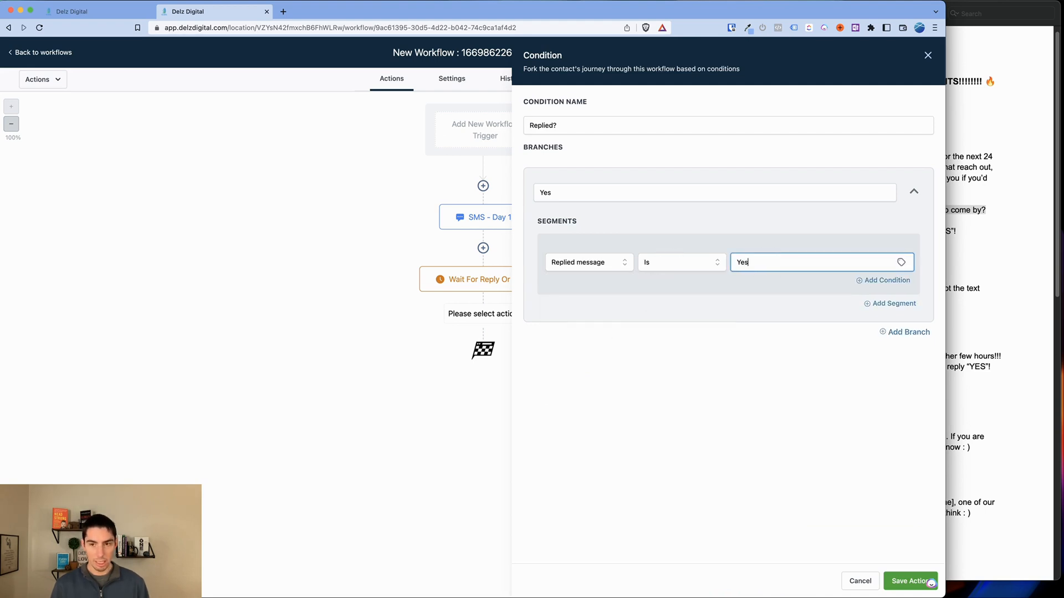
Add a second condition, Replied message Is "Yes!", matching the reply wording in the campaign PDF, and combine the conditions with Or
left_click(878, 280)
left_click(588, 303)
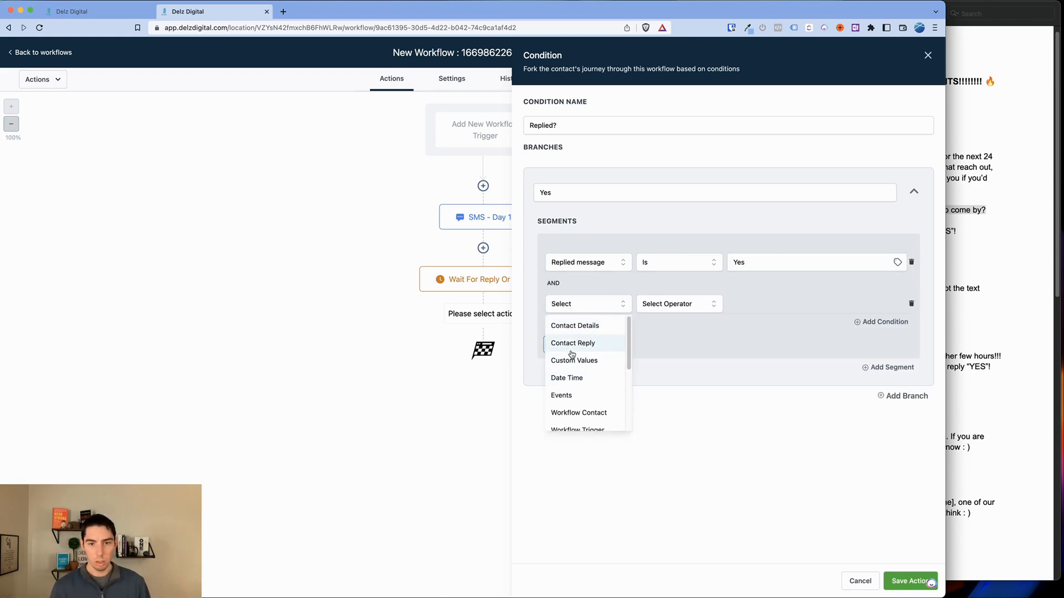
left_click(583, 344)
left_click(596, 389)
left_click(657, 306)
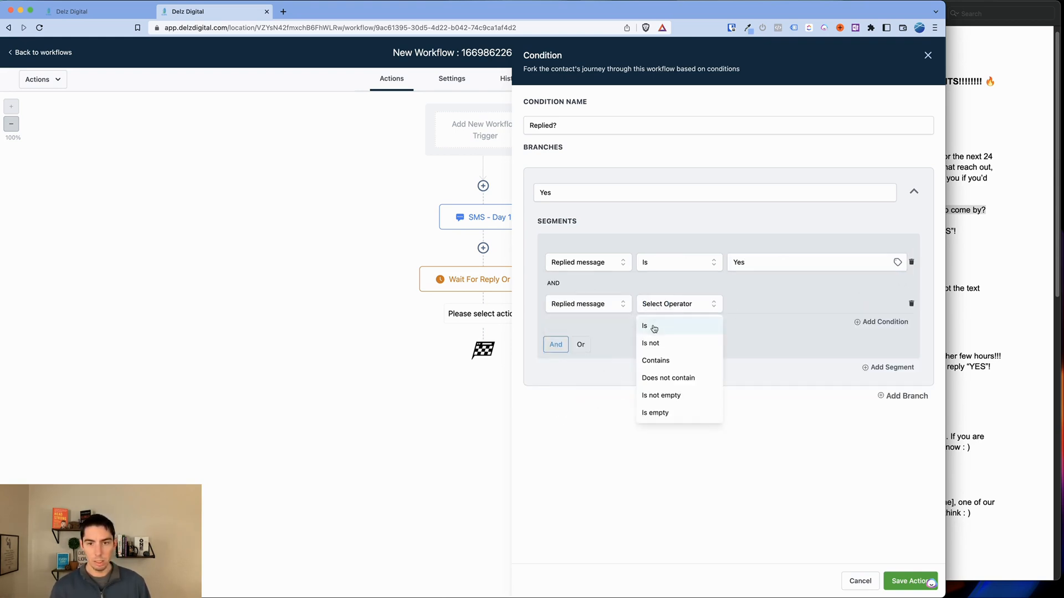
left_click(649, 327)
left_click(738, 302)
left_click(979, 265)
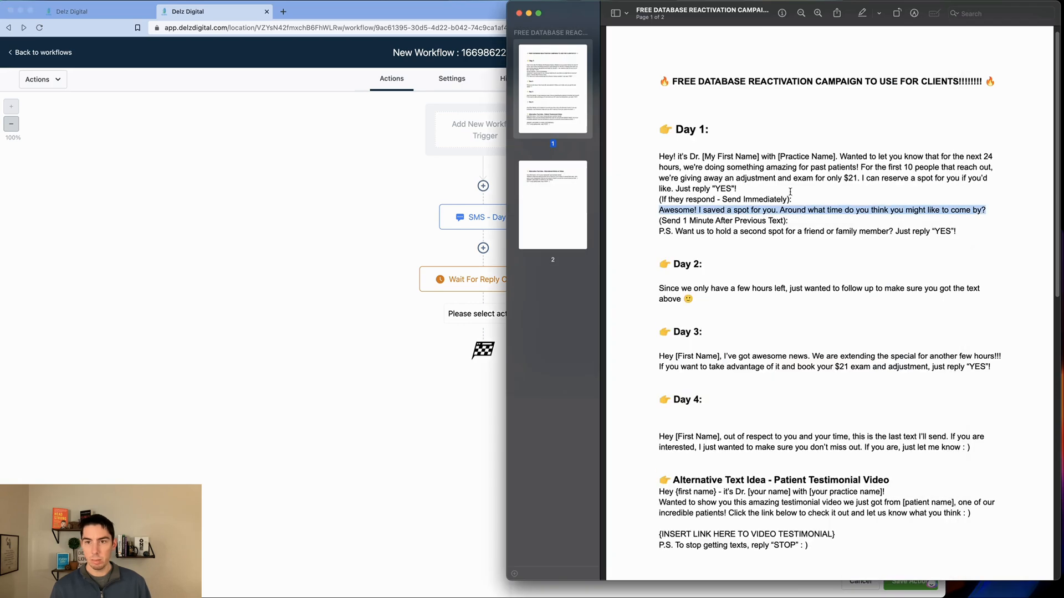
double_click(725, 189)
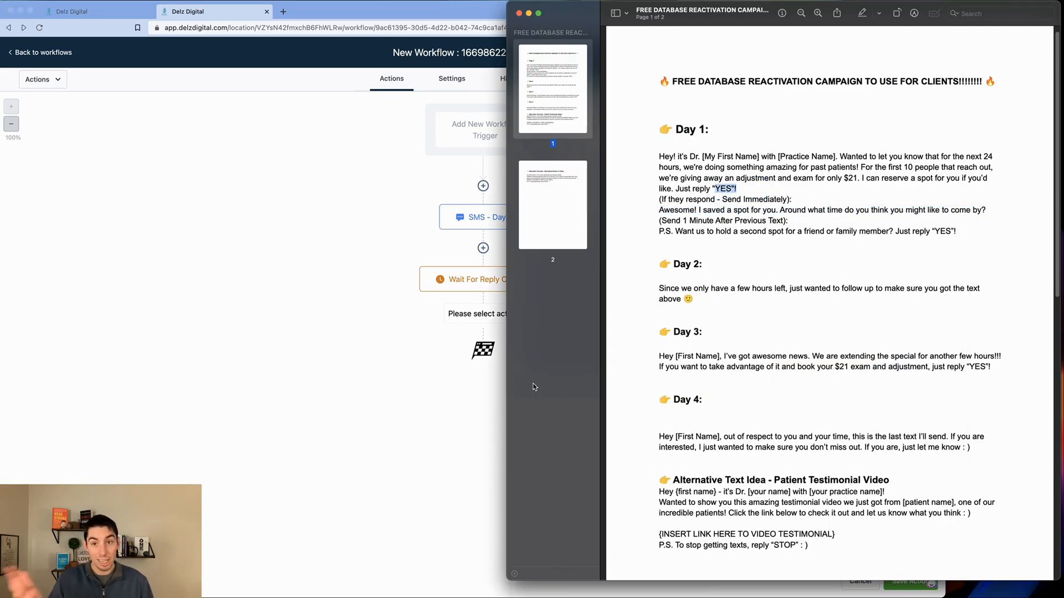
left_click(438, 425)
type("Yes!")
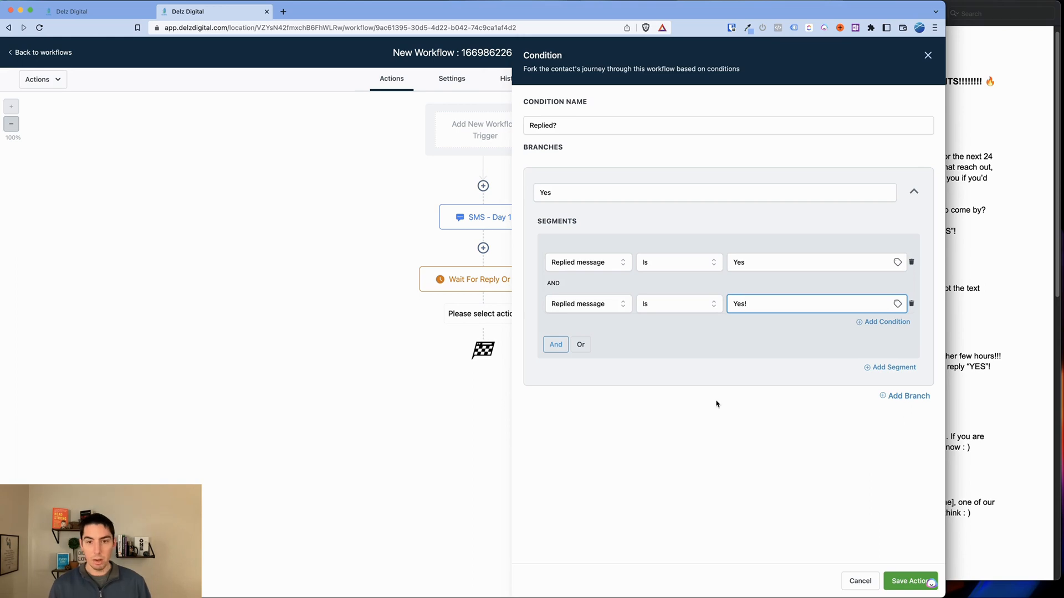
left_click(717, 404)
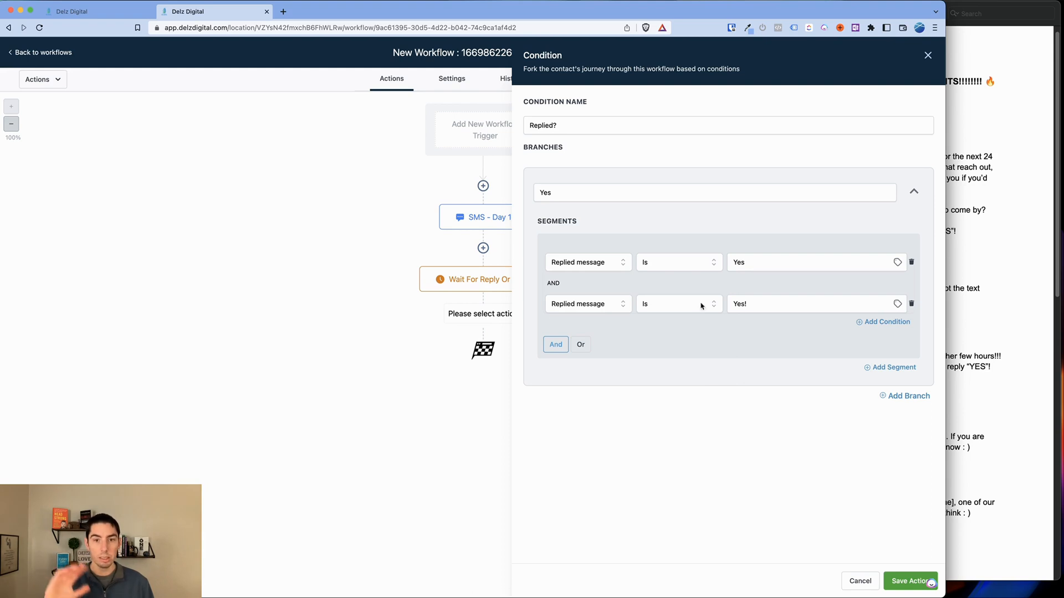
left_click(581, 345)
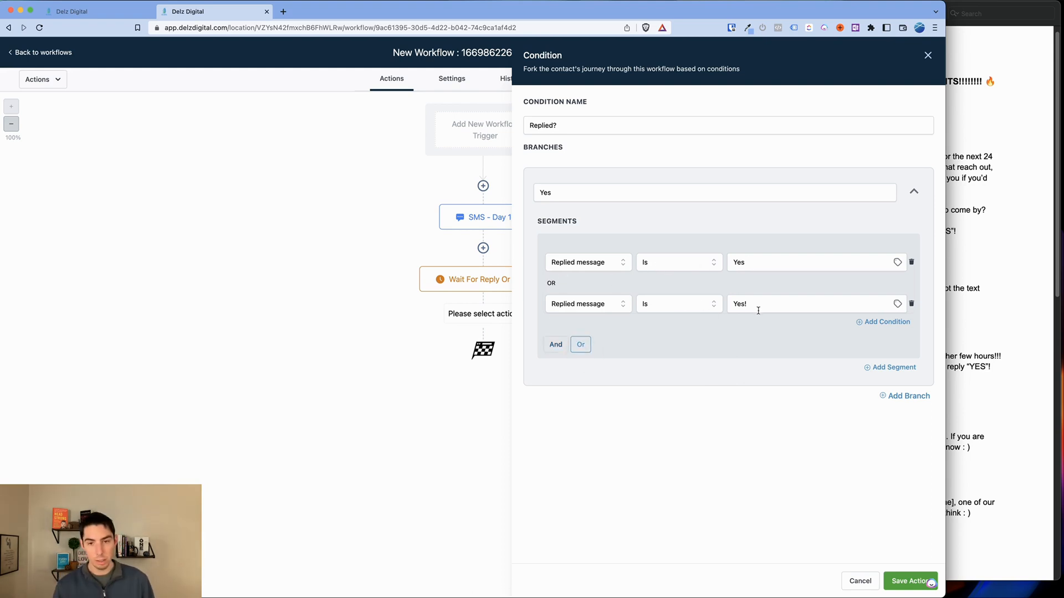
Add a third condition to the Yes branch: the contact reply's Intent type Is Positive/Yes
left_click(882, 323)
left_click(606, 348)
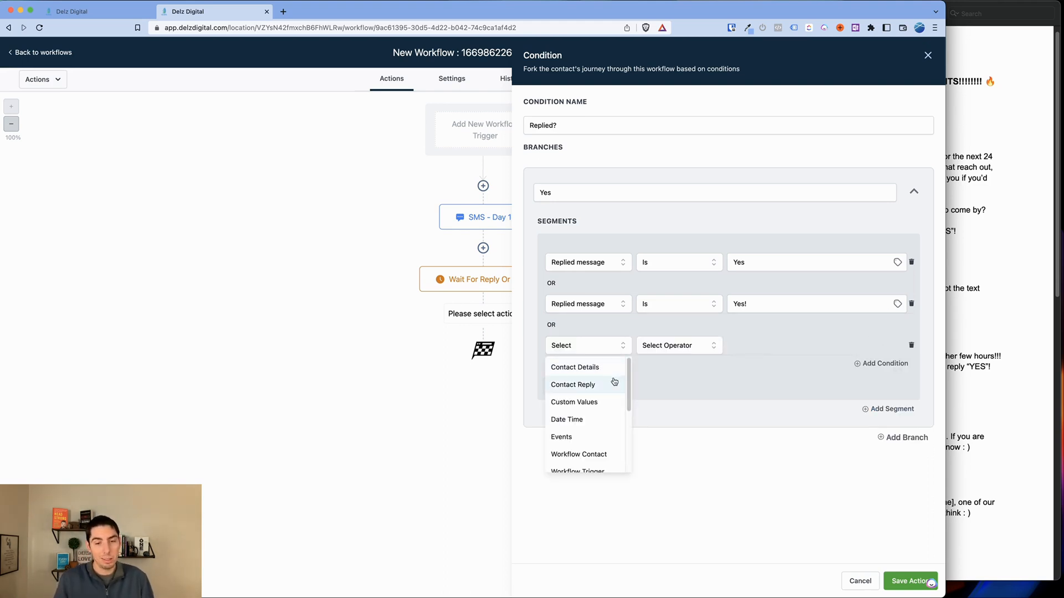
left_click(613, 383)
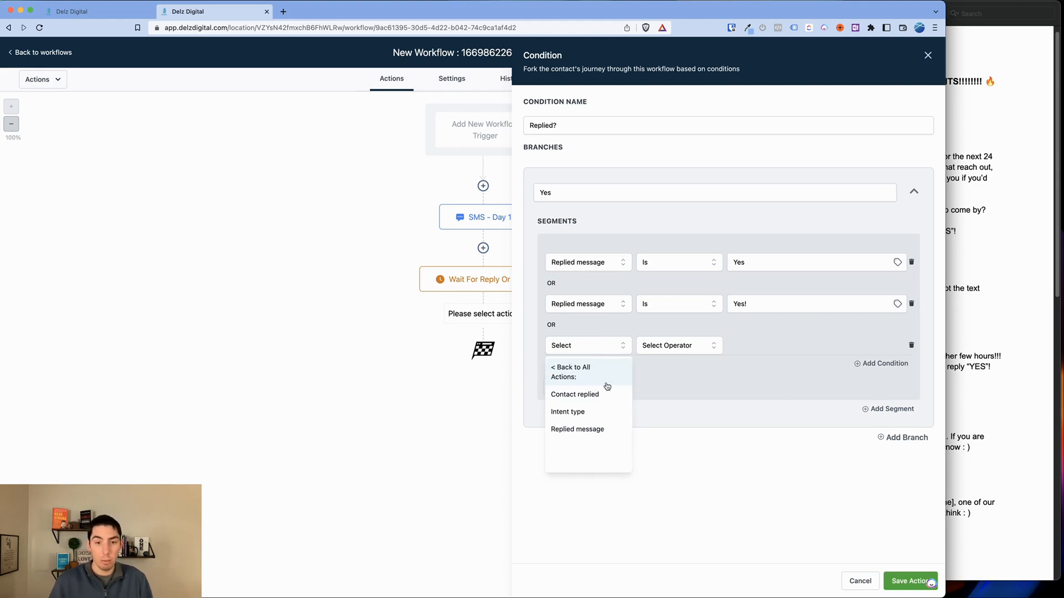
left_click(567, 412)
left_click(679, 346)
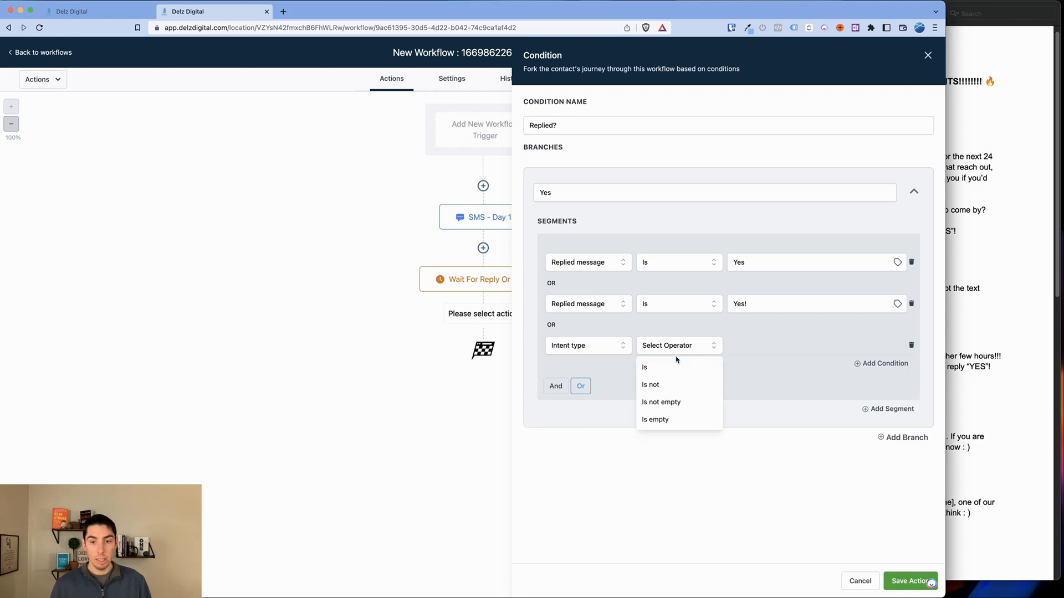
left_click(646, 366)
left_click(757, 347)
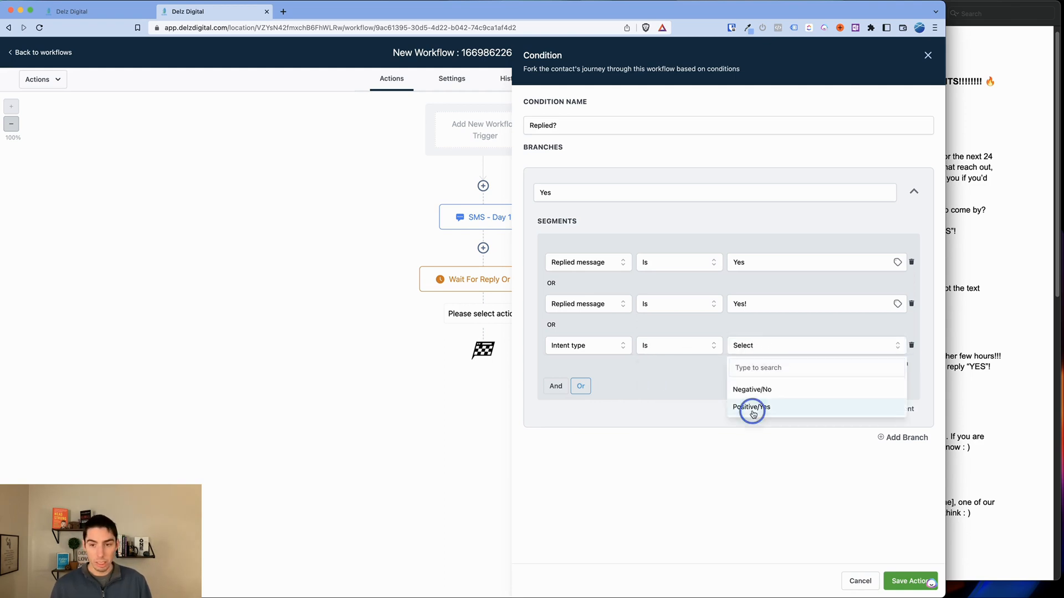
left_click(748, 410)
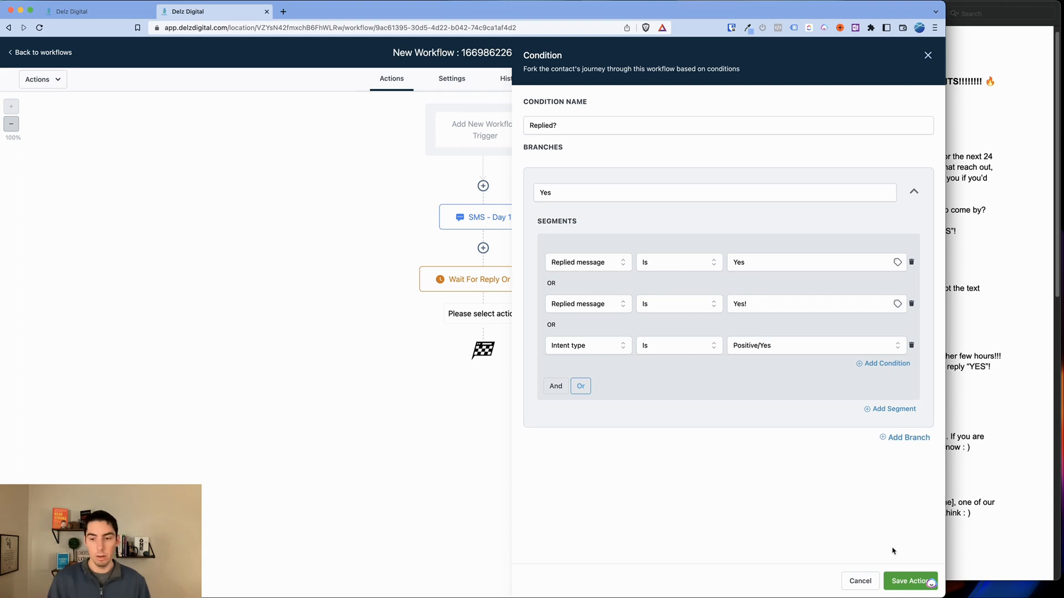
Save the condition and add an SMS named "SMS - Confirmation" to its Yes branch, using the PDF's "Awesome! I saved a spot for you" message
left_click(908, 581)
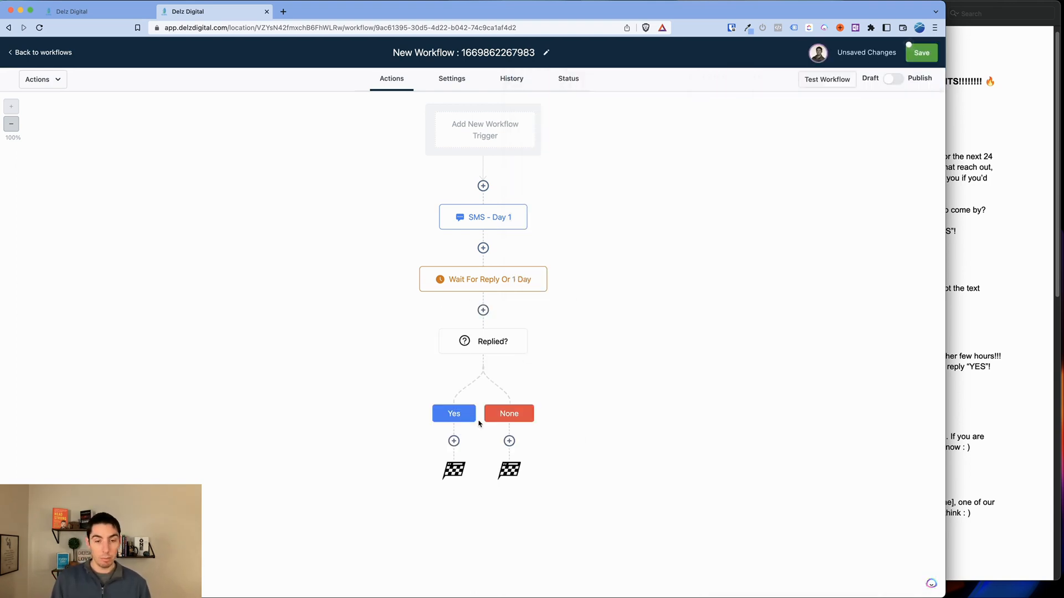
left_click(453, 441)
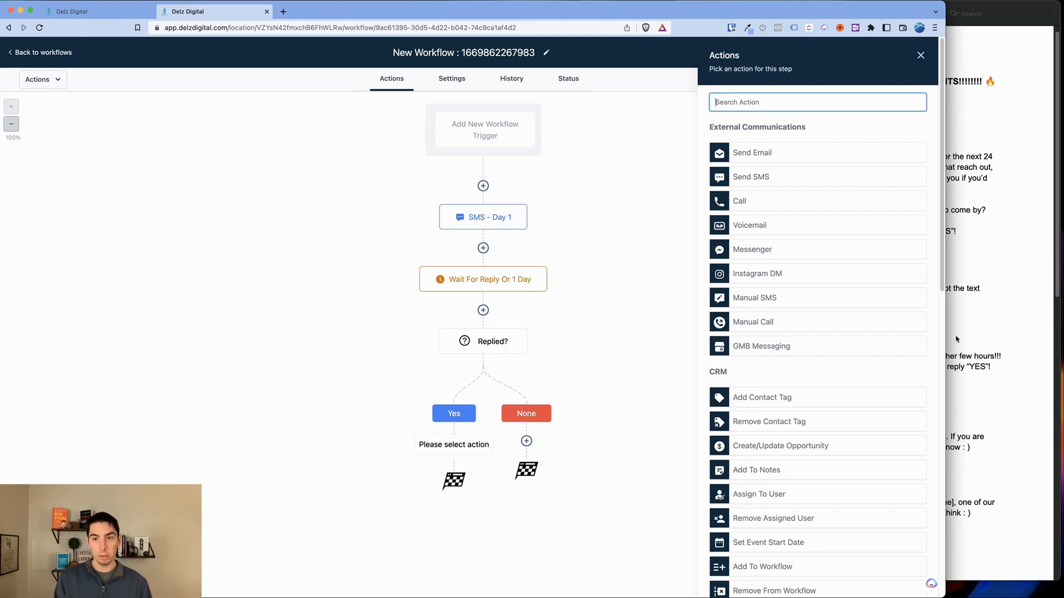
left_click(756, 181)
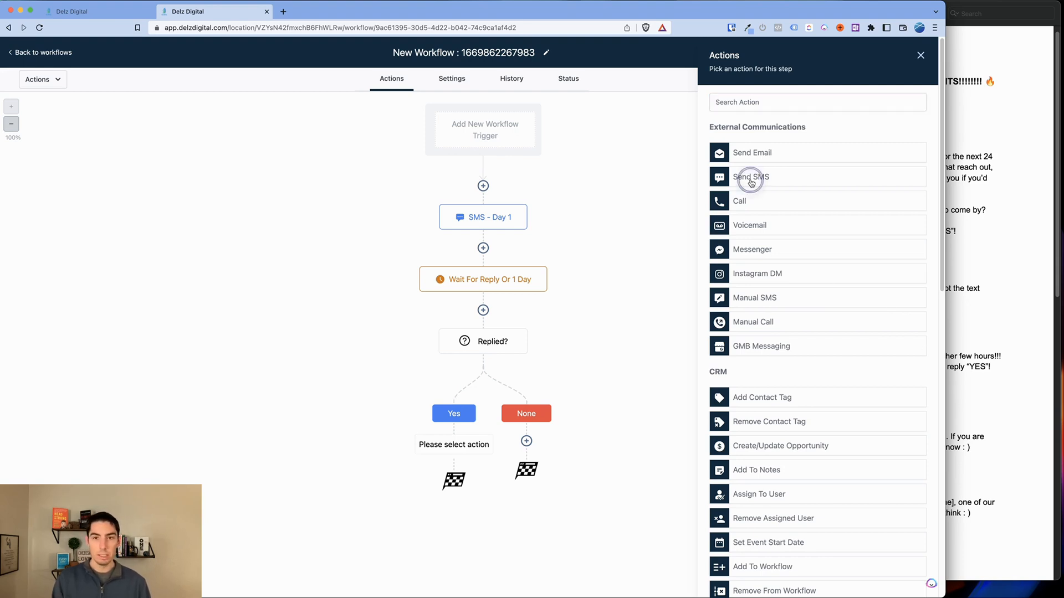
left_click(765, 140)
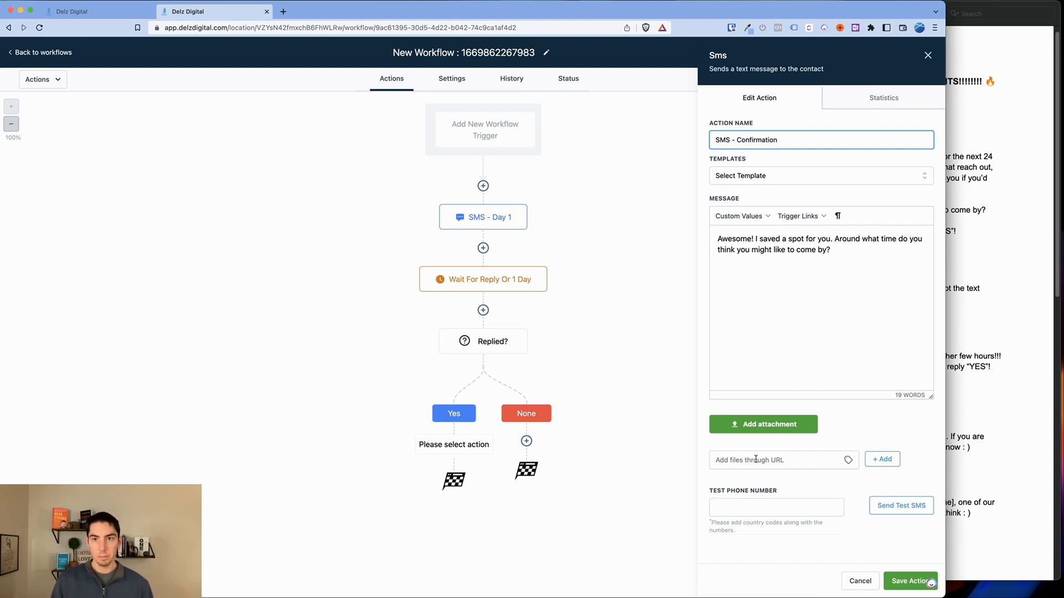
left_click(836, 257)
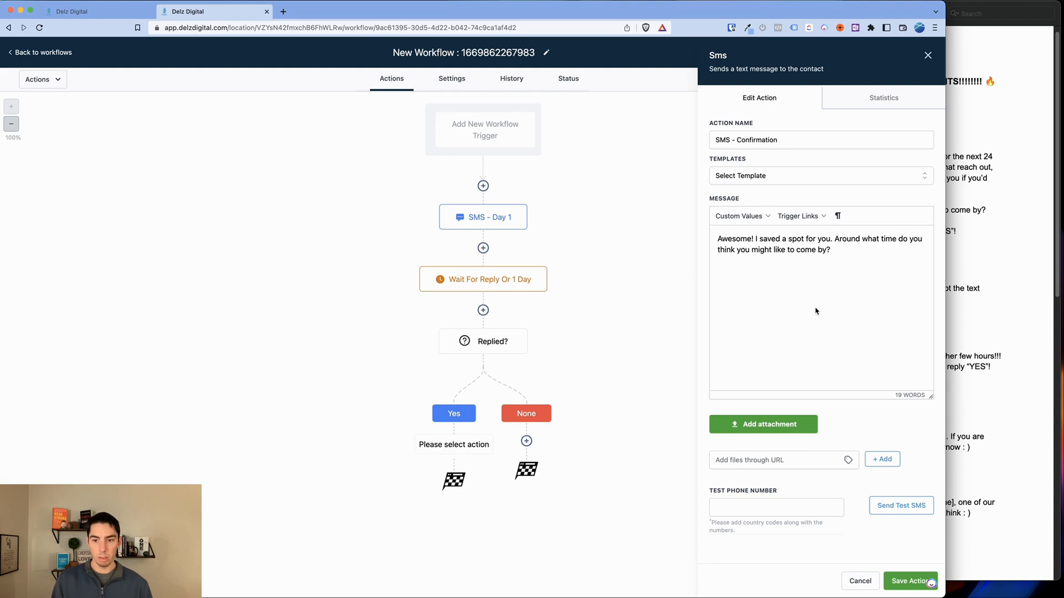
left_click(906, 588)
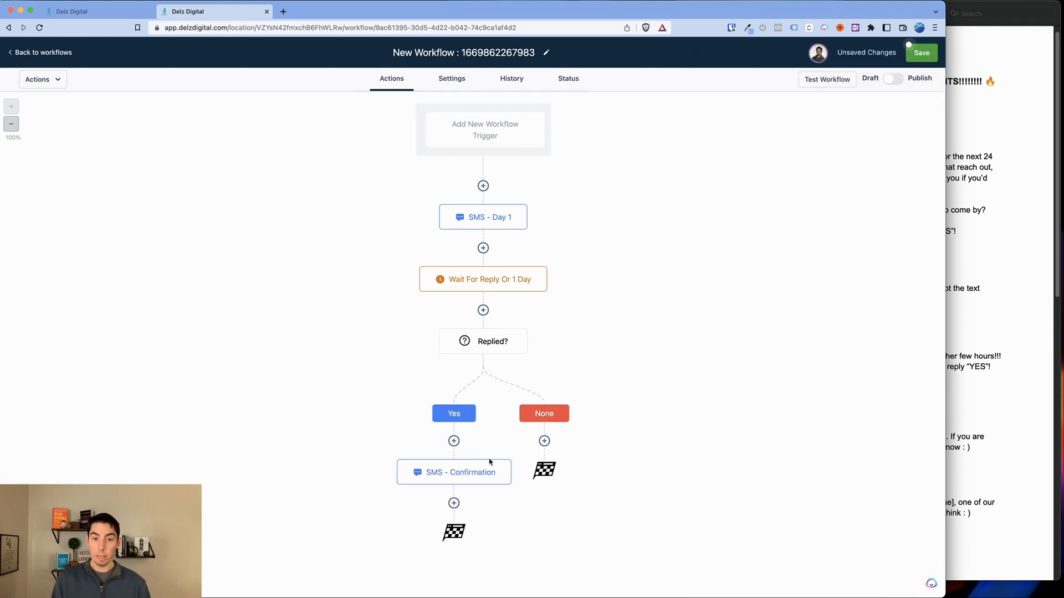
Review the Day 1 response instructions in the campaign PDF and select the follow-up text sent 1 minute after the previous one
key("super+Tab")
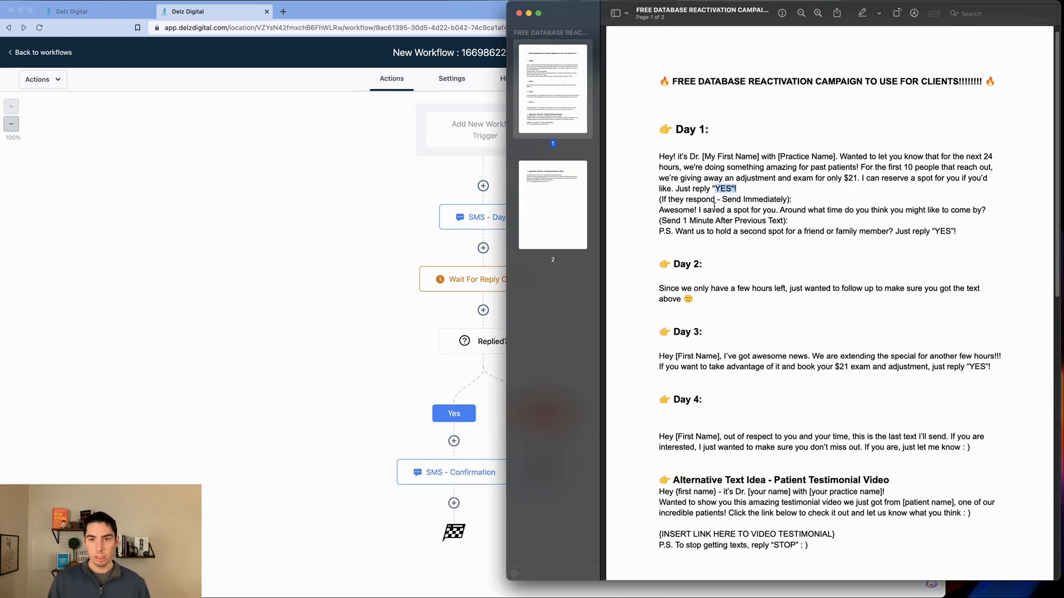
left_click_drag(655, 198, 800, 198)
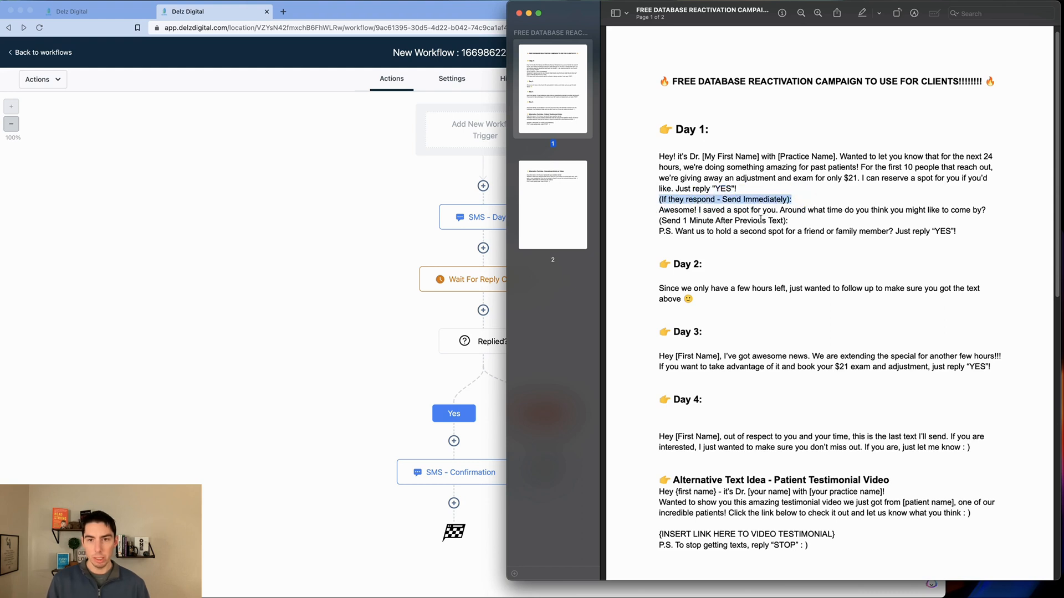
left_click_drag(695, 210, 736, 210)
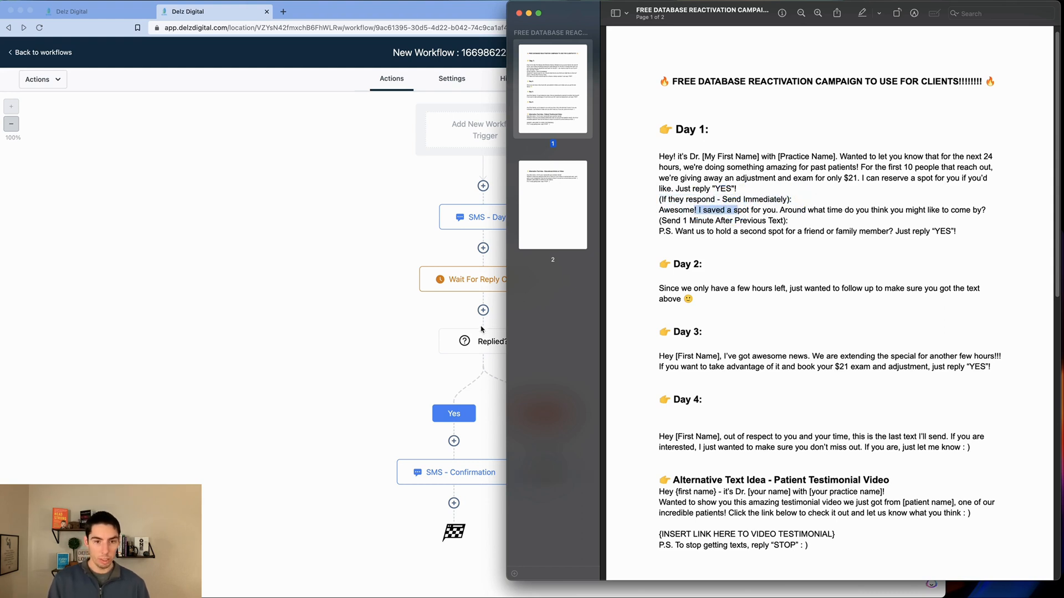
left_click_drag(659, 221, 956, 231)
left_click(503, 461)
Add a time-delay wait of 1 minute named "Wait 1 min" after SMS - Confirmation
left_click(454, 503)
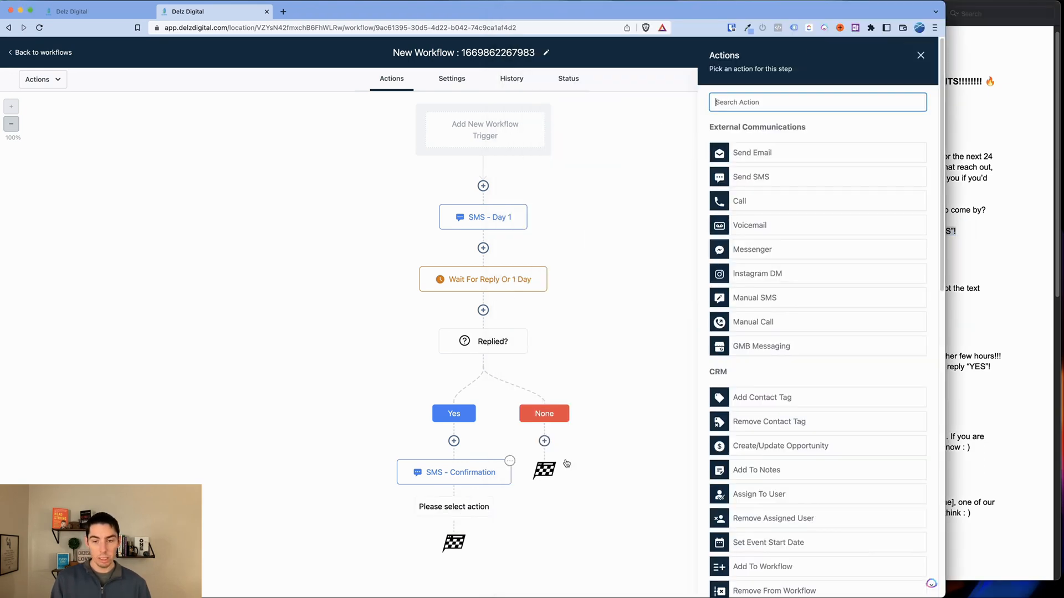
scroll(870, 451, "down", 10)
left_click(767, 482)
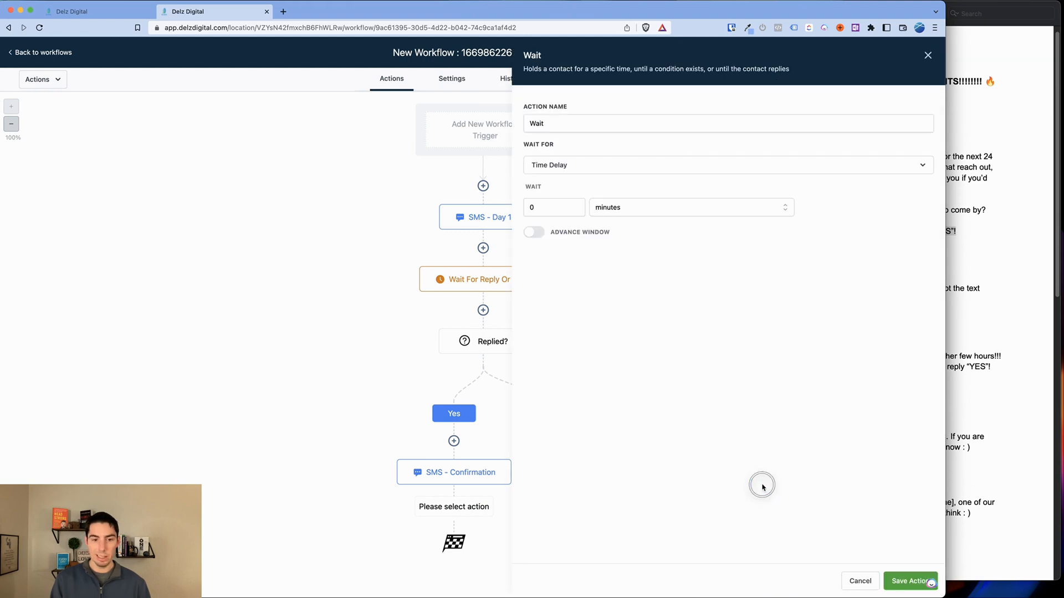
left_click(571, 126)
type("1 min")
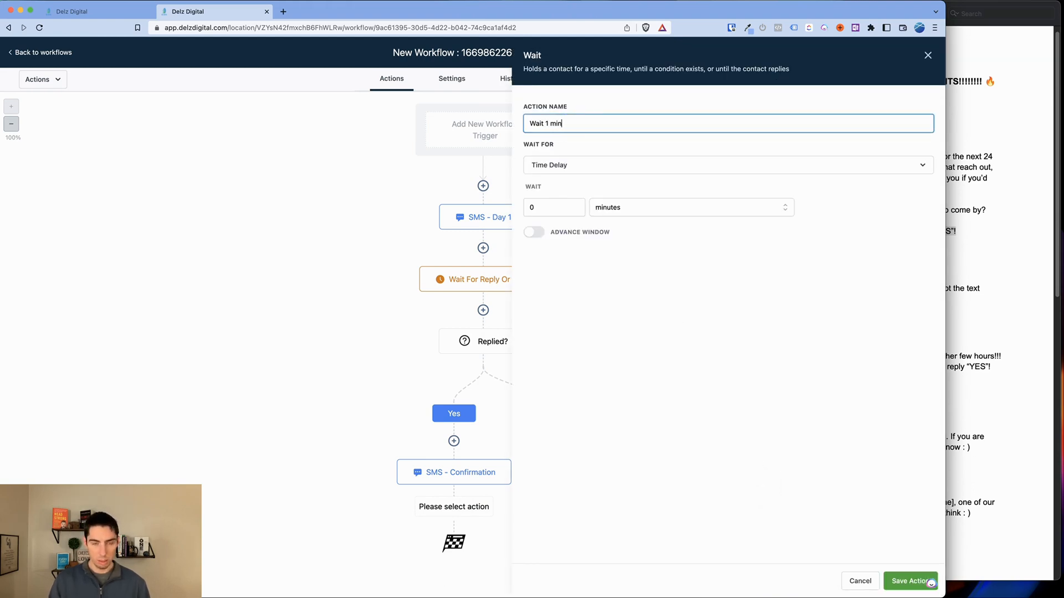
key("Tab")
key("BackSpace")
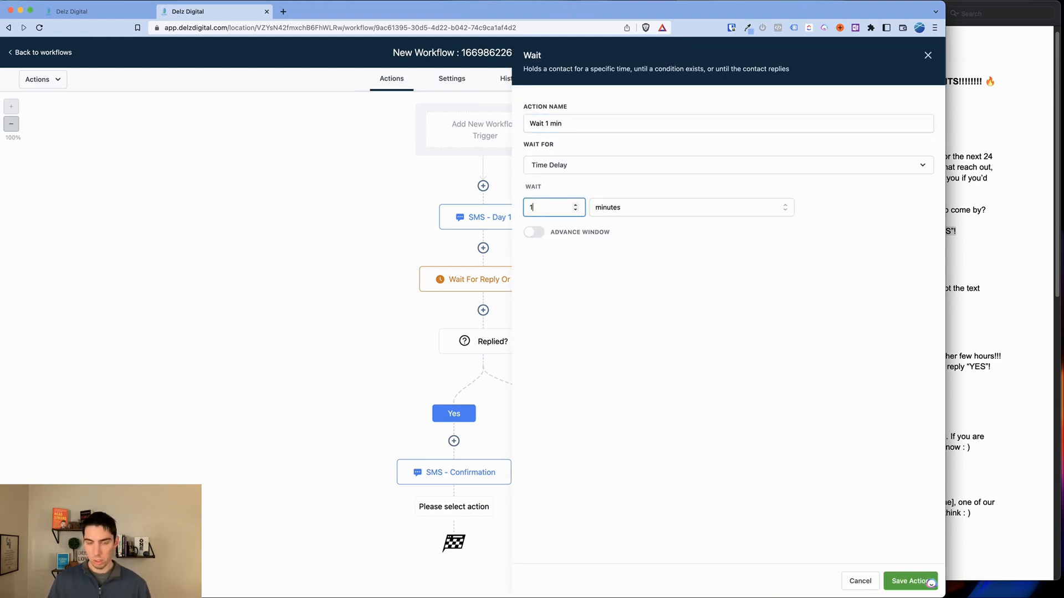
left_click(909, 581)
Add an SMS named "SMS - P.S." after the wait: "P.S. Want us to hold a second spot for a friend or family member? Just reply "YES"!"
left_click(446, 538)
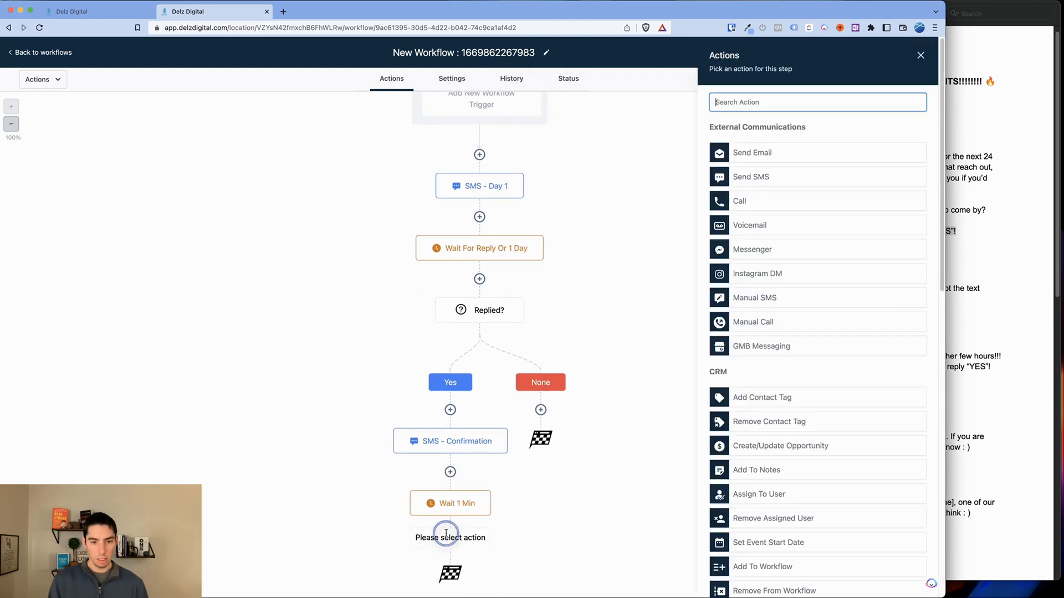
left_click(745, 176)
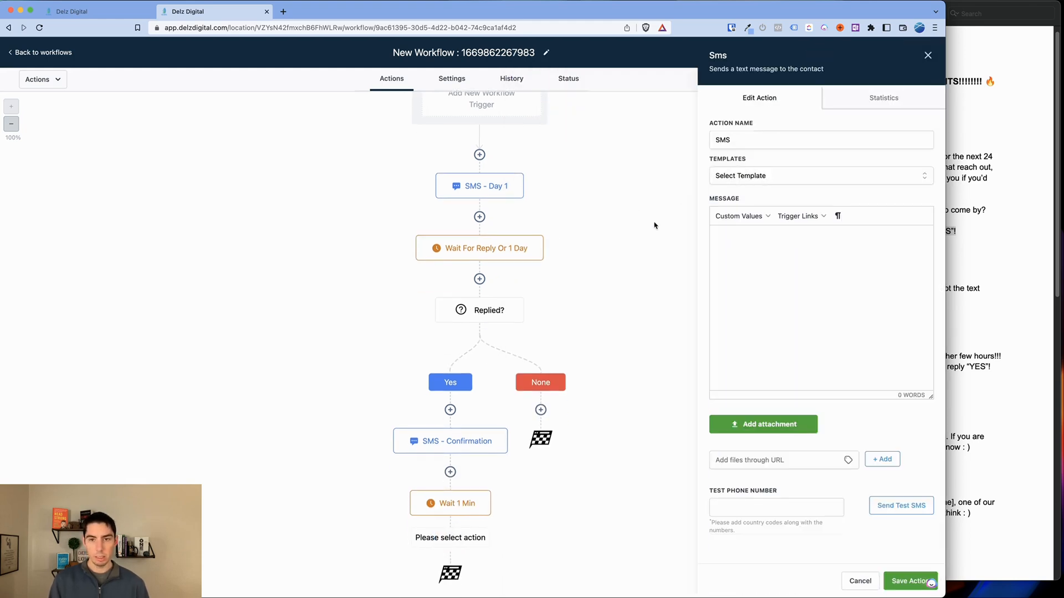
left_click(729, 140)
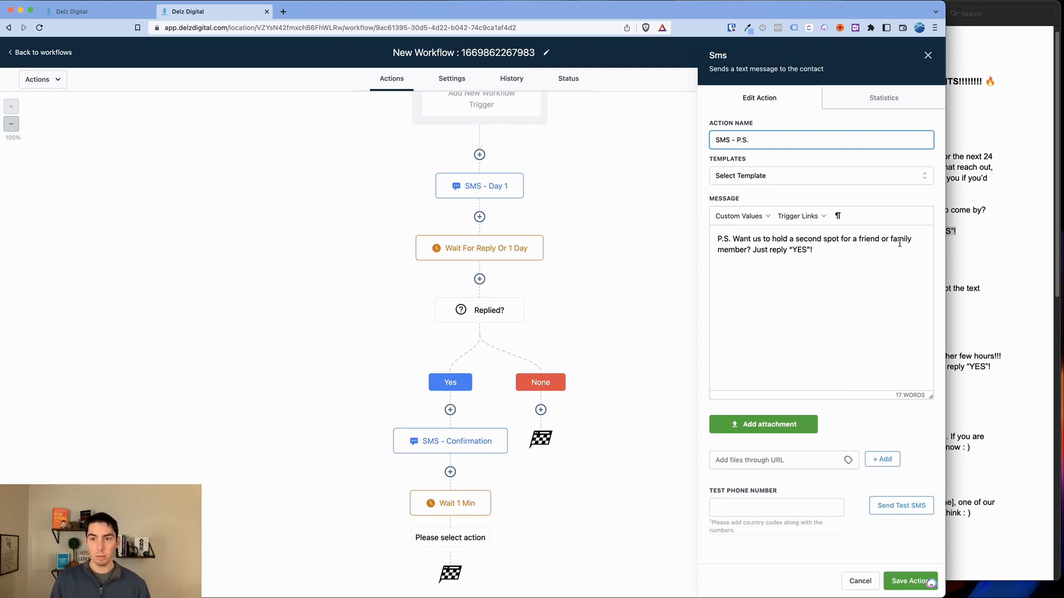
left_click(909, 581)
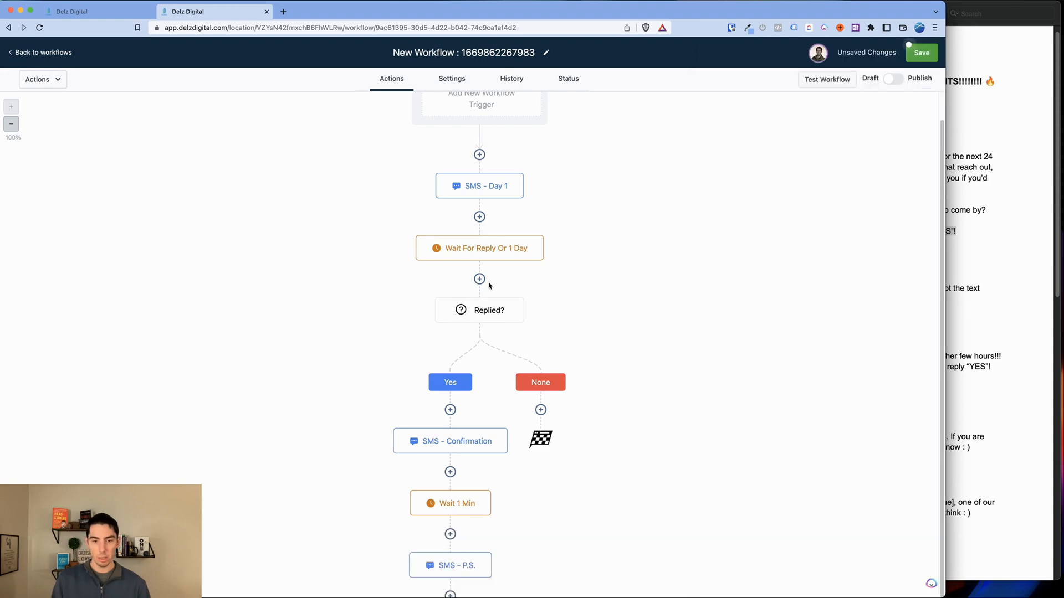
Copy only the Wait For Reply Or 1 Day action and place the copy after SMS - P.S
scroll(527, 298, "down", 1)
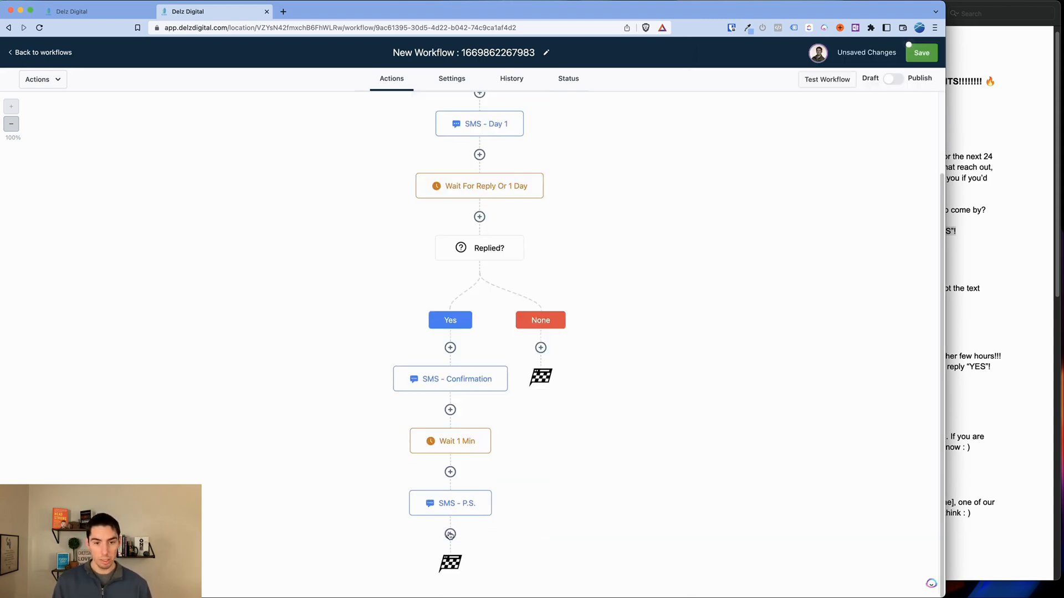
left_click(543, 175)
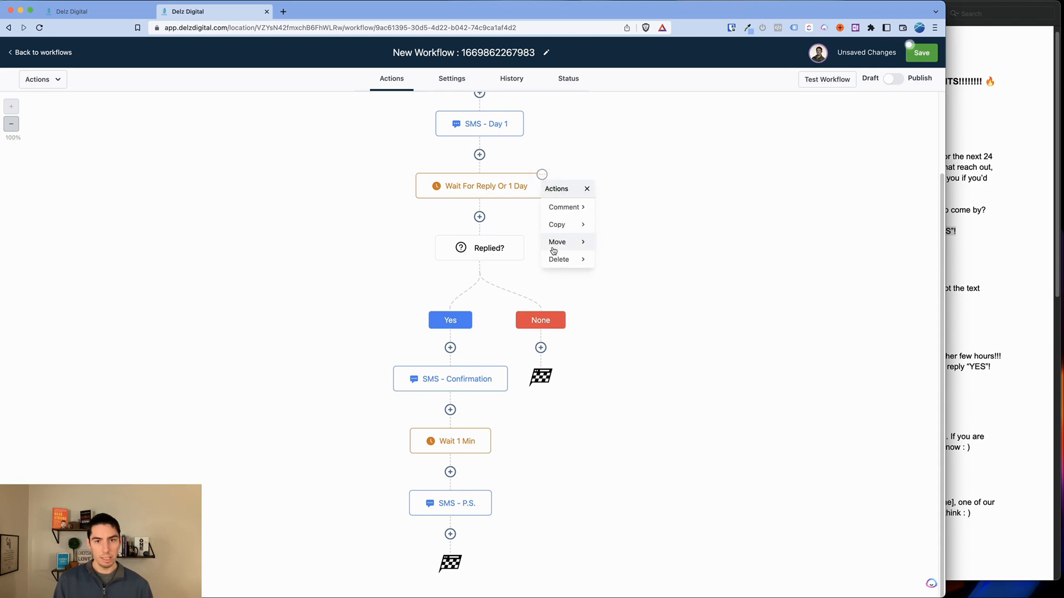
mouse_move(565, 225)
left_click(621, 207)
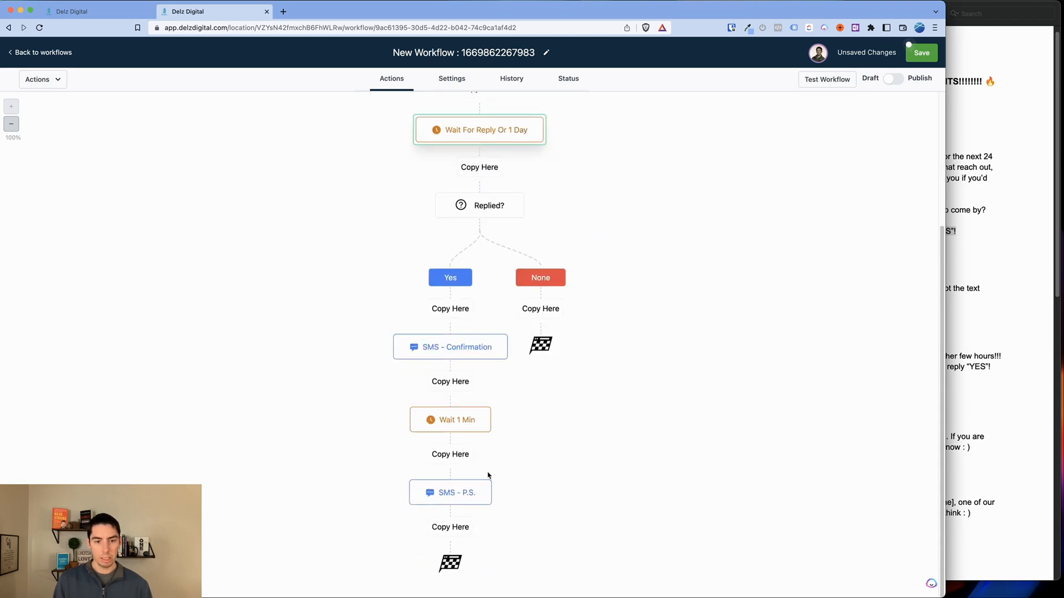
left_click(449, 527)
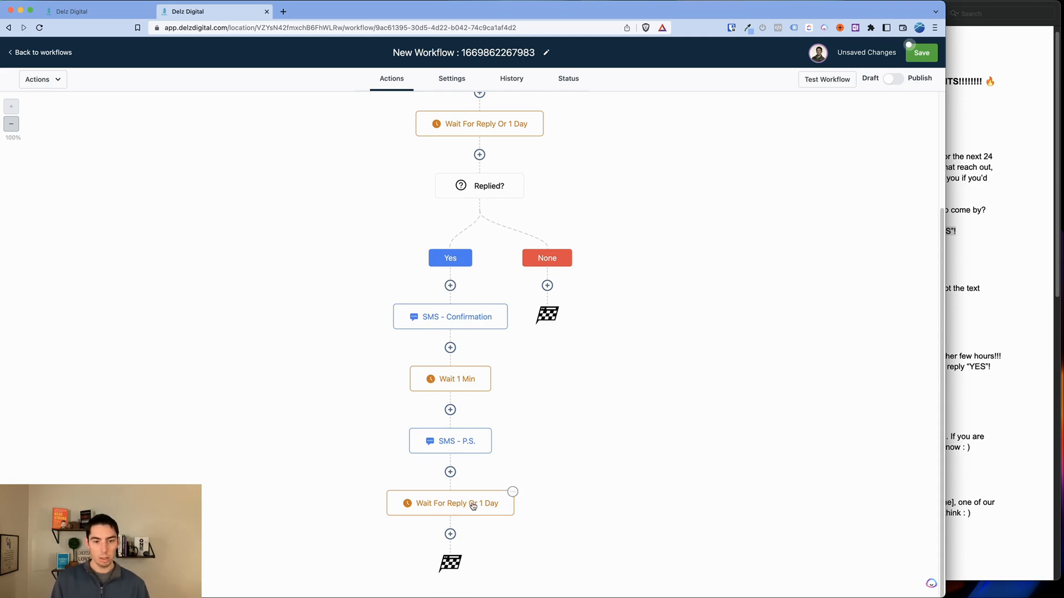
Copy the Replied? condition on its own and place the copy below the second reply wait in the Yes branch
left_click(523, 174)
left_click(530, 224)
left_click(601, 208)
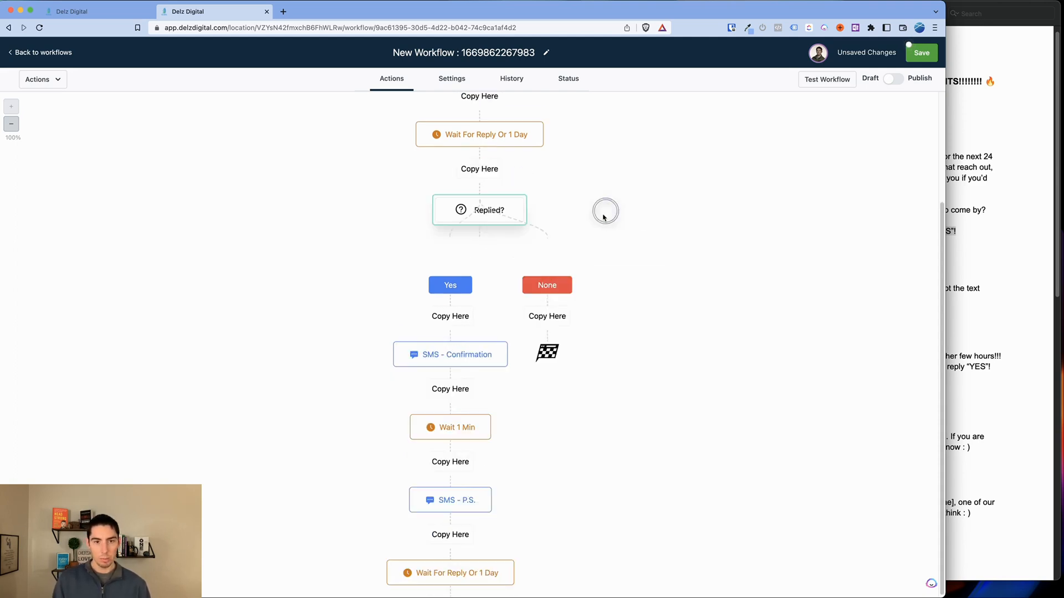
scroll(496, 444, "down", 3)
left_click(445, 528)
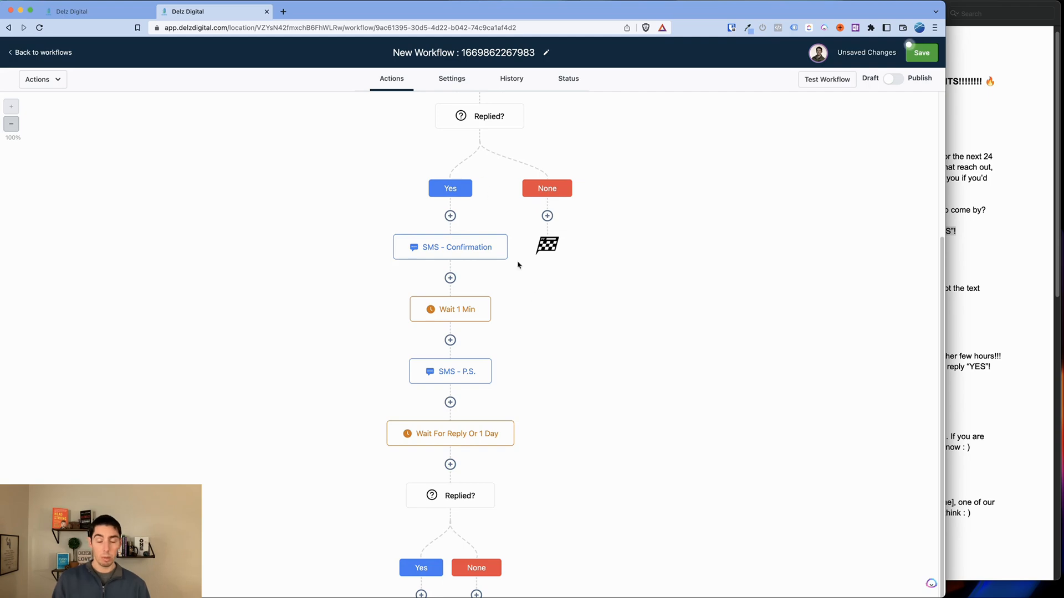
Check the copied Replied? condition's Yes rules against the P.S. text in the campaign PDF
scroll(536, 470, "down", 2)
left_click(1013, 360)
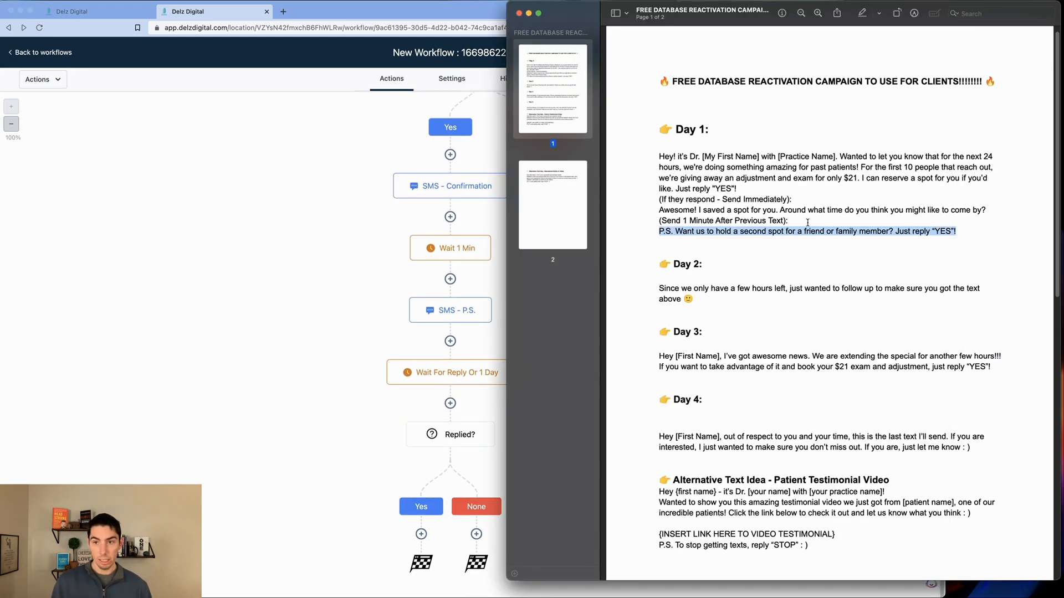
left_click(490, 451)
left_click(459, 436)
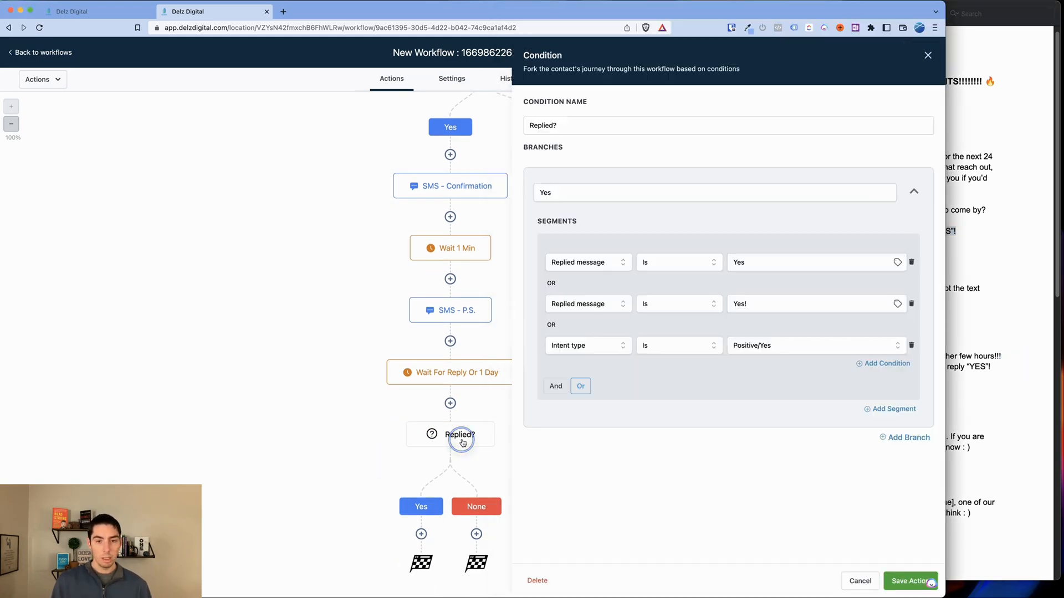
left_click(860, 580)
Rename the wait following SMS - P.S. as "Wait for reply or 30 min", consulting the P.S. text in the PDF
left_click(453, 376)
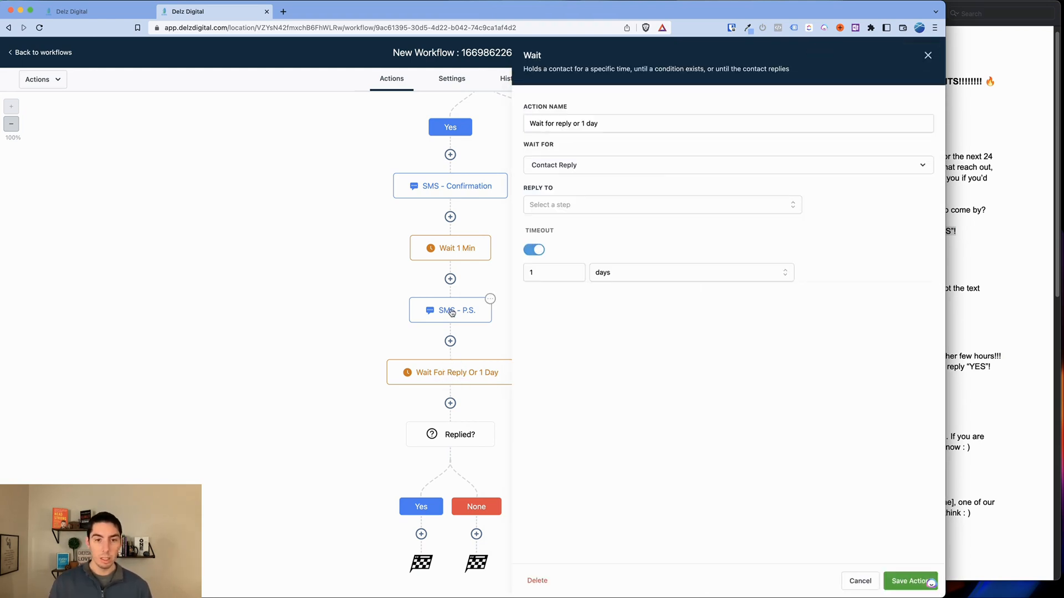
key("super+Tab")
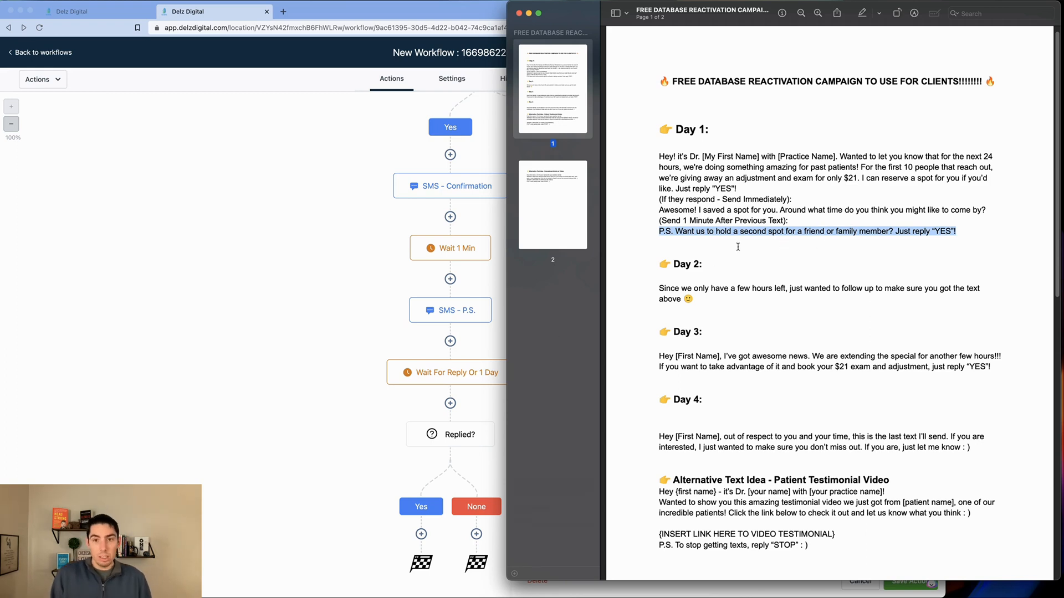
left_click(419, 411)
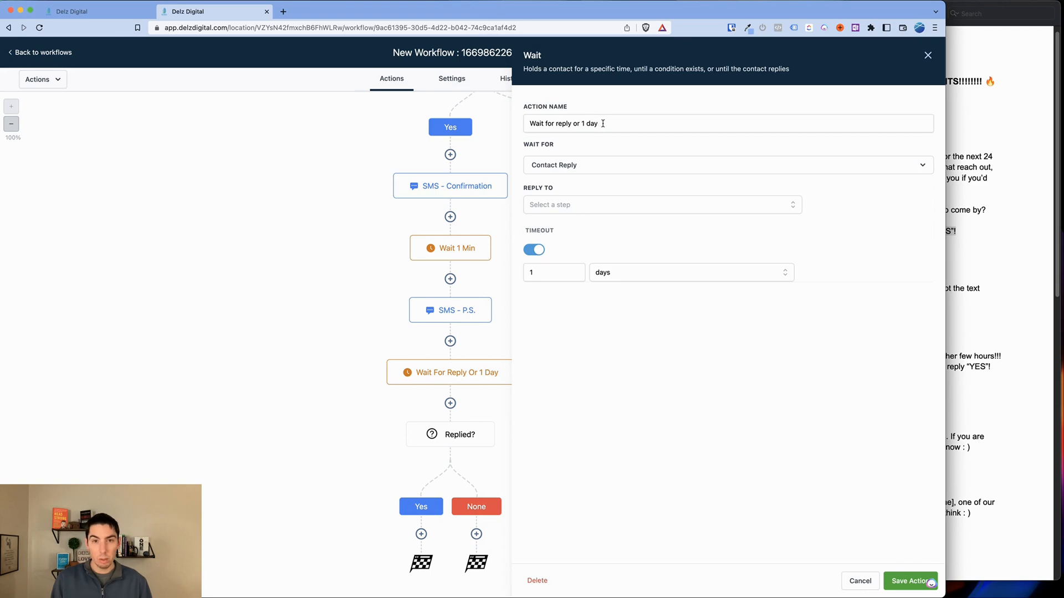
left_click_drag(603, 123, 582, 124)
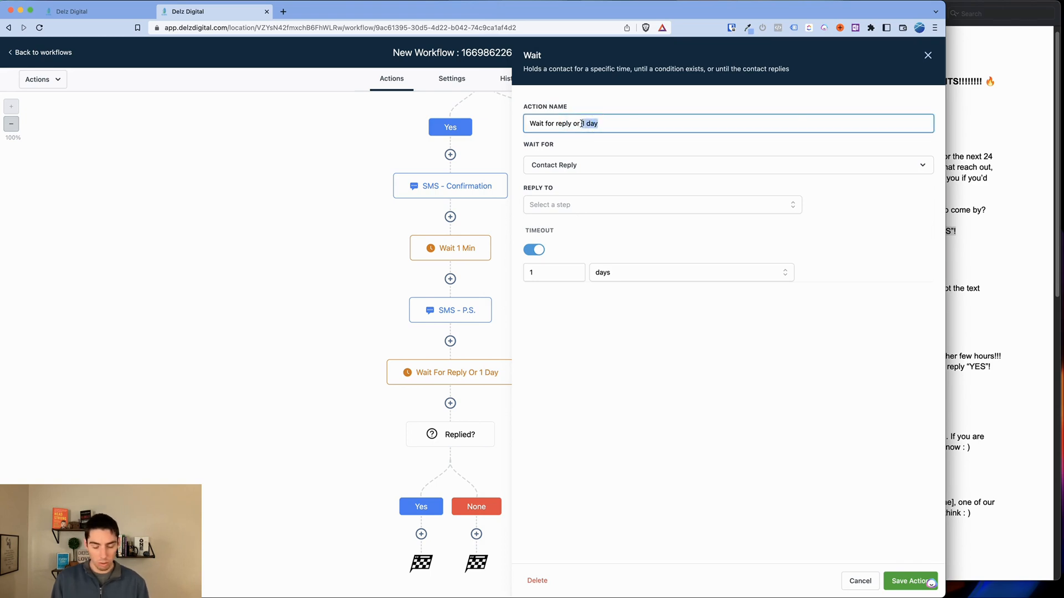
type("30 min")
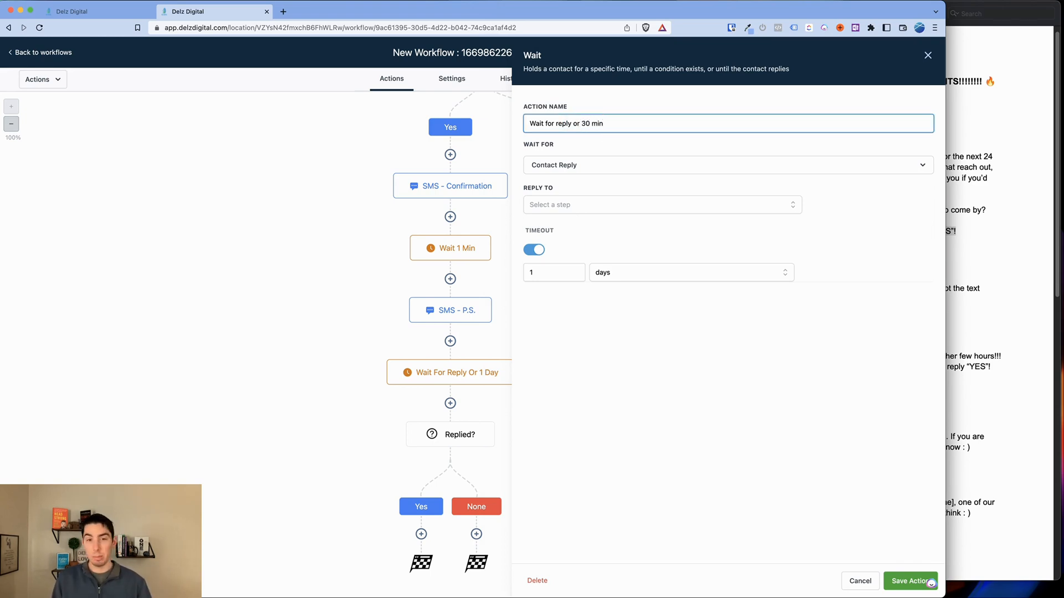
Make the wait respond to a reply to SMS - P.S. with a timeout of 30 minutes, and save it
left_click(570, 205)
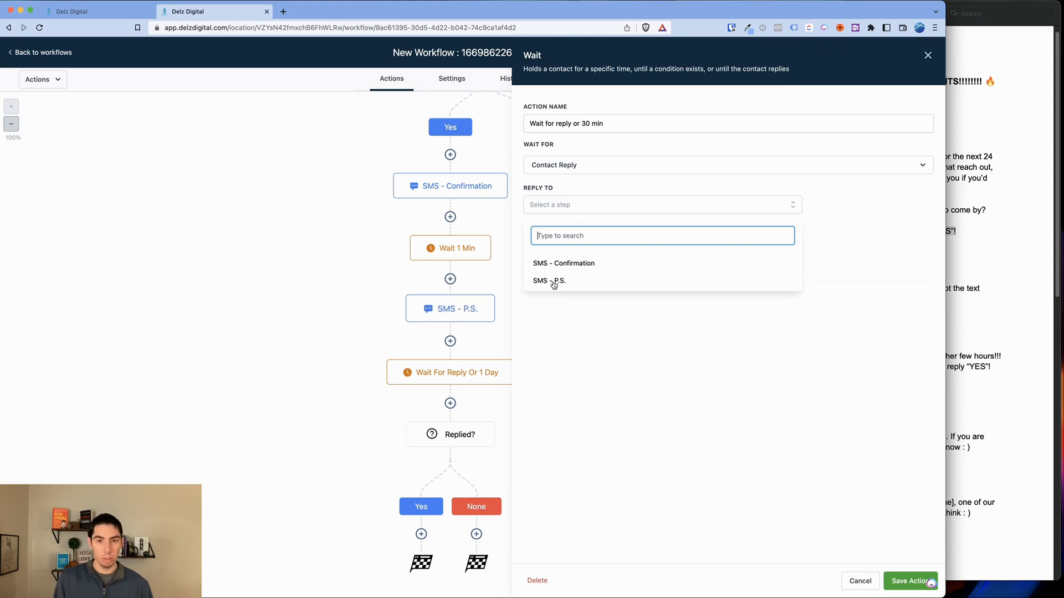
left_click(553, 285)
left_click(581, 358)
left_click(560, 278)
key("BackSpace")
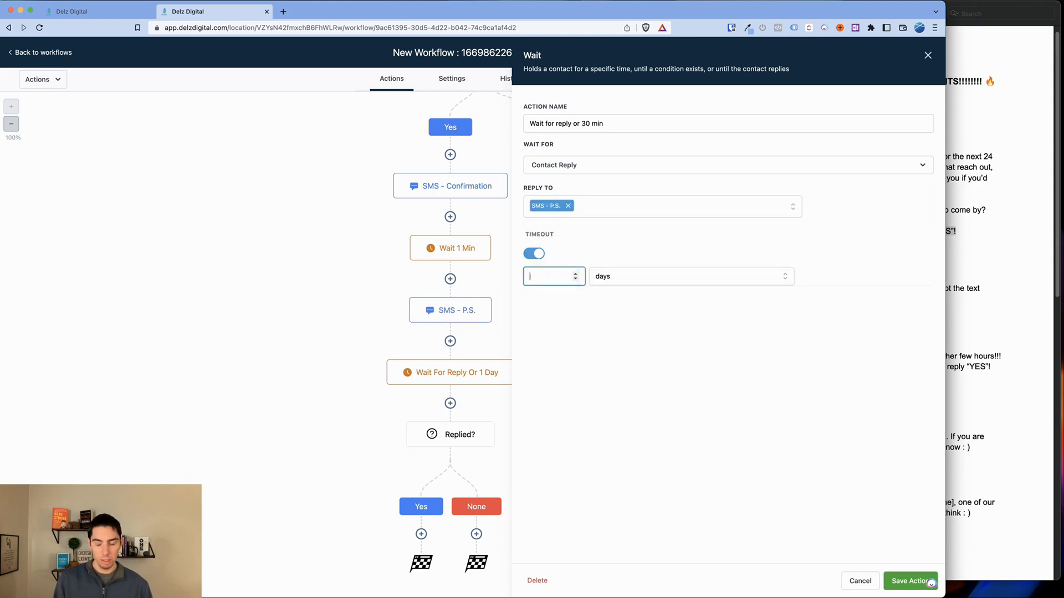
type("30")
left_click(612, 278)
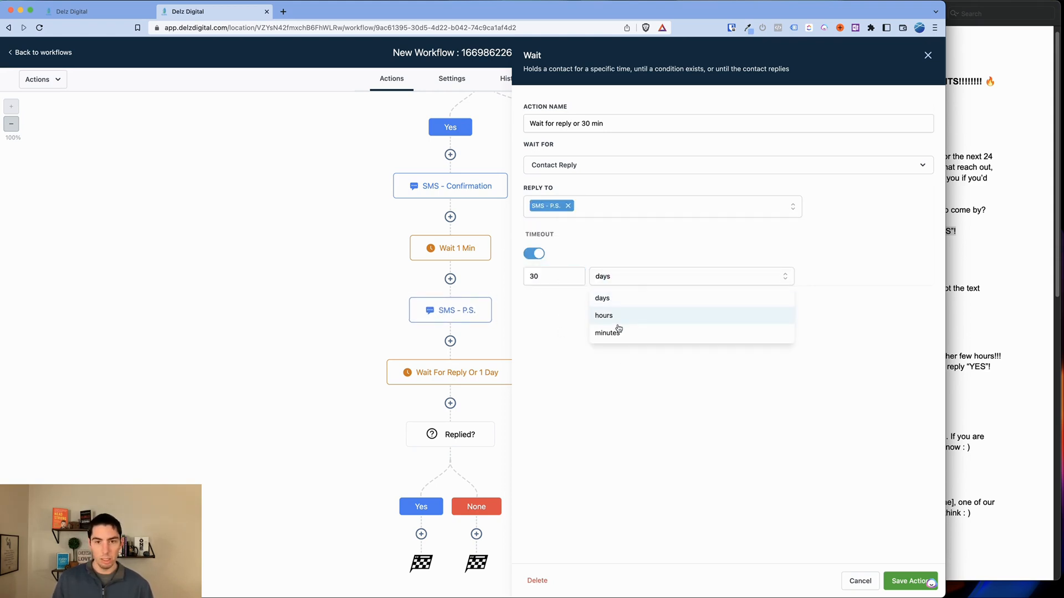
left_click(614, 330)
left_click(898, 582)
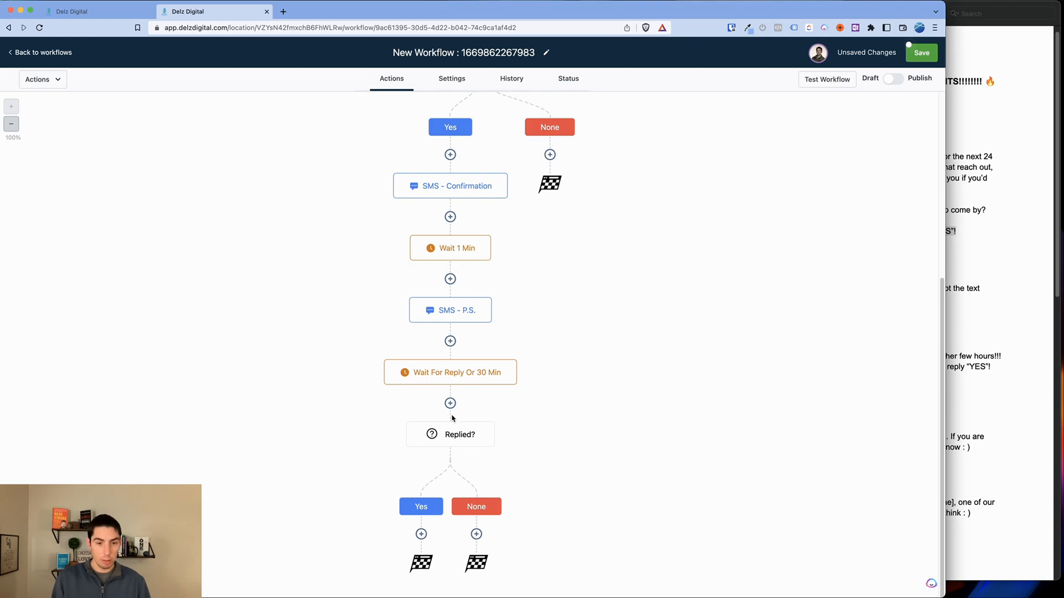
Add an internal notification action named "SMS Notification" to the Yes branch of the lower Replied? condition
left_click(420, 533)
scroll(765, 408, "down", 6)
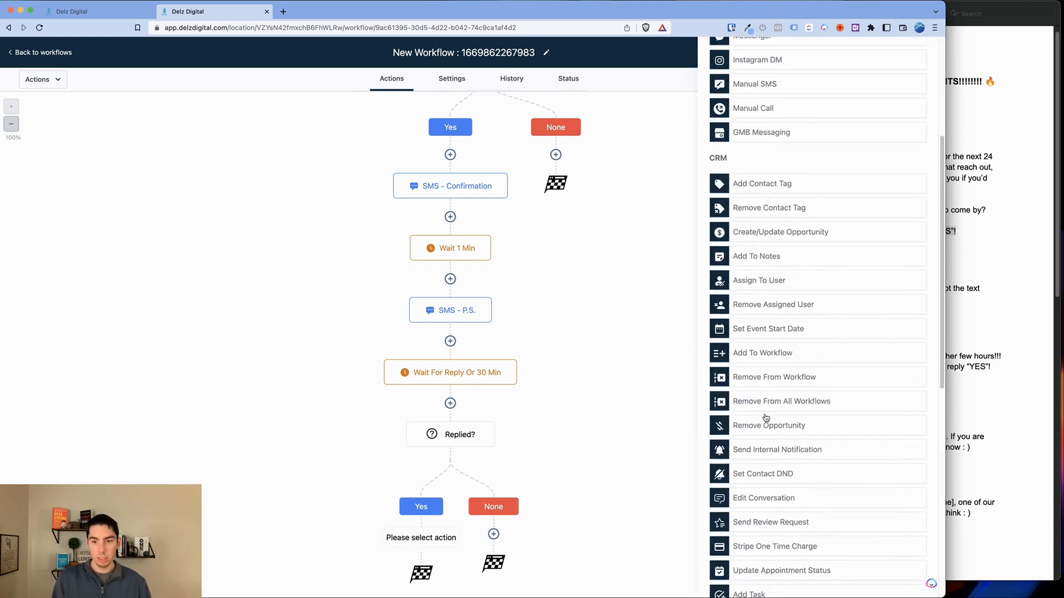
scroll(756, 249, "up", 3)
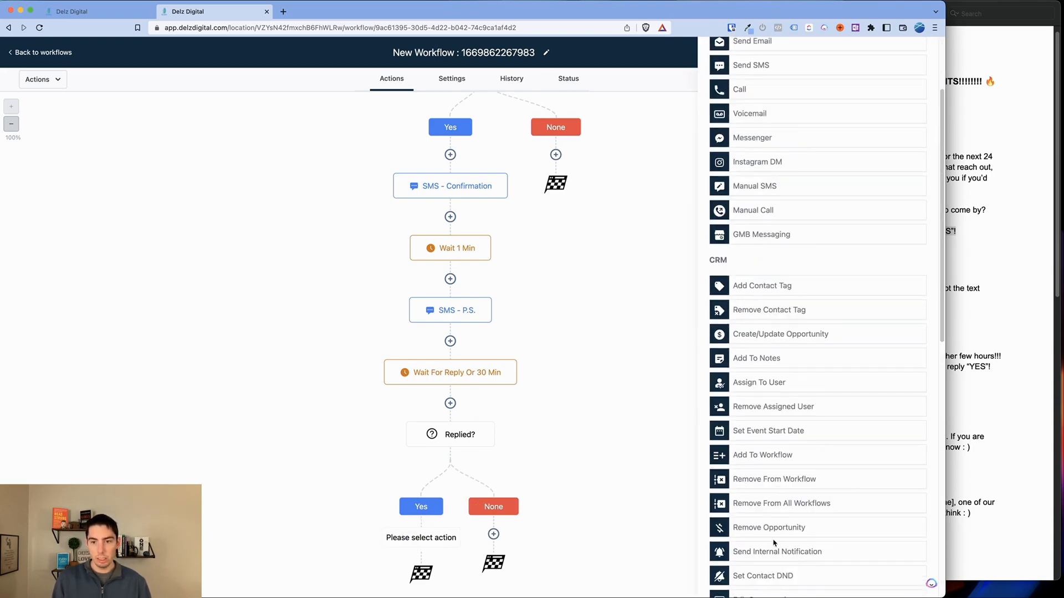
scroll(776, 525, "down", 3)
left_click(778, 481)
double_click(729, 124)
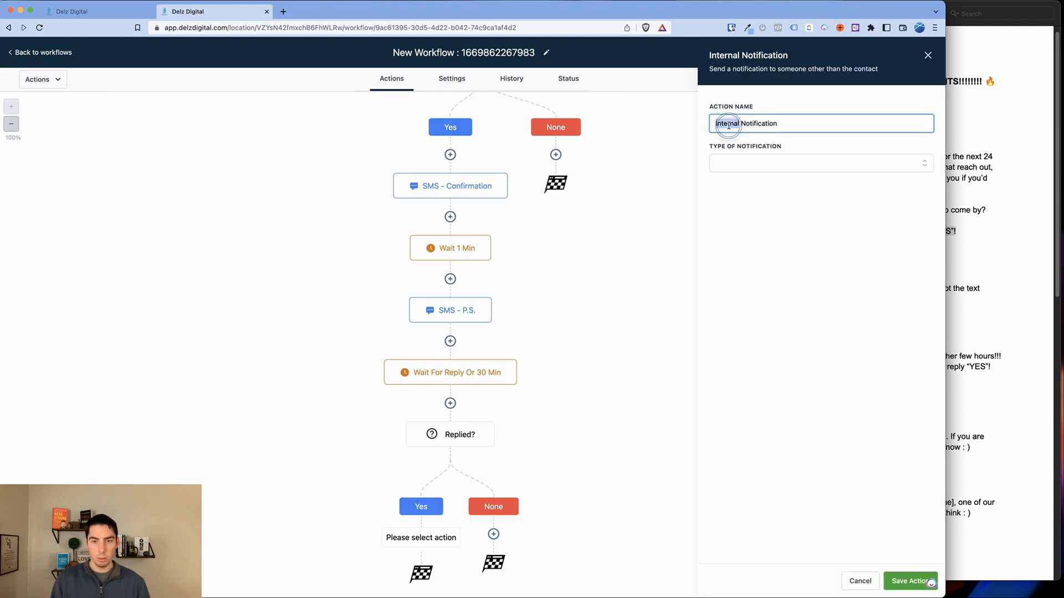
type("SMS")
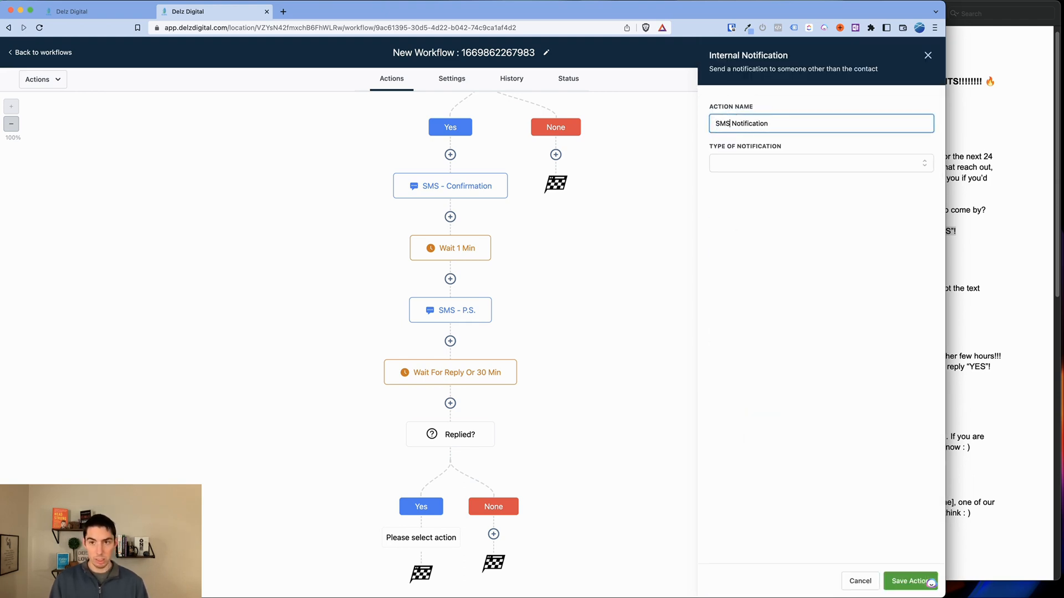
Set the Yes branch notification's type to SMS and its recipients to All Users
left_click(749, 164)
left_click(727, 224)
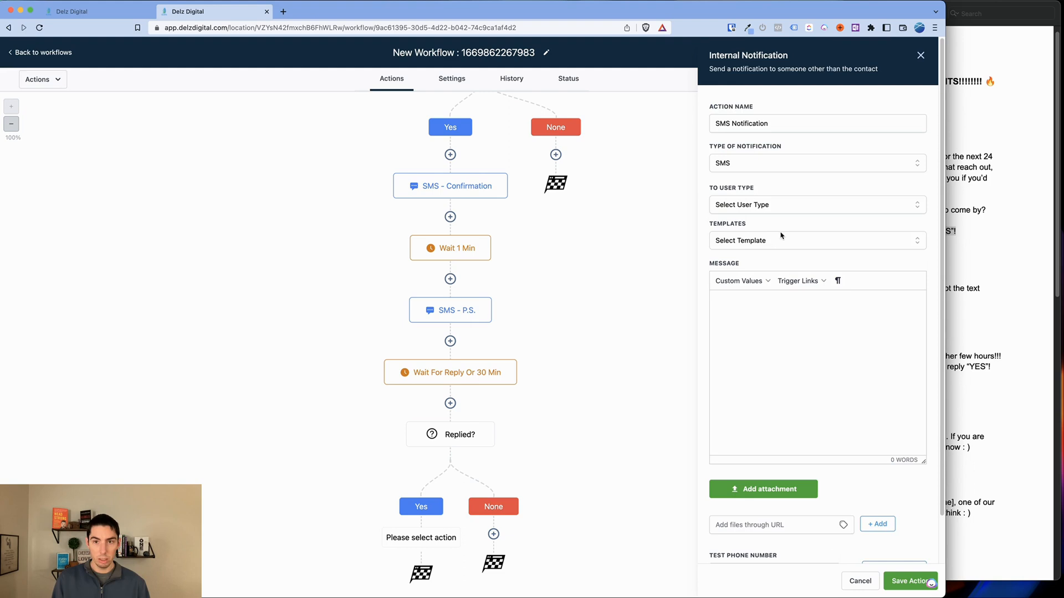
left_click(745, 207)
left_click(730, 233)
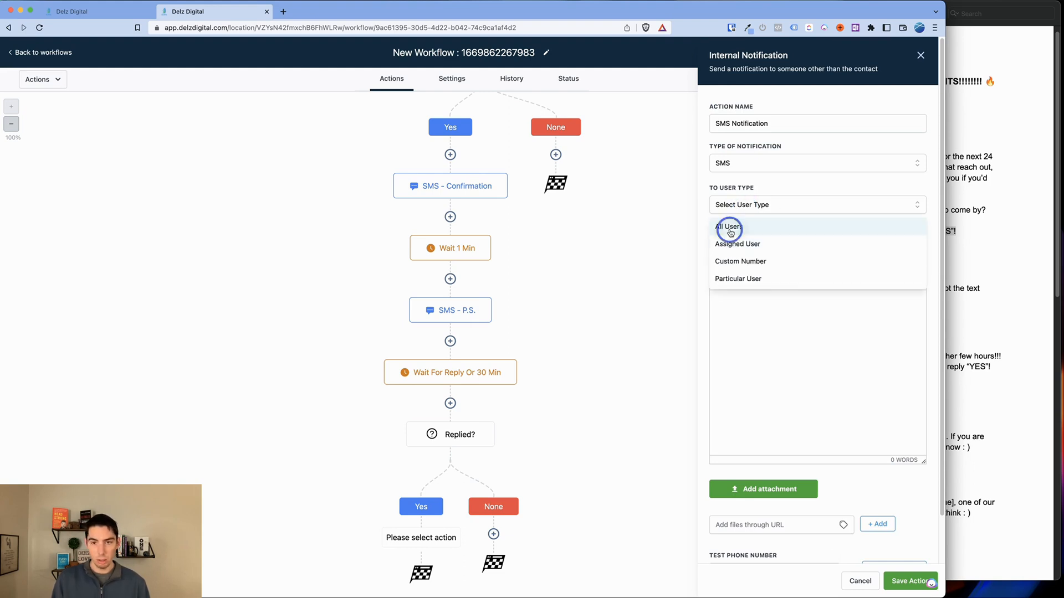
Write the notification message "{{contact.name}} replied {{message.body}} to adding a family member." using custom values, and save the action
left_click(739, 281)
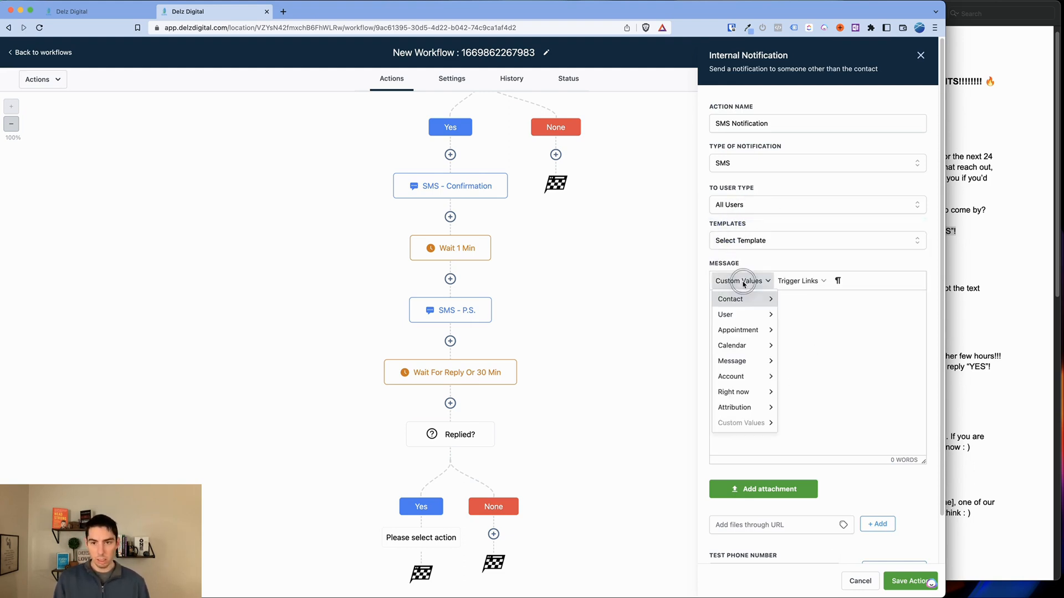
mouse_move(731, 299)
left_click(798, 301)
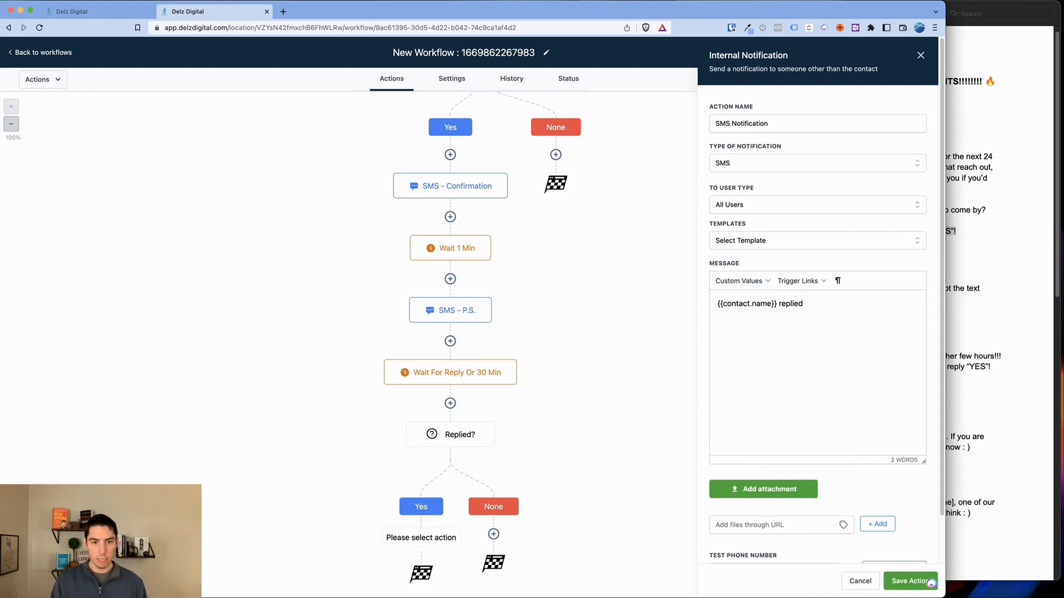
left_click(740, 281)
mouse_move(732, 366)
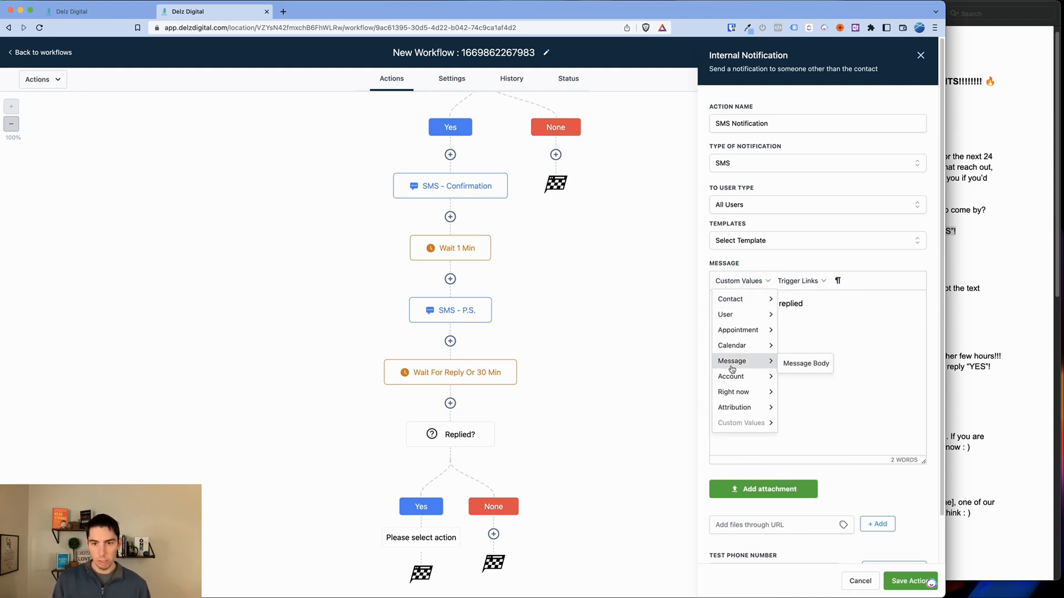
left_click(801, 364)
type("to adding a family member.")
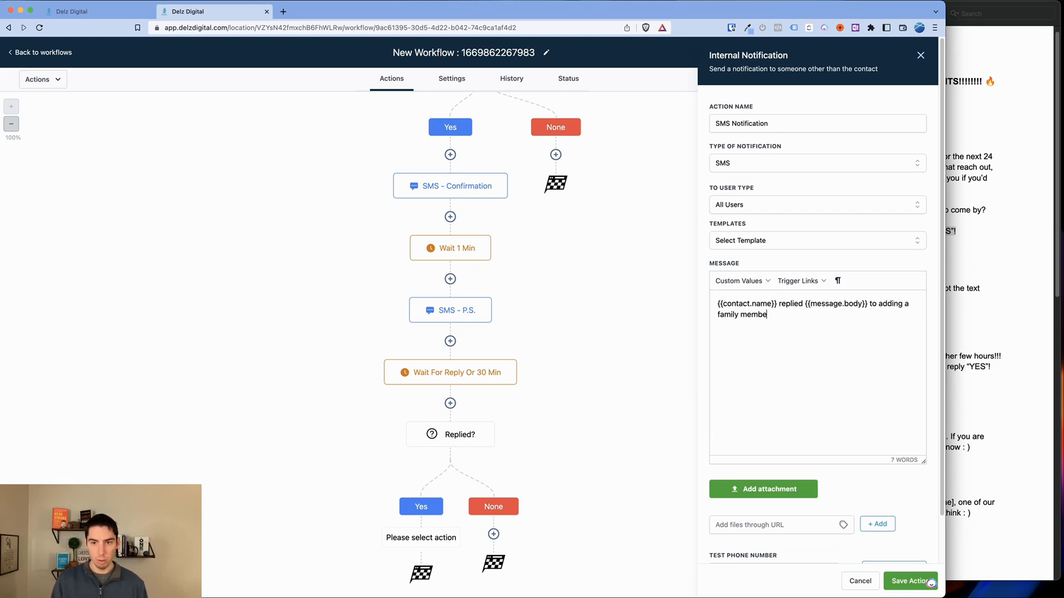
left_click(908, 581)
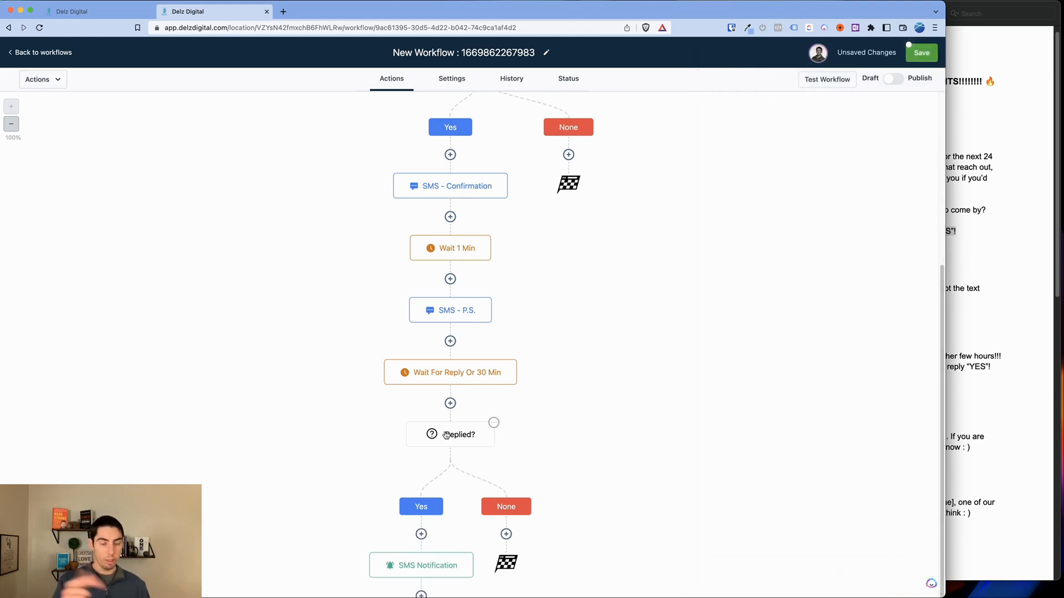
Copy the SMS Notification action into the None branch of the lower Replied? condition
scroll(446, 421, "down", 1)
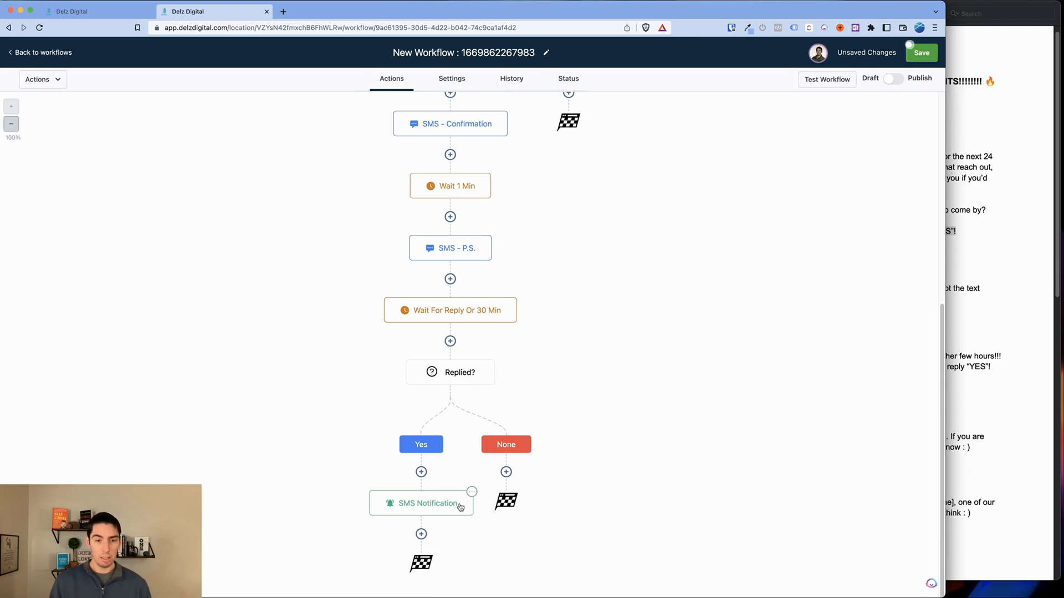
left_click(471, 492)
left_click(489, 543)
left_click(548, 523)
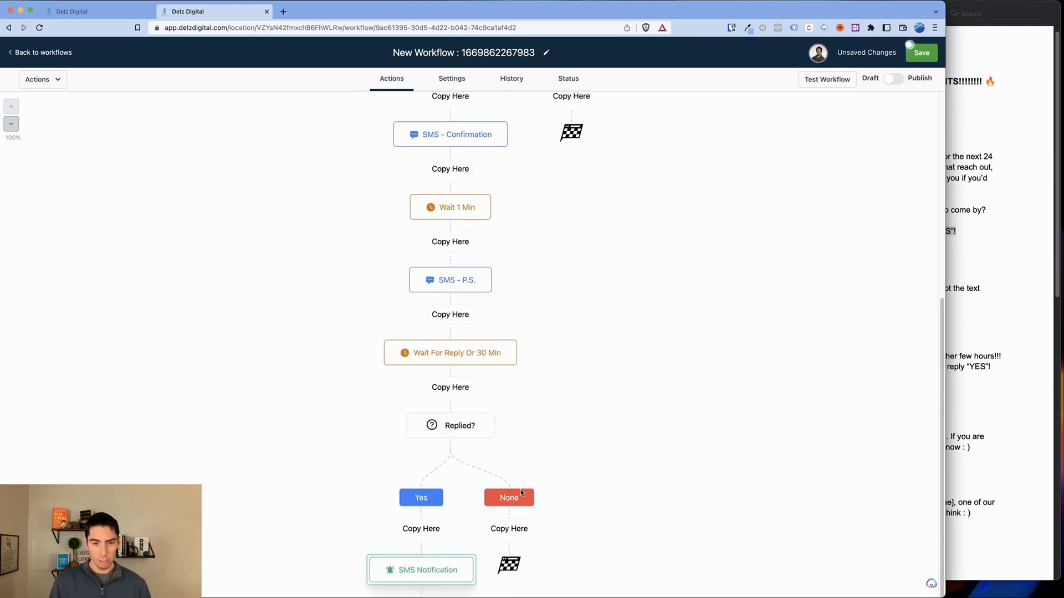
left_click(509, 529)
Insert "didn't reply or" before "replied" in the None branch notification's message and save the action
left_click(552, 499)
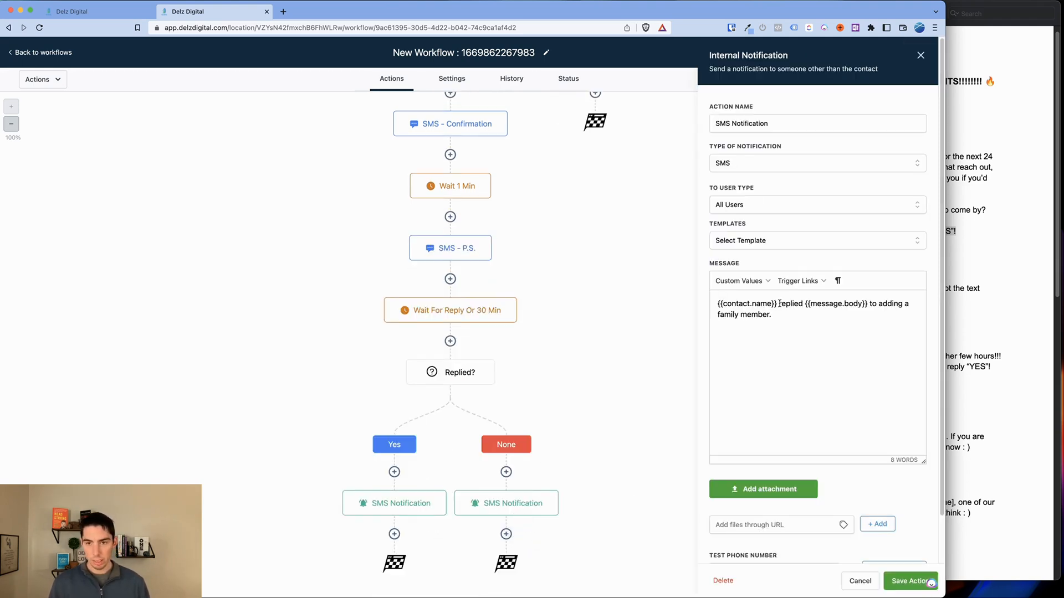
left_click(771, 304)
type("didn't reply or")
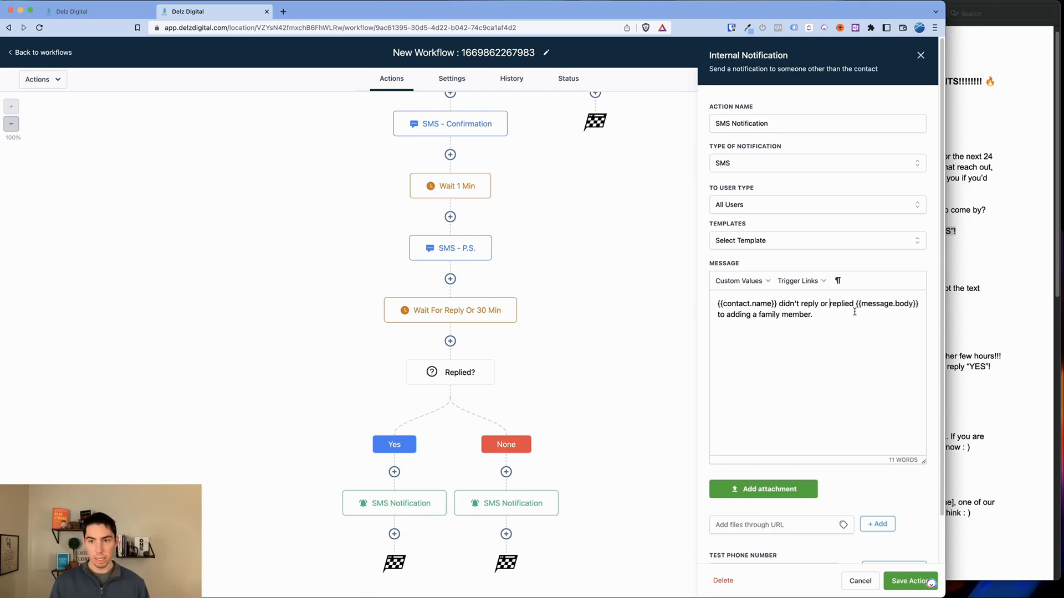
left_click(896, 585)
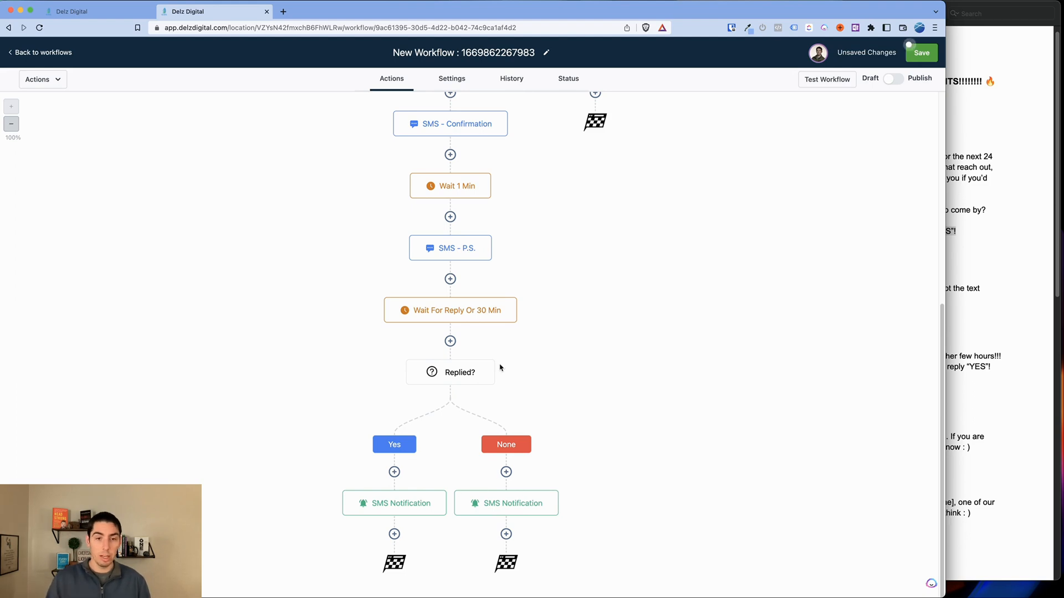
Add a second branch named "Other Than Yes" to the Replied? condition following the one-day reply wait
scroll(500, 367, "up", 6)
scroll(413, 484, "down", 6)
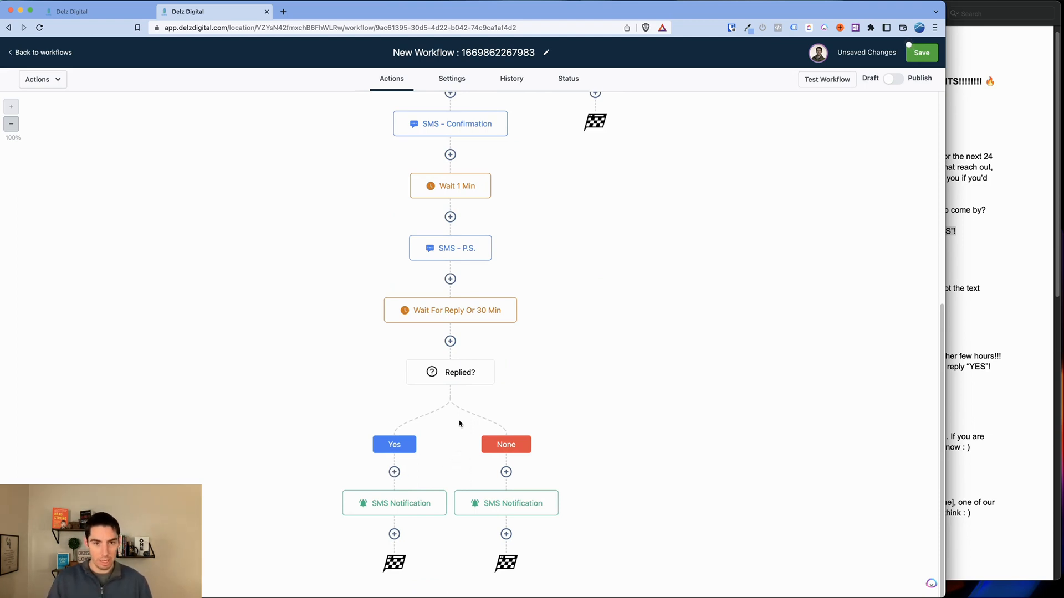
scroll(459, 424, "up", 5)
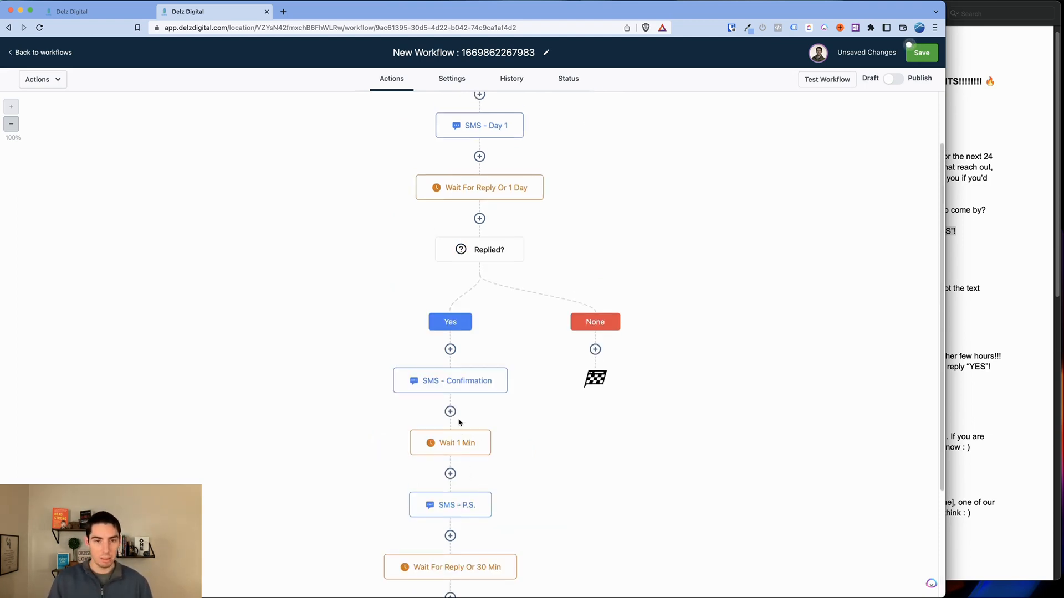
left_click(493, 251)
left_click(907, 439)
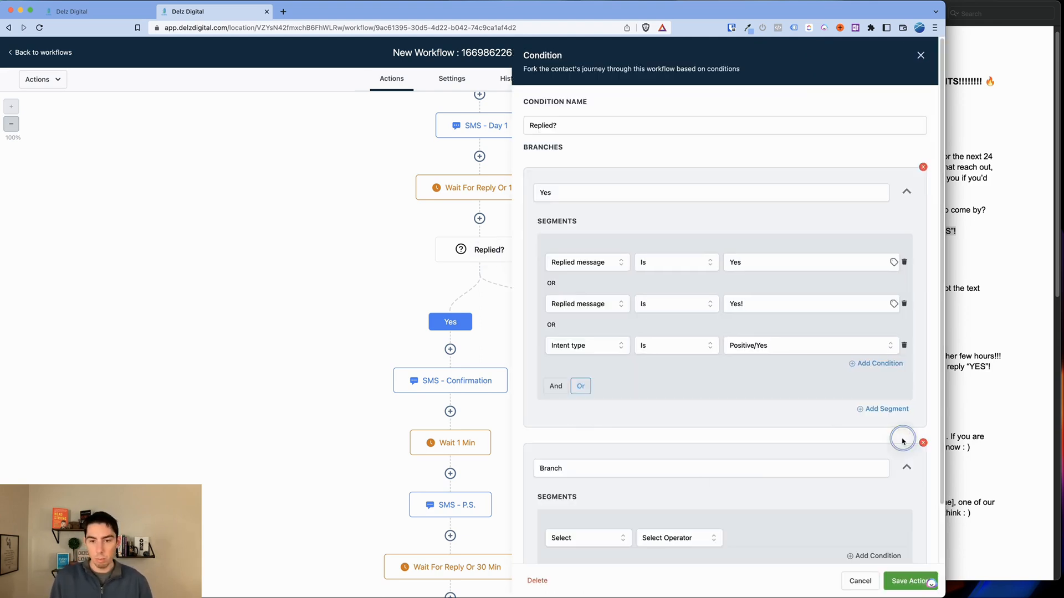
double_click(548, 468)
type("Other Than Yes")
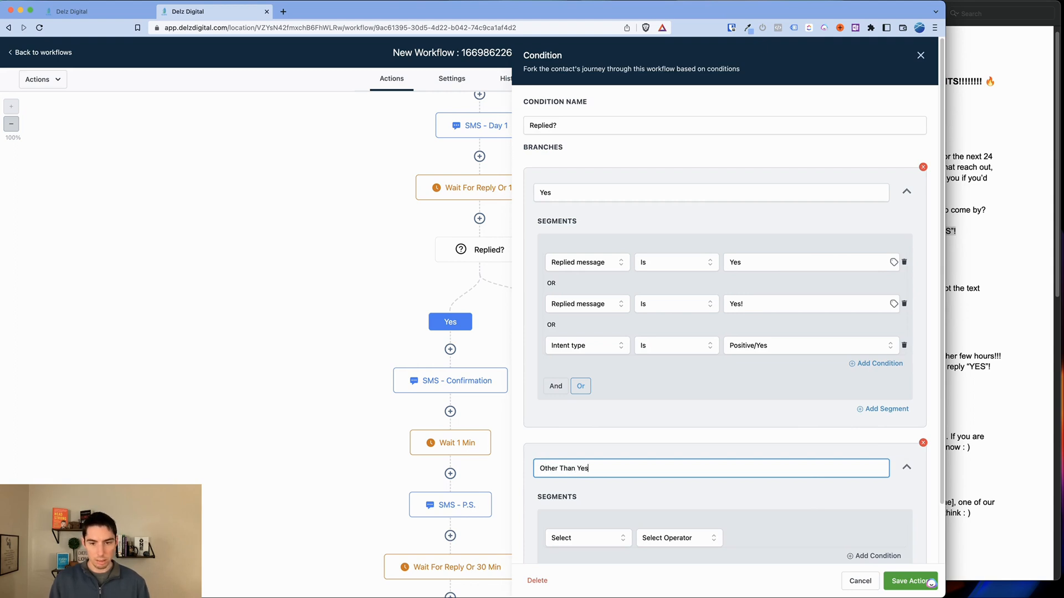
Set the Other Than Yes branch's rule to Intent type Is not Positive/Yes and save the condition
scroll(654, 393, "down", 2)
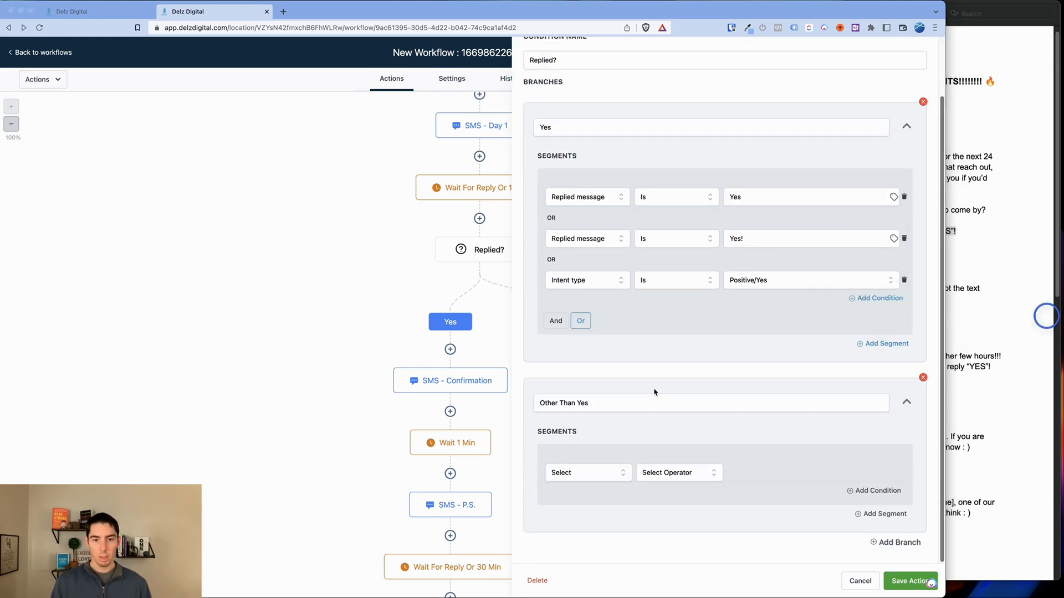
left_click(577, 476)
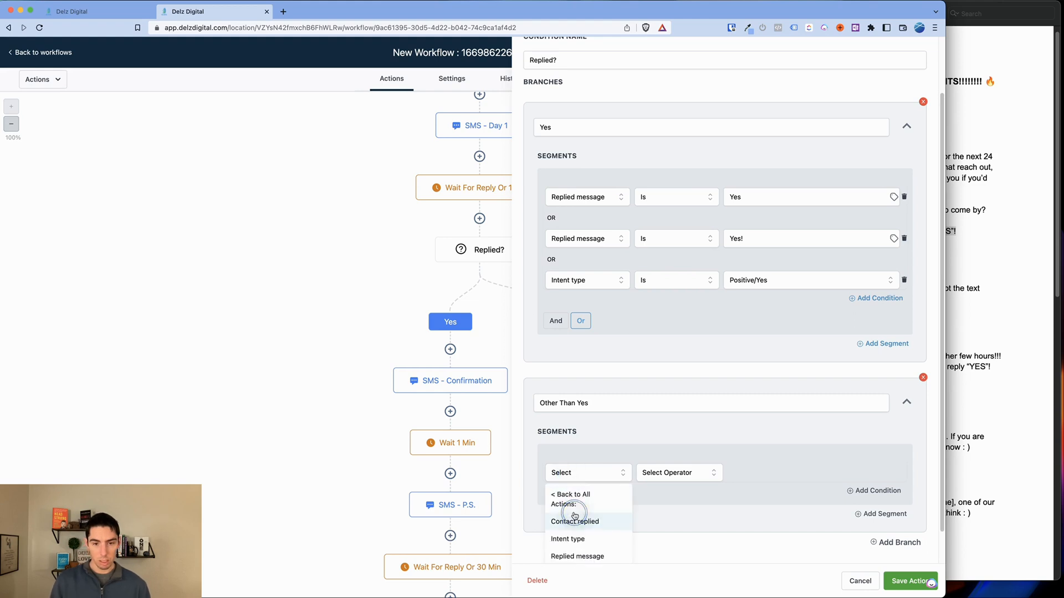
left_click(570, 538)
left_click(662, 473)
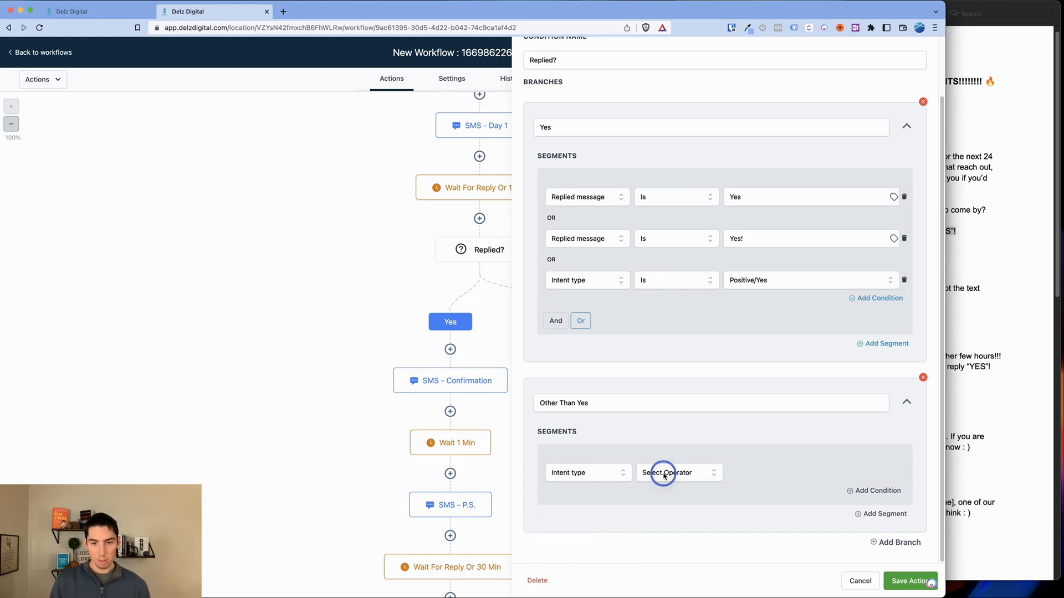
left_click(656, 509)
left_click(748, 472)
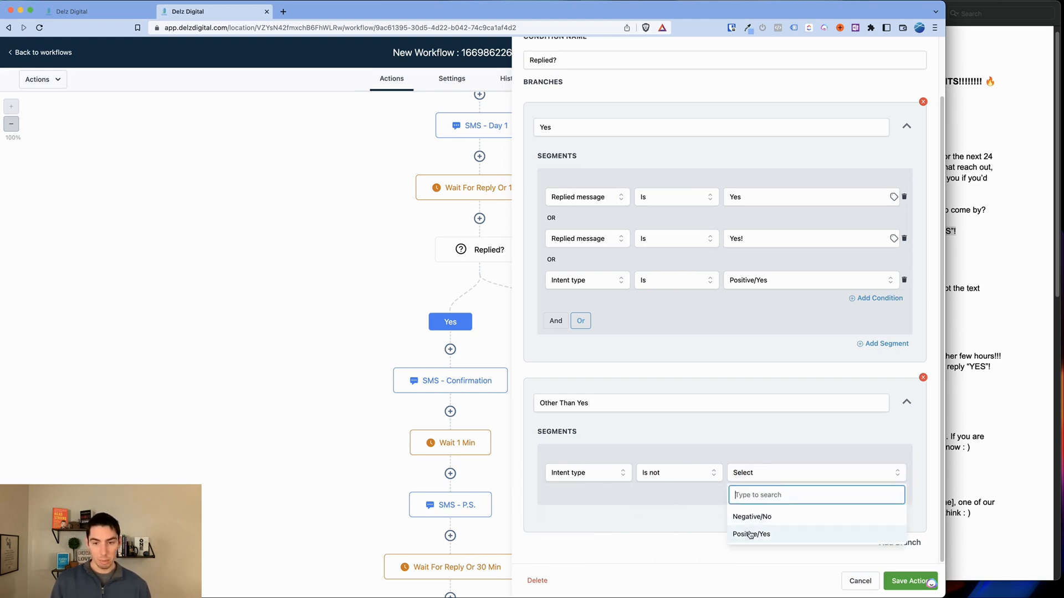
left_click(749, 533)
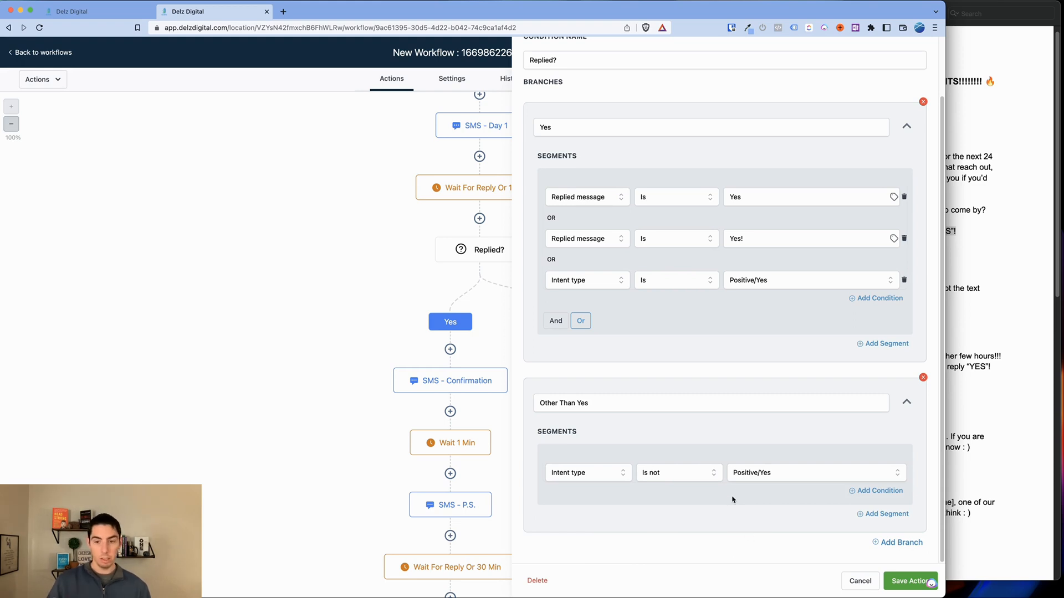
left_click(908, 580)
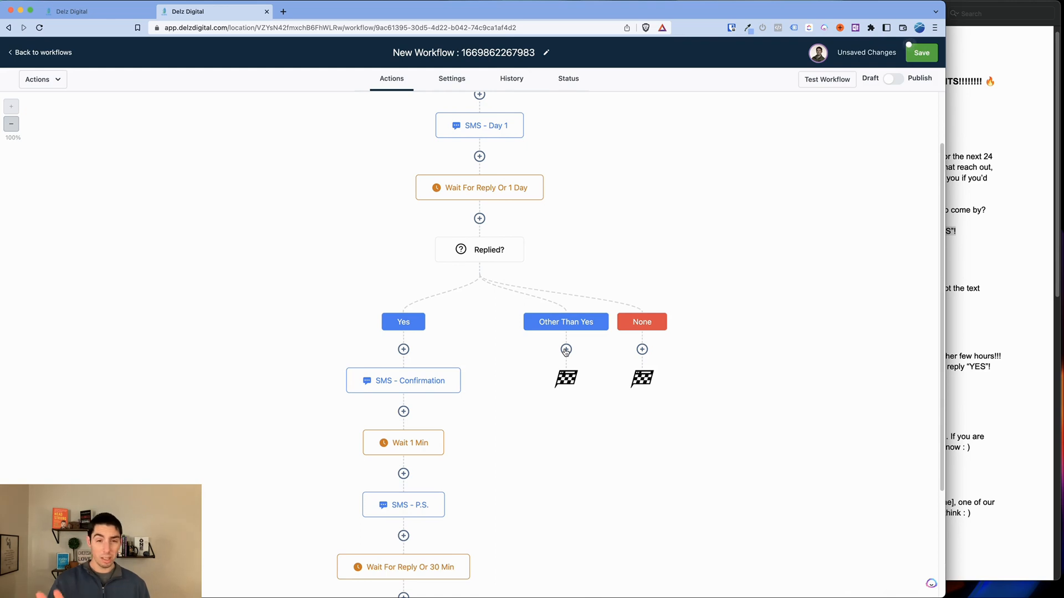
Add an internal notification action named "SMS Notification" to the Other Than Yes branch
left_click(565, 350)
scroll(757, 341, "down", 5)
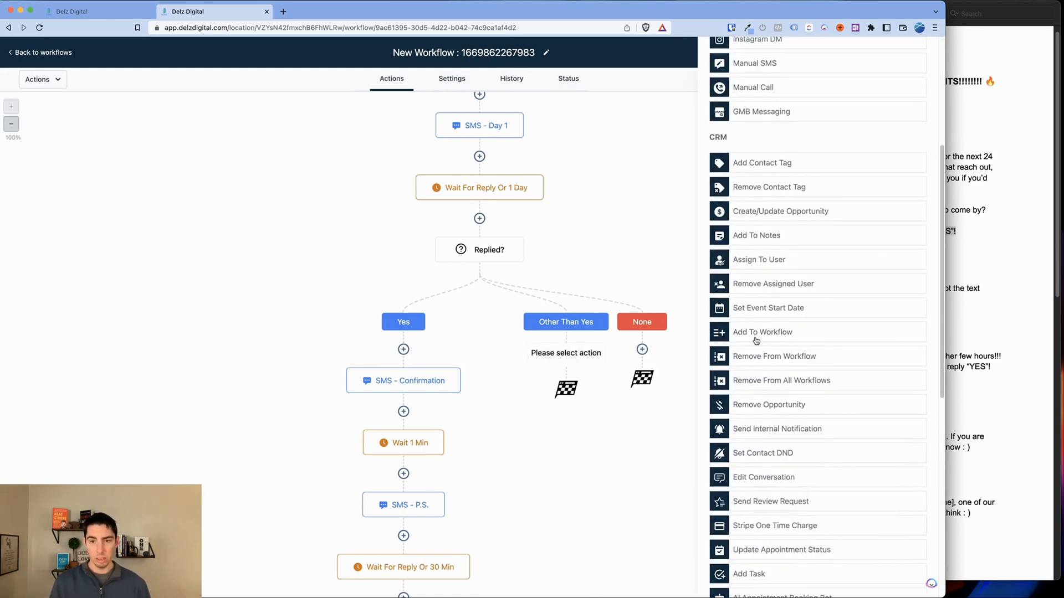
left_click(758, 433)
double_click(727, 123)
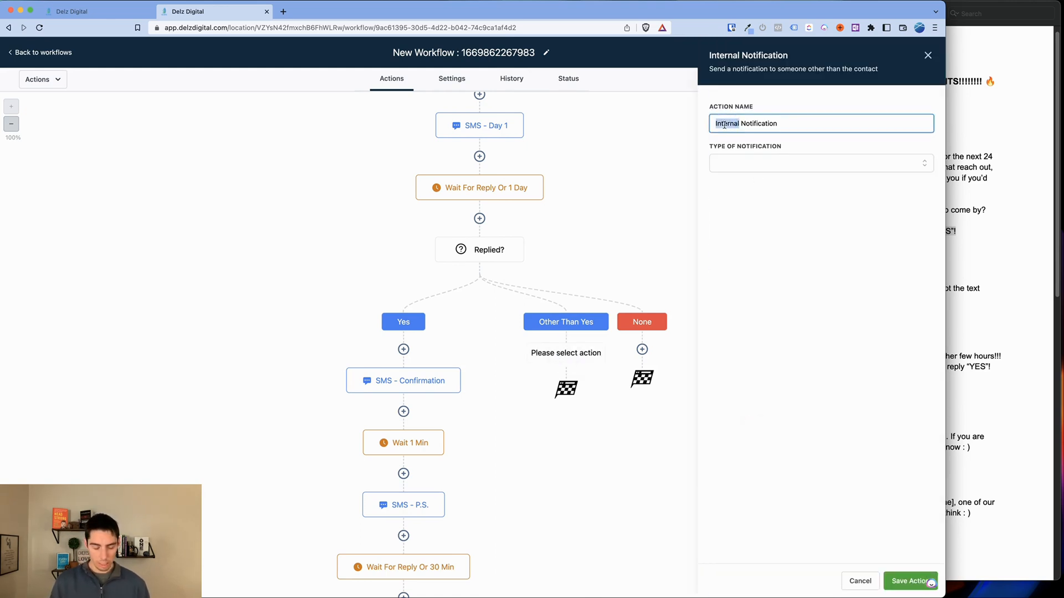
type("SMS")
Set the Other Than Yes notification's type to SMS and its recipients to All Users
left_click(740, 163)
left_click(722, 221)
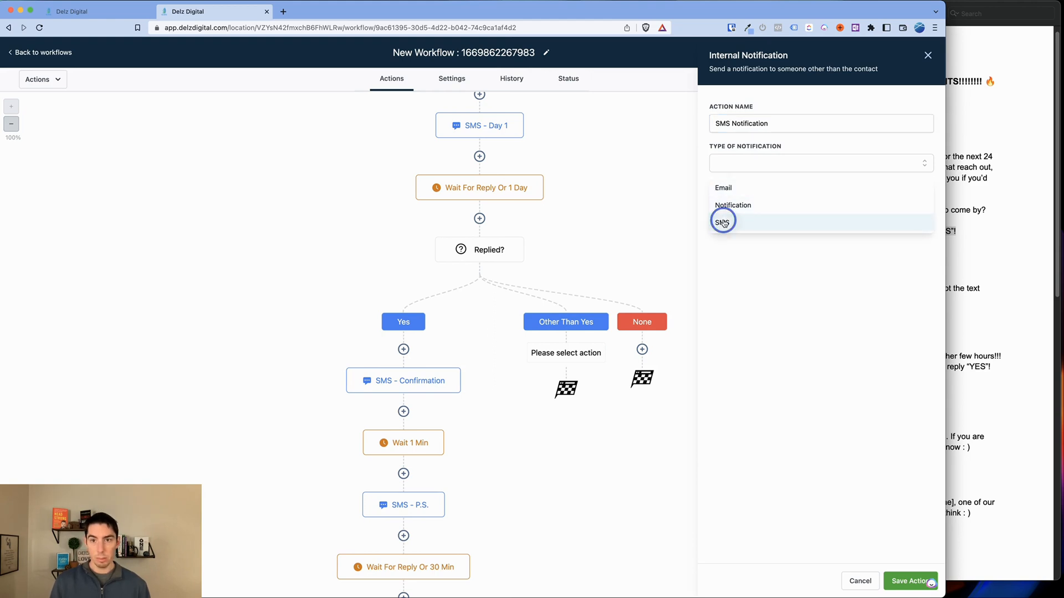
left_click(742, 205)
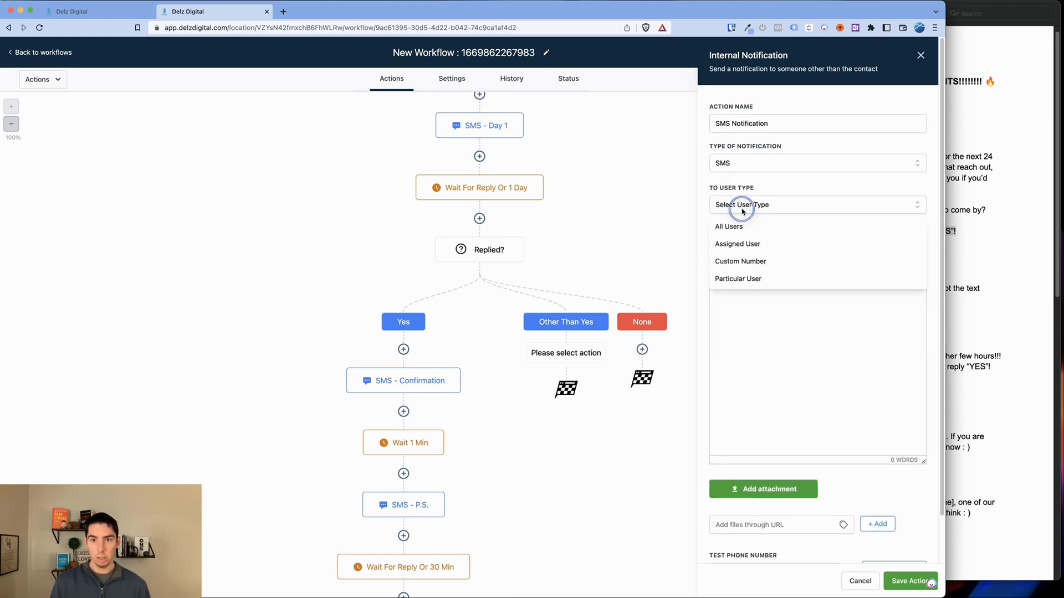
left_click(729, 227)
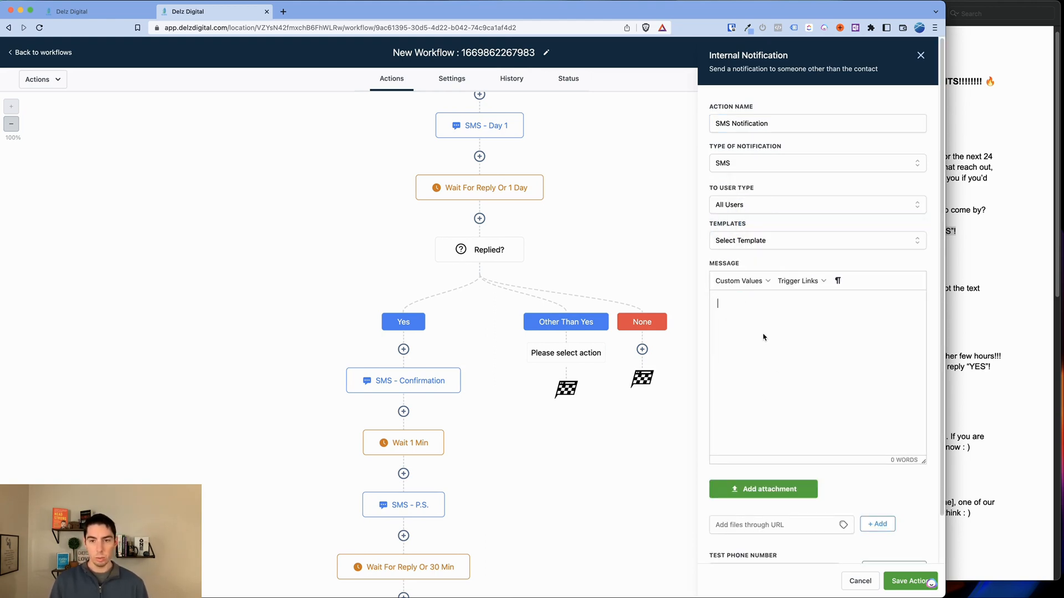
Write the message "{{contact.name}} replied with the following message: {{message.body}}" using custom values, and save the notification
left_click(742, 280)
left_click(787, 304)
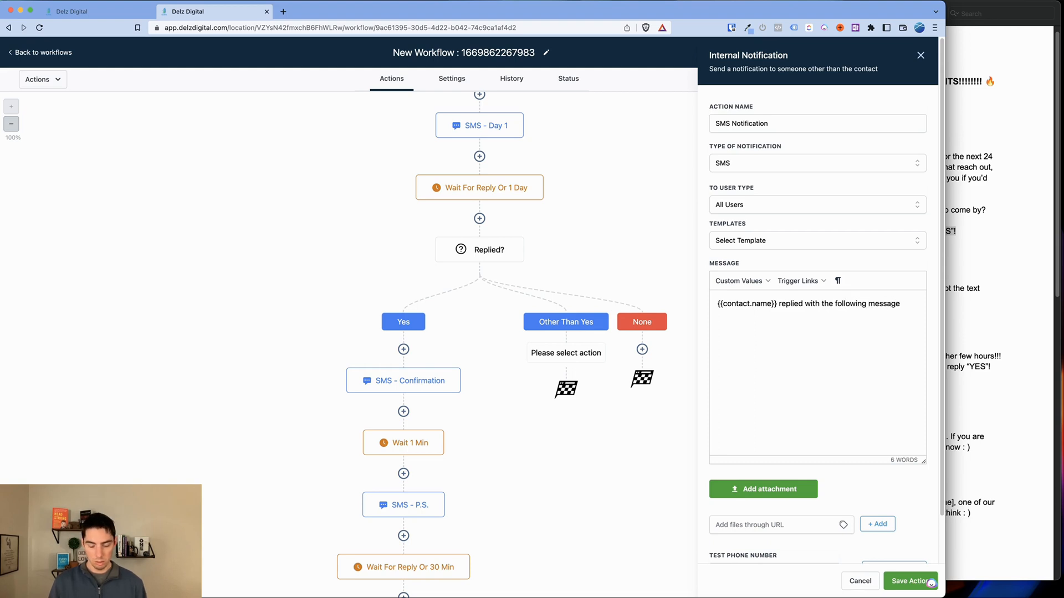
type(":")
left_click(738, 281)
mouse_move(743, 361)
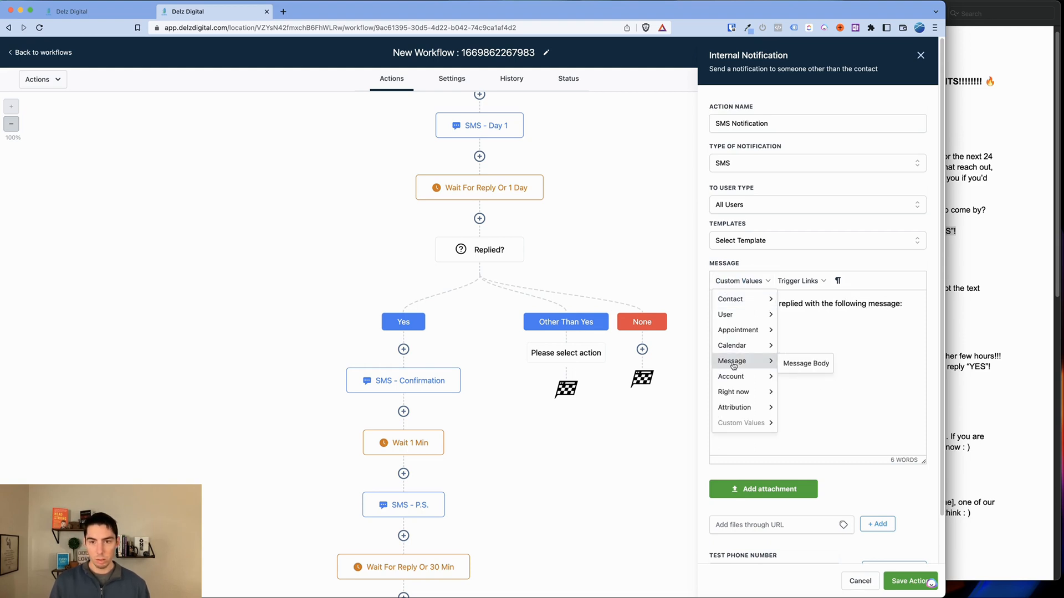
left_click(793, 364)
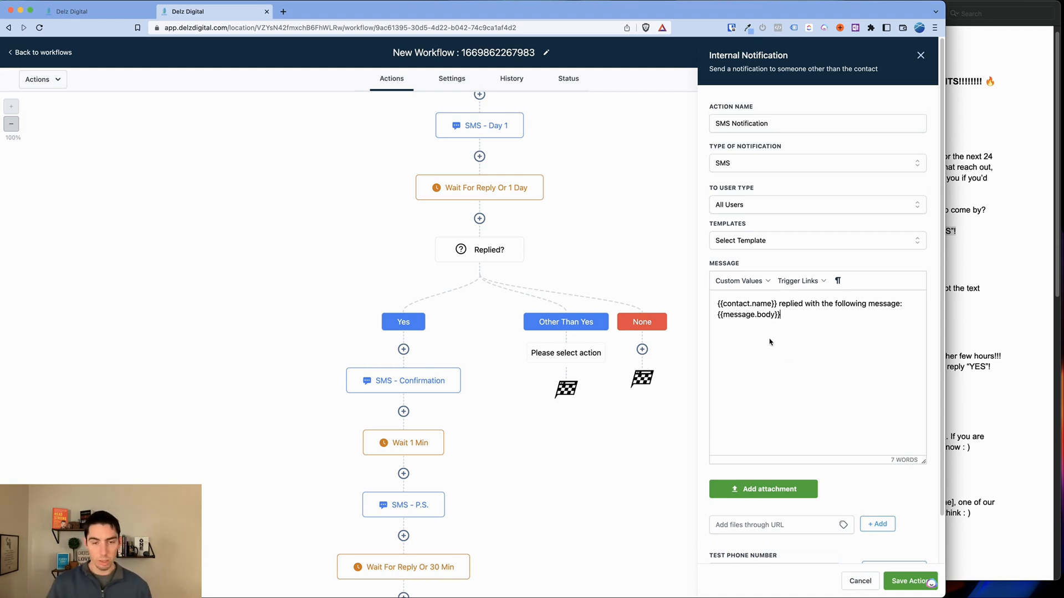
left_click(897, 586)
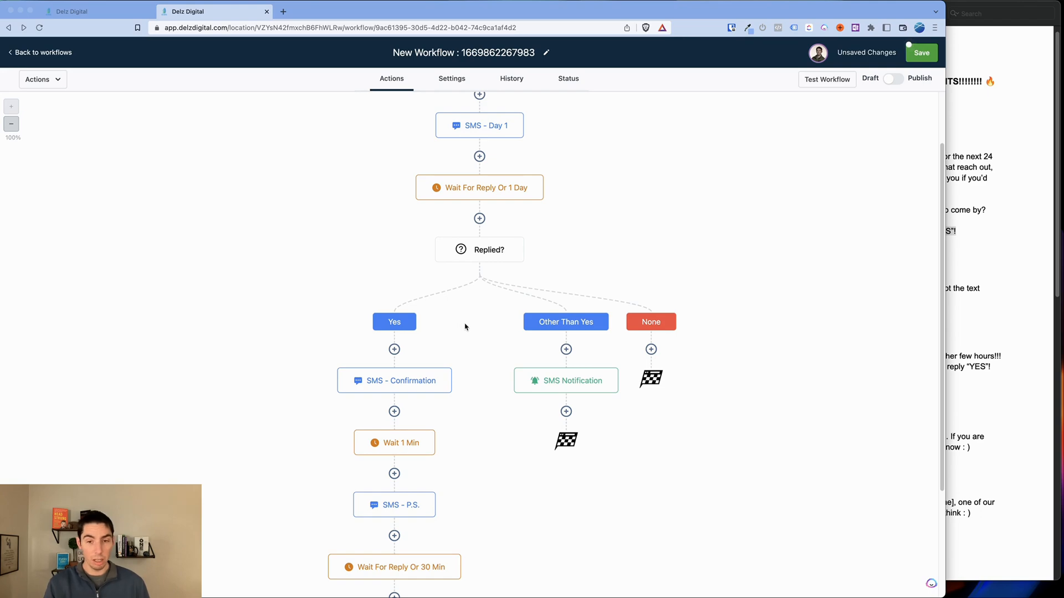
Begin a new action in the None branch and copy the Day 2 message text from the campaign PDF
left_click(651, 350)
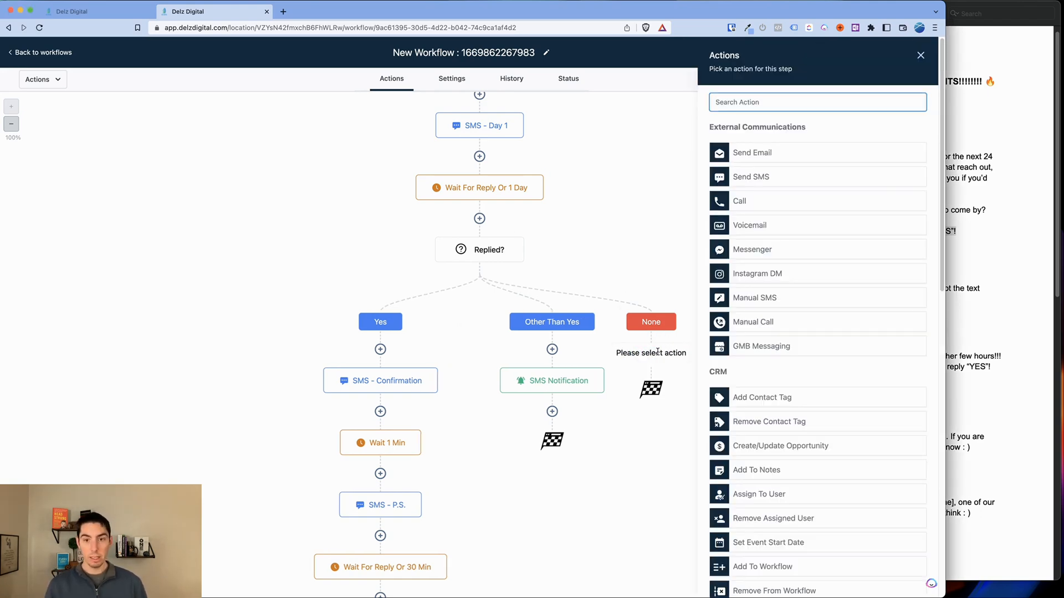
left_click(968, 339)
left_click(663, 289)
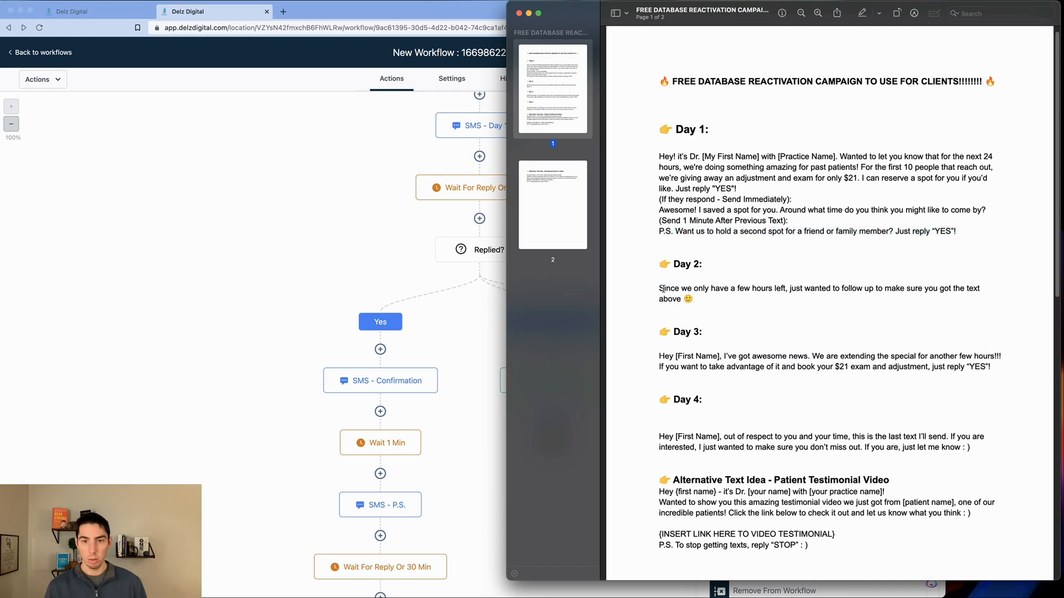
left_click_drag(660, 287, 704, 296)
key("super+c")
Return to the workflow and make the None branch's new action a Send SMS action named "SMS - Day 2"
left_click(462, 431)
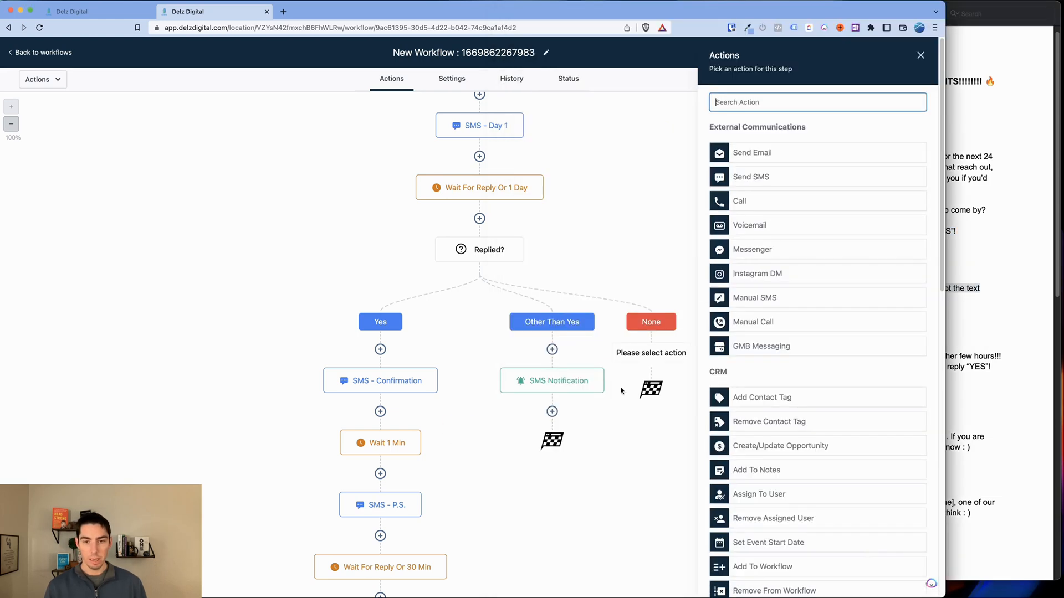
left_click(748, 176)
left_click(734, 140)
type("- Day 2")
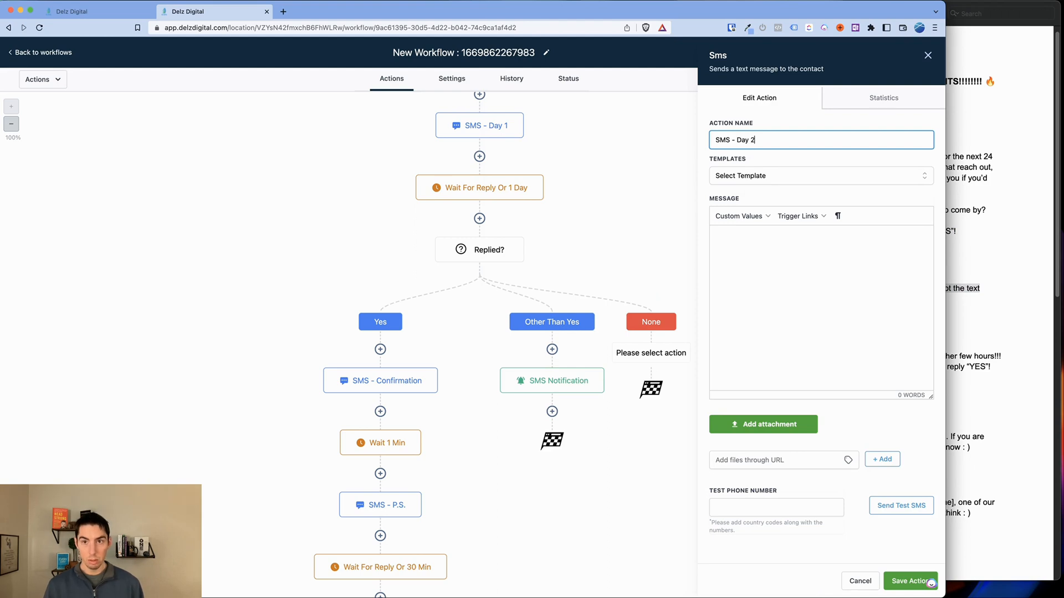
Paste the copied Day 2 text as the SMS message, append a pointing-up emoji, and save the action
left_click(778, 253)
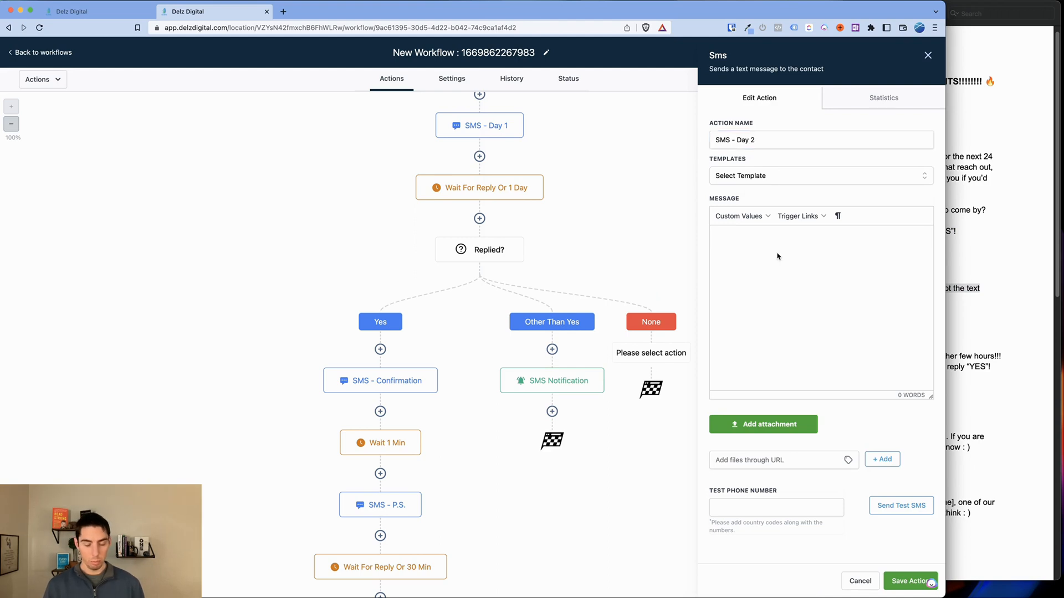
key("super+v")
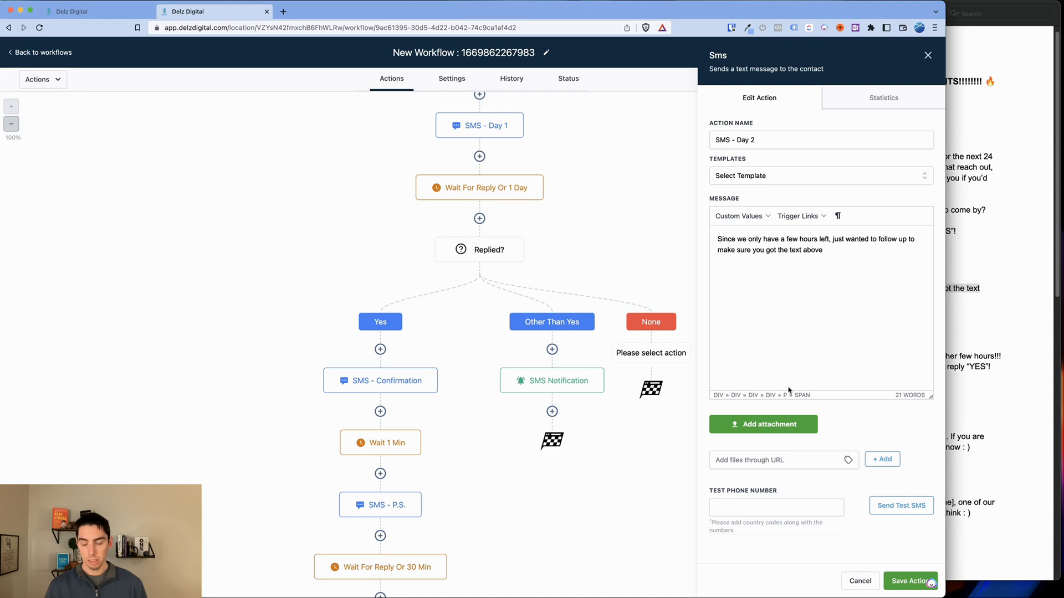
key("ctrl+super+space")
scroll(793, 333, "down", 5)
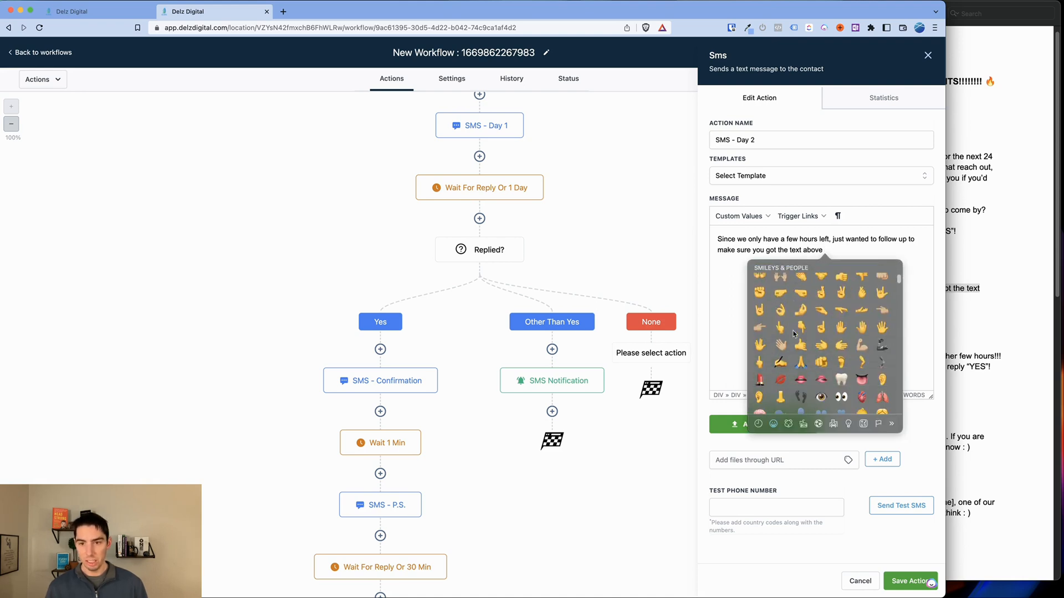
left_click(776, 374)
left_click(910, 581)
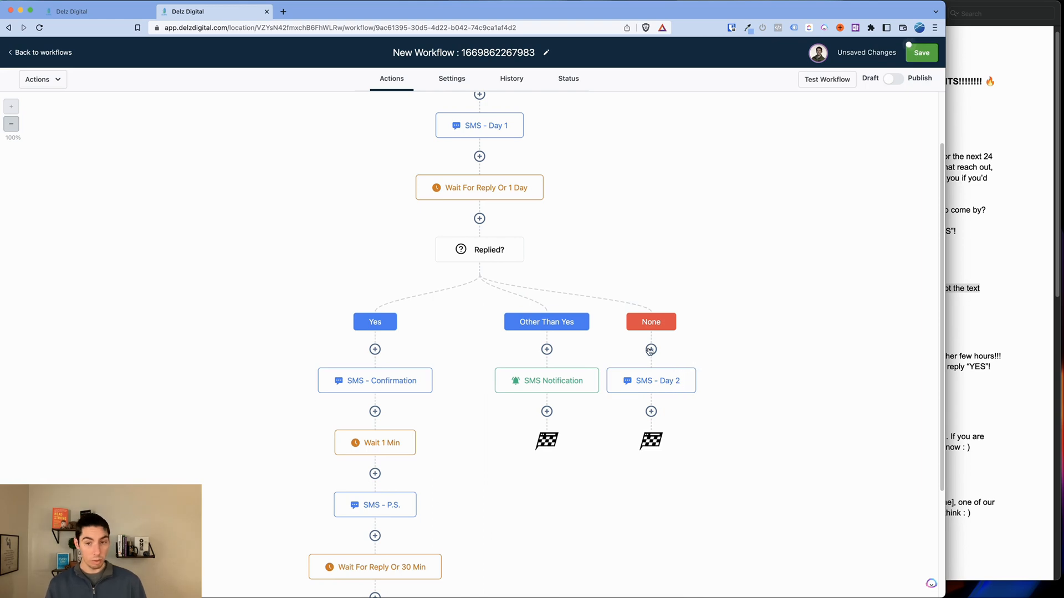
Copy all actions from Wait For Reply Or 1 Day onward and place them below SMS - Day 2 in the None branch
scroll(649, 350, "down", 2)
scroll(647, 302, "up", 3)
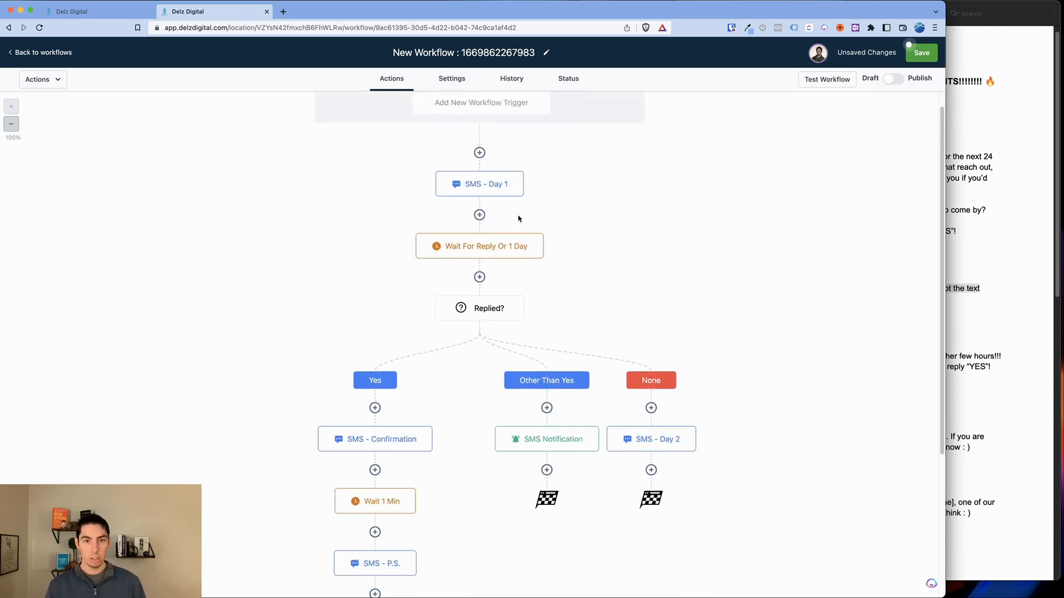
left_click(542, 235)
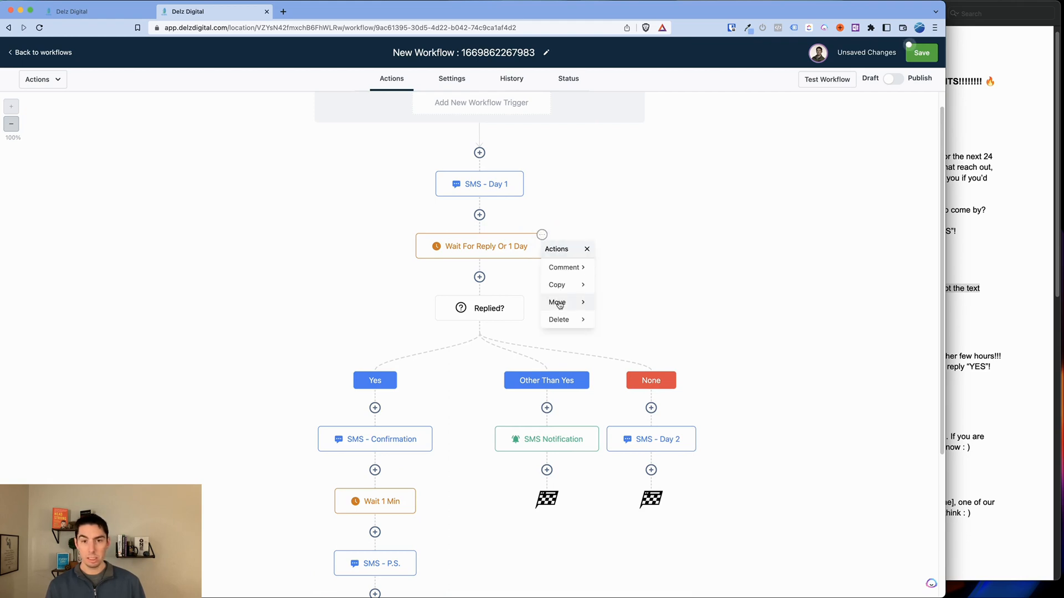
mouse_move(558, 285)
left_click(633, 286)
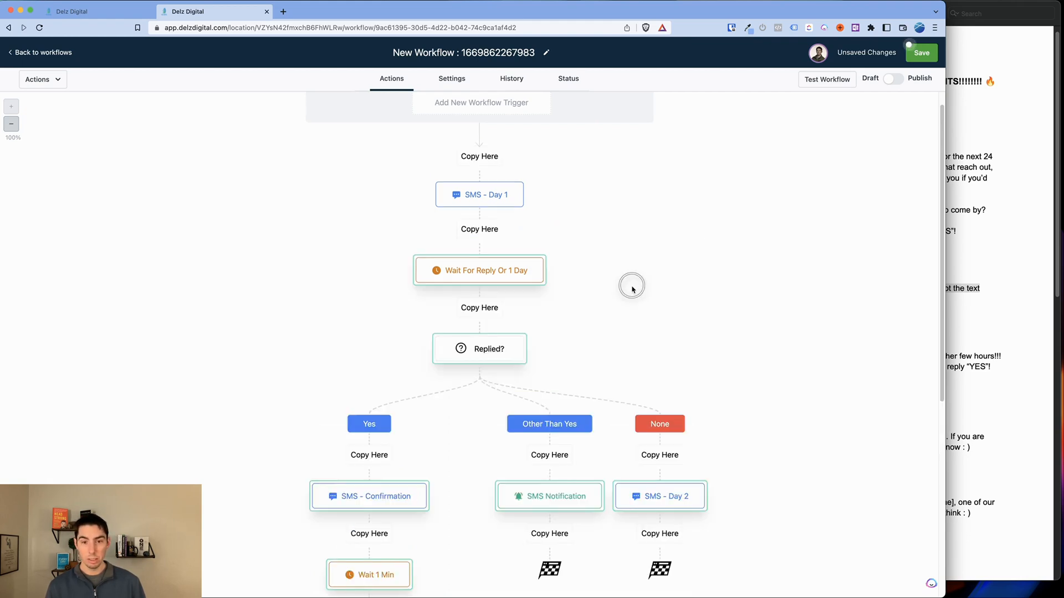
scroll(674, 383, "down", 5)
left_click(657, 288)
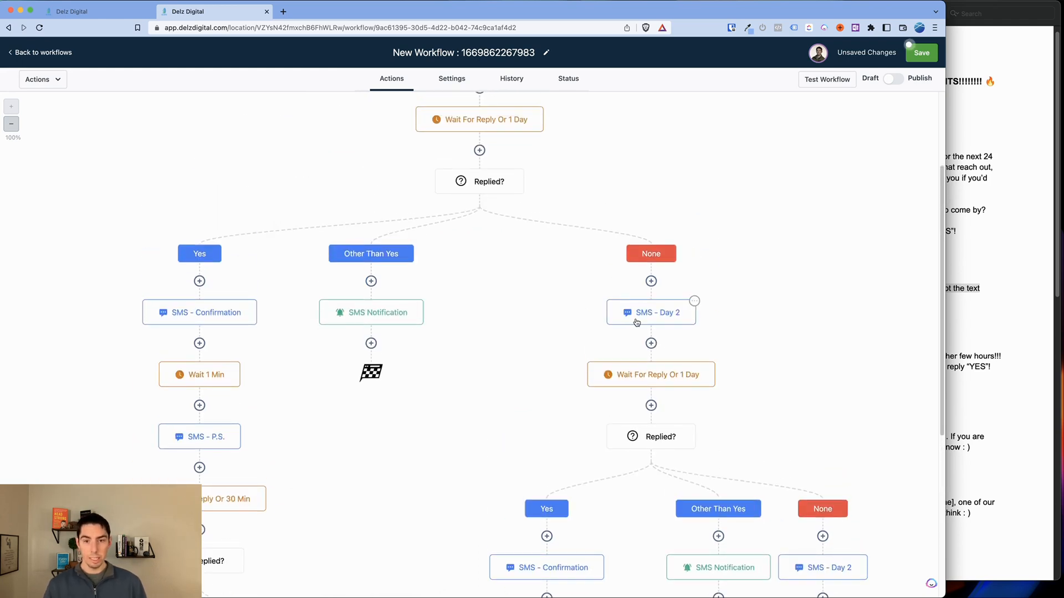
Set the copied Wait For Reply Or 1 Day action to wait for a reply to SMS - Day 2, and save it
scroll(646, 335, "down", 2)
left_click(663, 314)
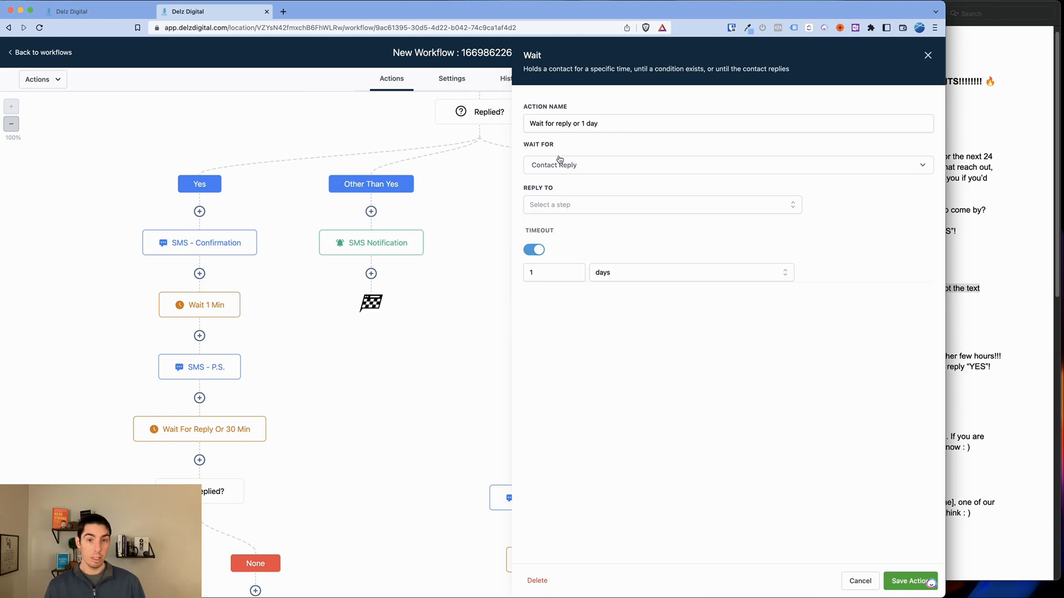
left_click(565, 212)
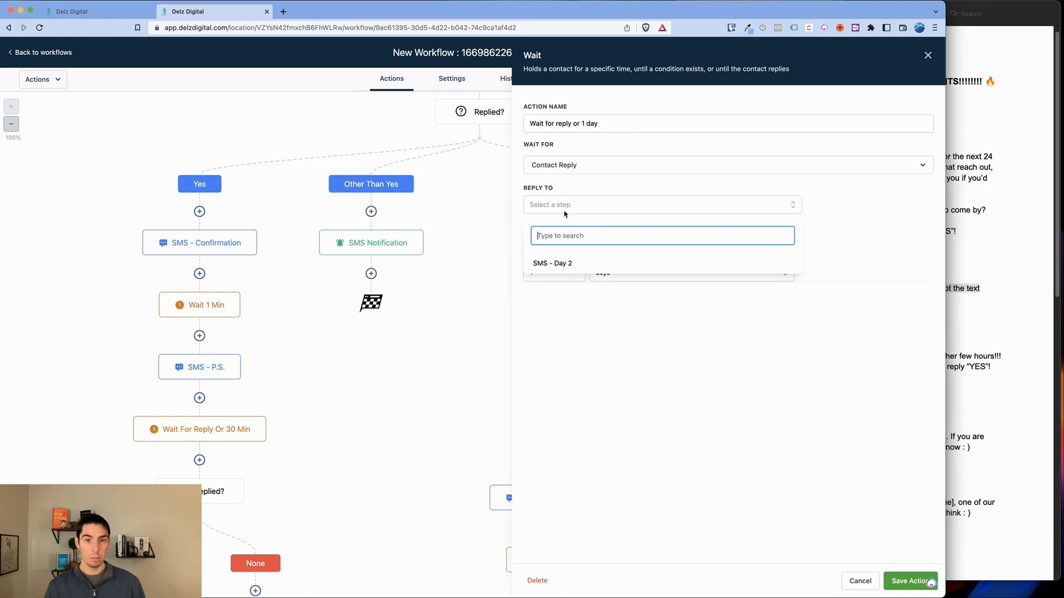
left_click(543, 268)
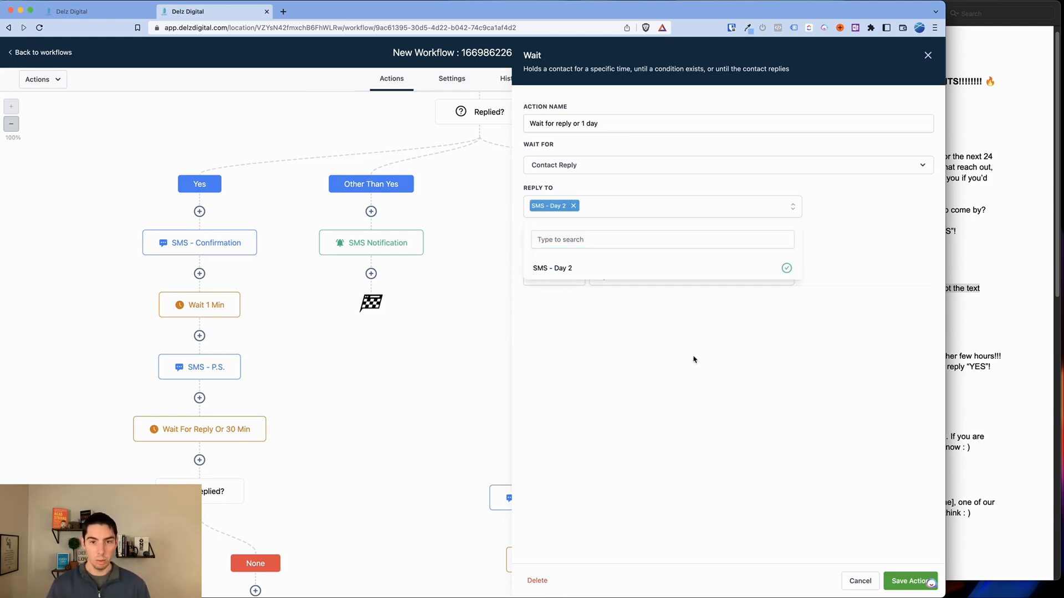
left_click(898, 583)
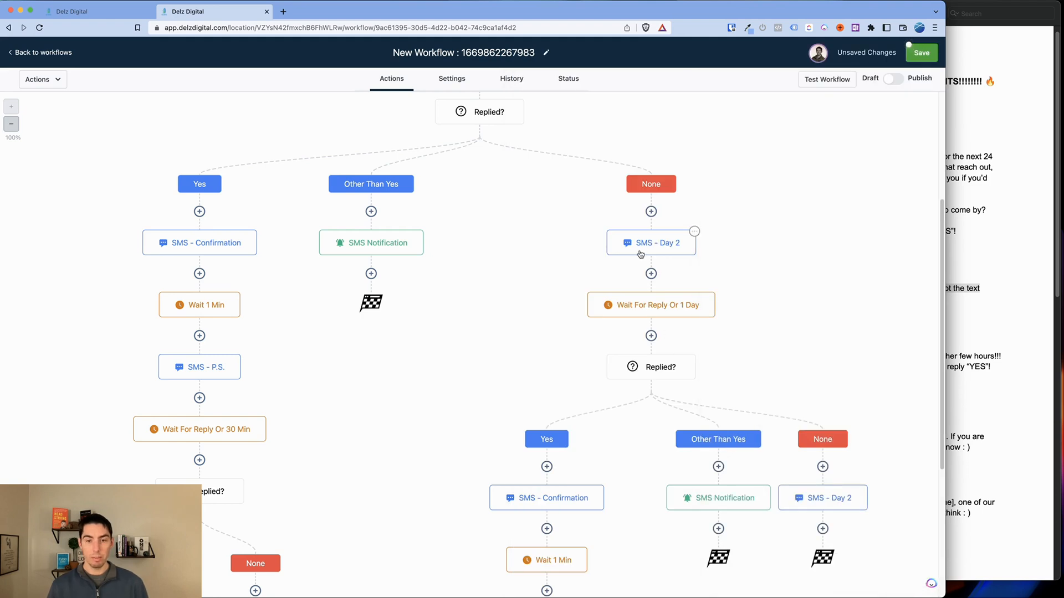
Check the Yes and Other Than Yes branch rules in the copied Replied? condition, leaving them unedited
scroll(637, 255, "down", 2)
left_click(661, 257)
scroll(660, 402, "down", 2)
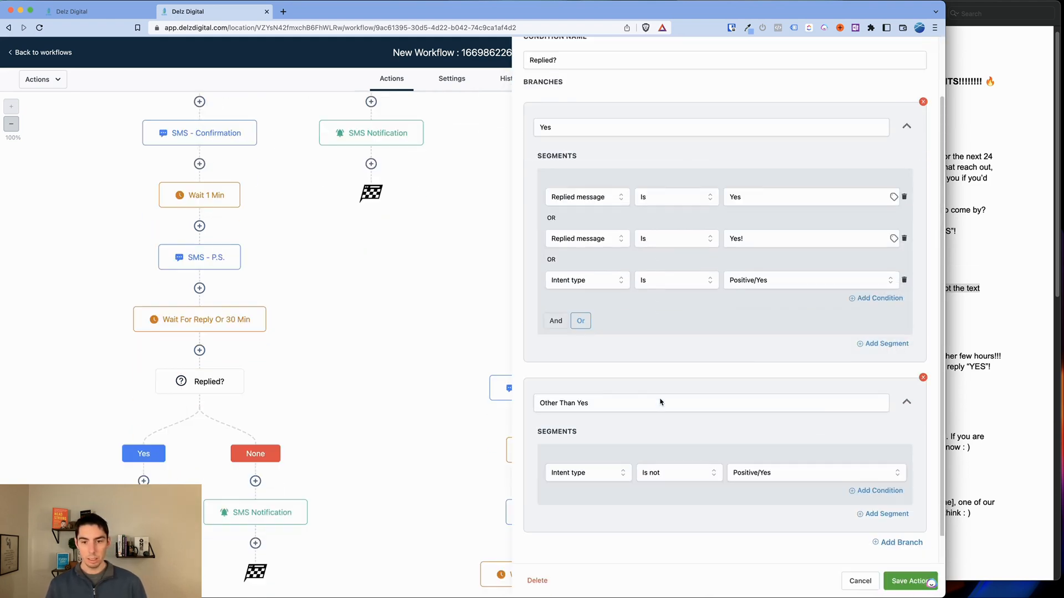
left_click(858, 581)
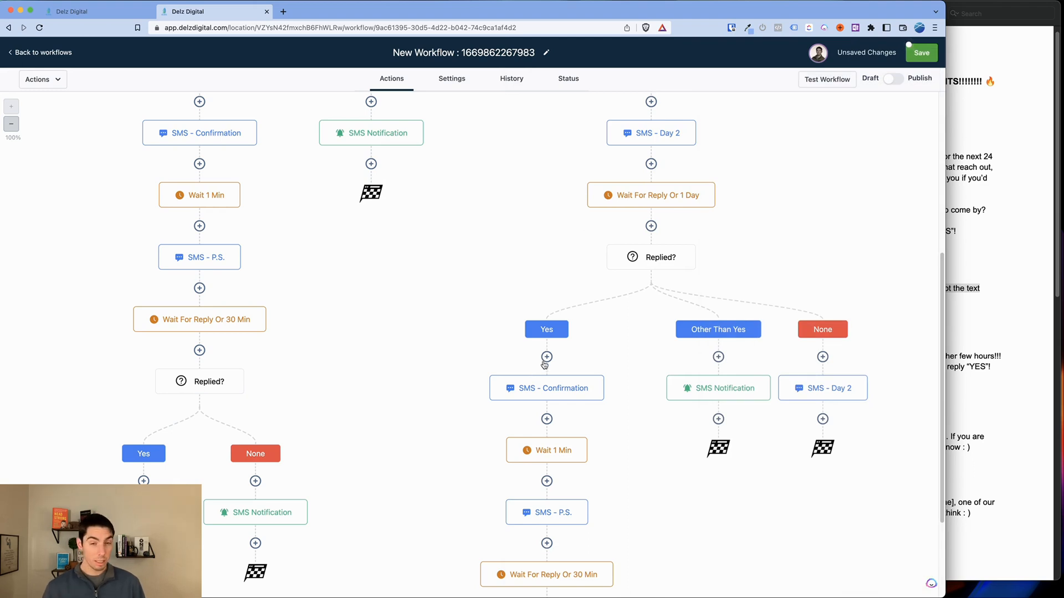
Compare the copied Yes branch's actions with the Day 1 reply texts in the campaign PDF
scroll(569, 320, "down", 5)
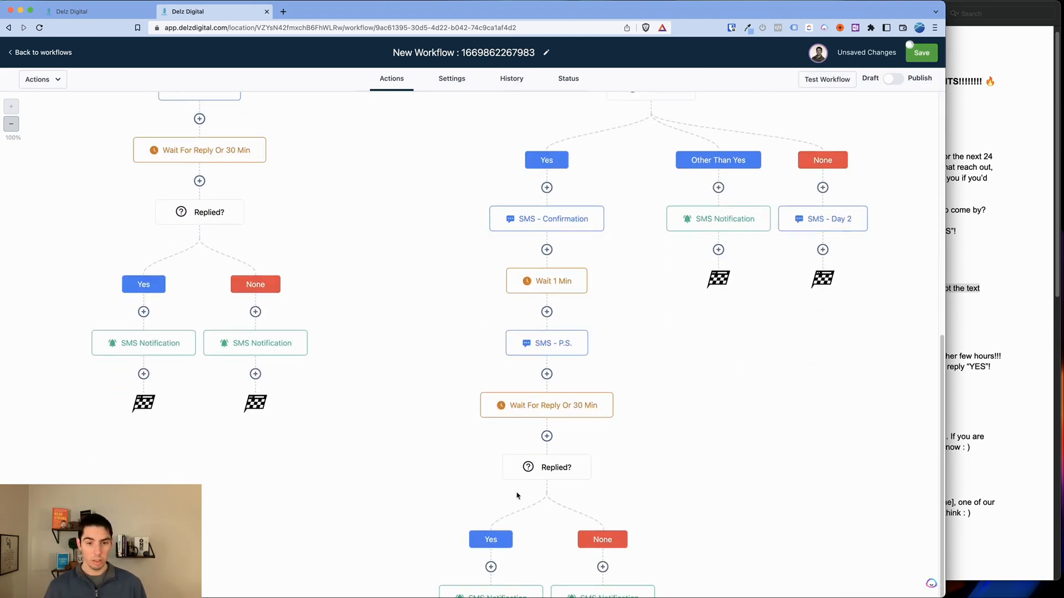
scroll(531, 476, "up", 4)
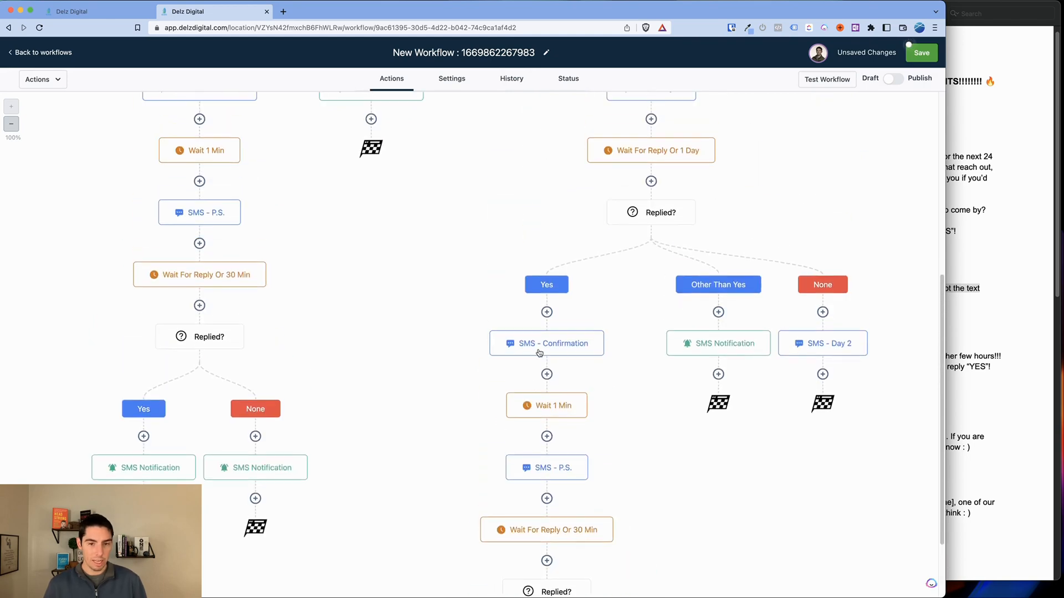
scroll(534, 542, "down", 2)
scroll(537, 542, "up", 3)
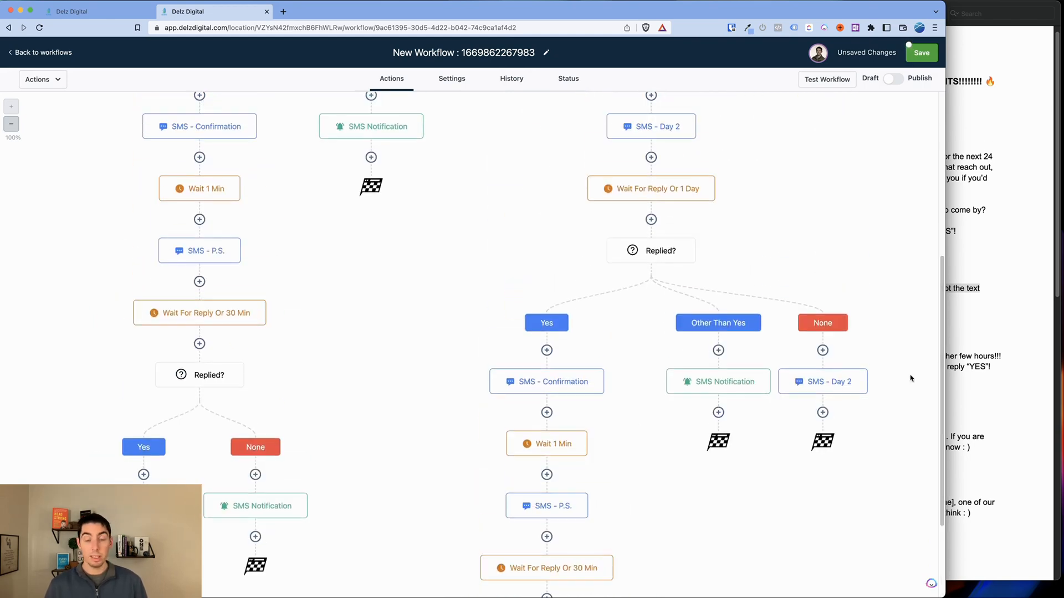
left_click(970, 363)
left_click_drag(658, 200, 873, 233)
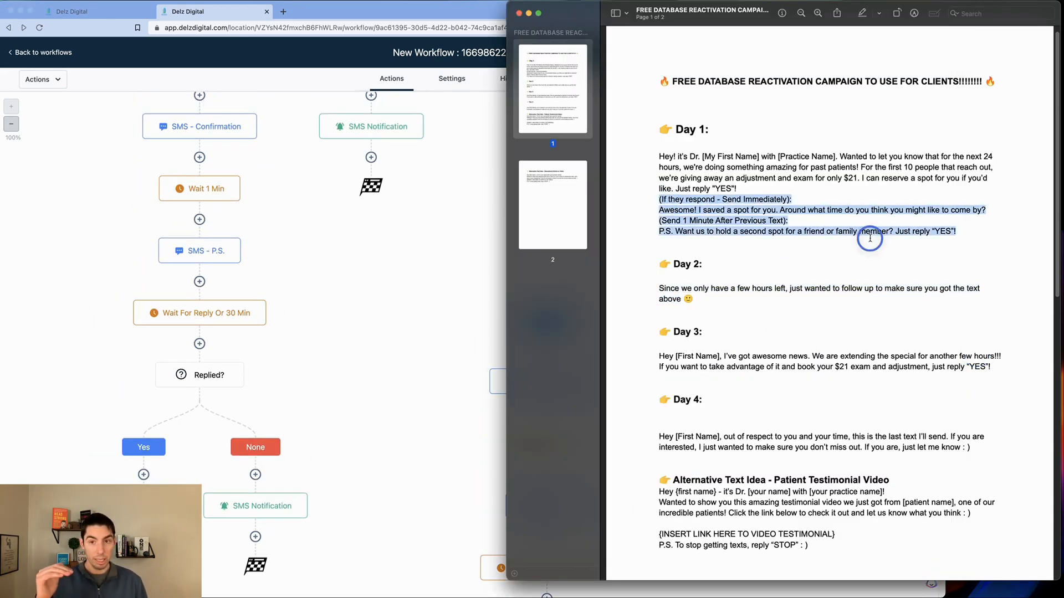
left_click(458, 434)
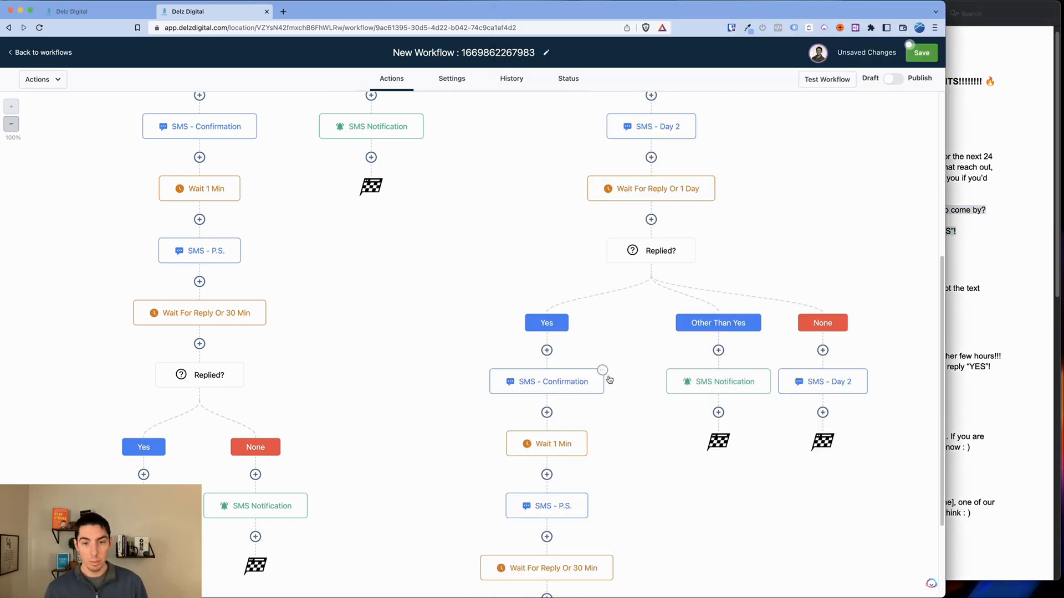
Delete all actions from SMS - Confirmation onward in the copied Yes branch under SMS - Day 2
left_click(601, 371)
left_click(624, 456)
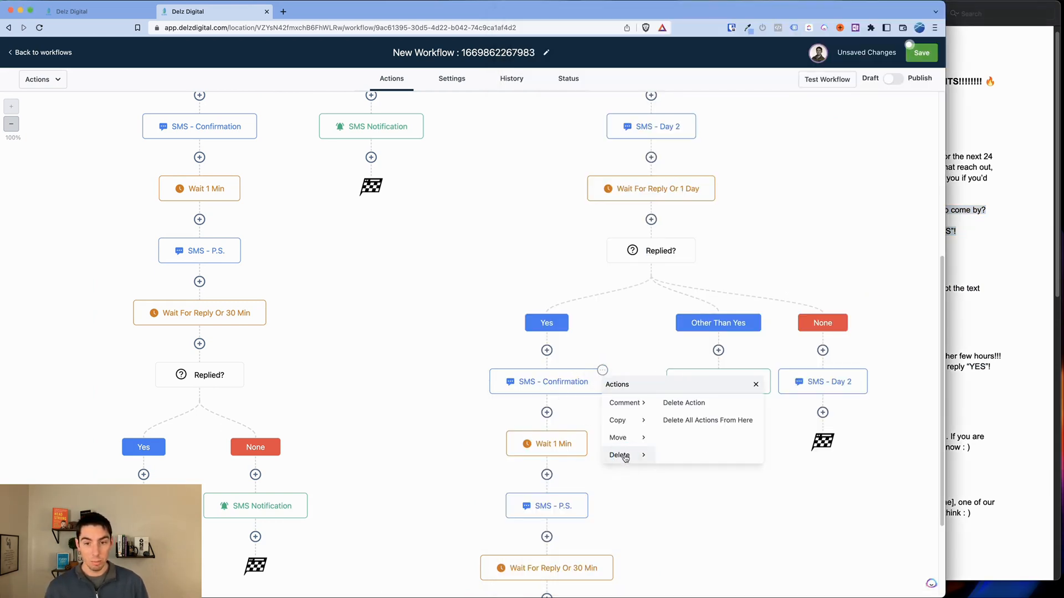
left_click(673, 421)
left_click(554, 366)
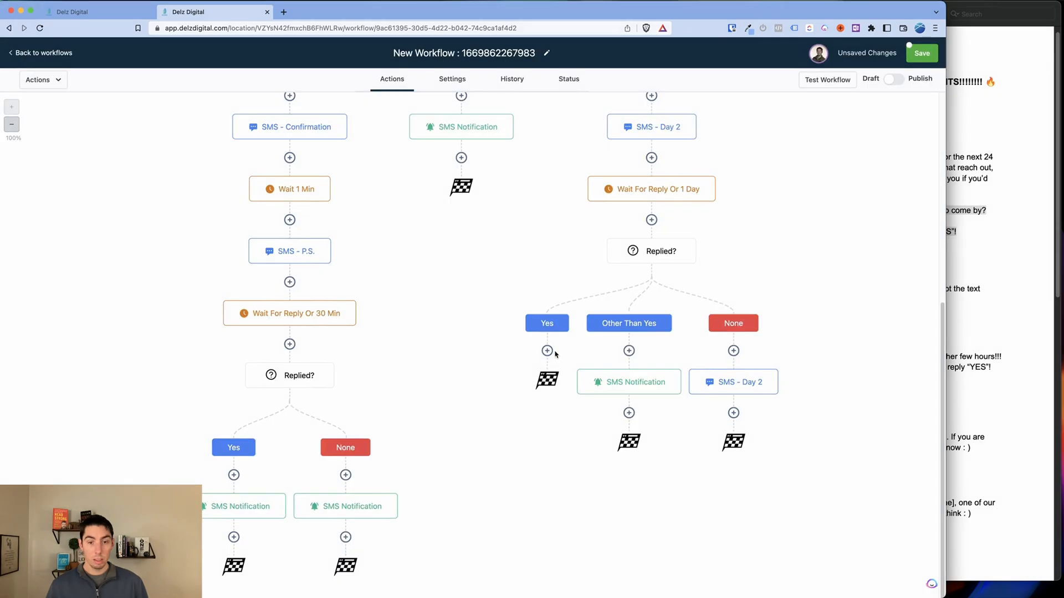
Add a Go To action to the emptied Yes branch that sends contacts to the original SMS - Confirmation action
left_click(547, 350)
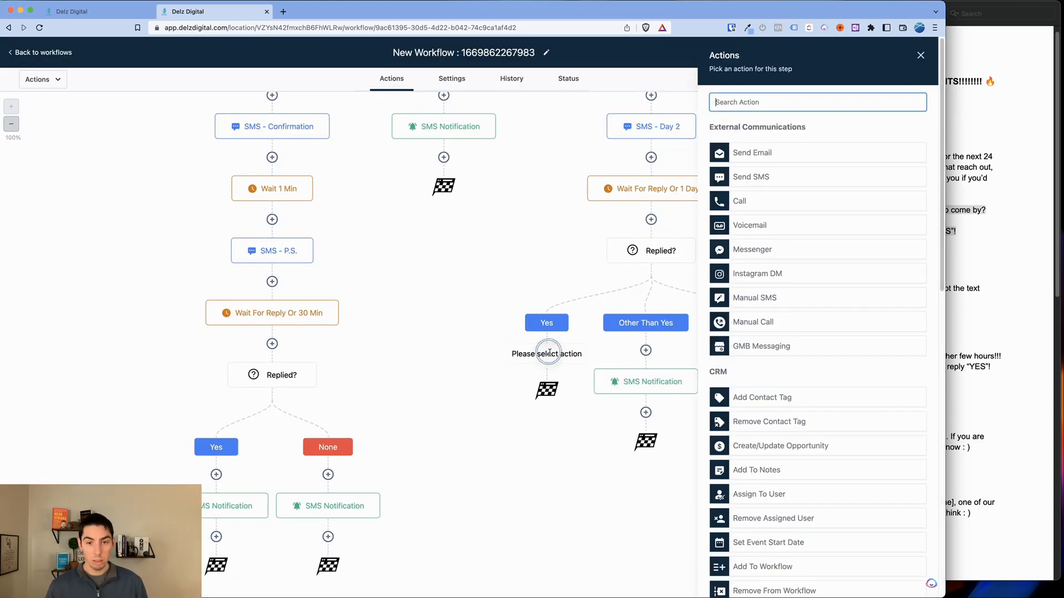
scroll(775, 400, "down", 5)
scroll(775, 400, "down", 6)
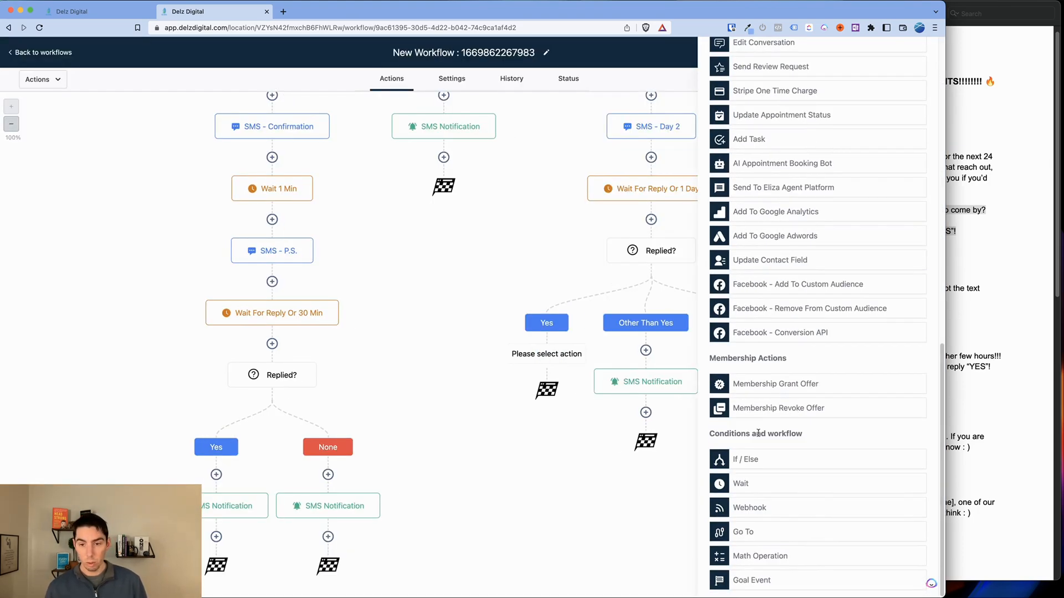
left_click(740, 535)
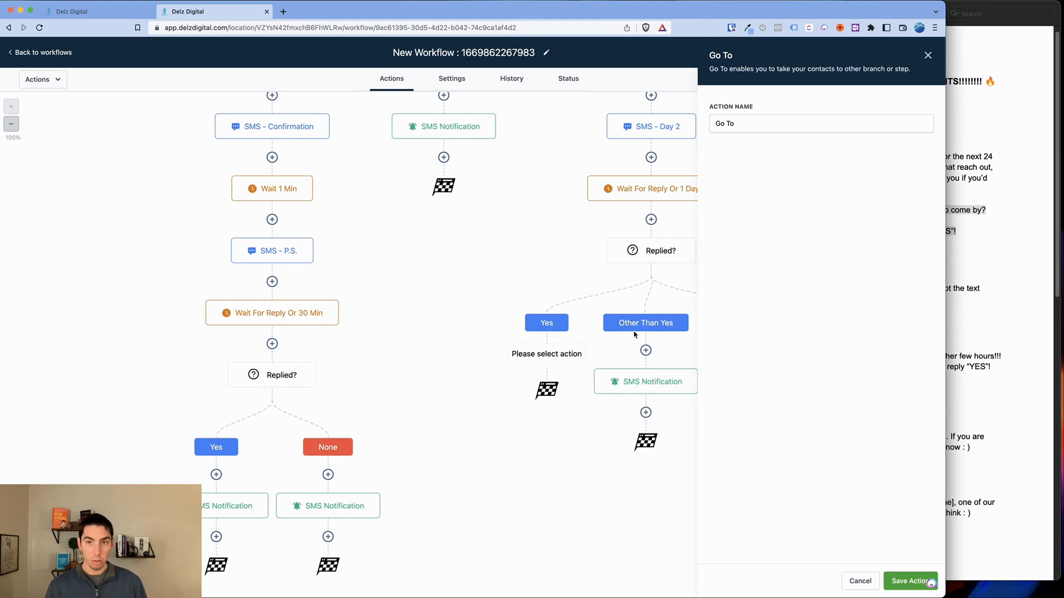
left_click(910, 581)
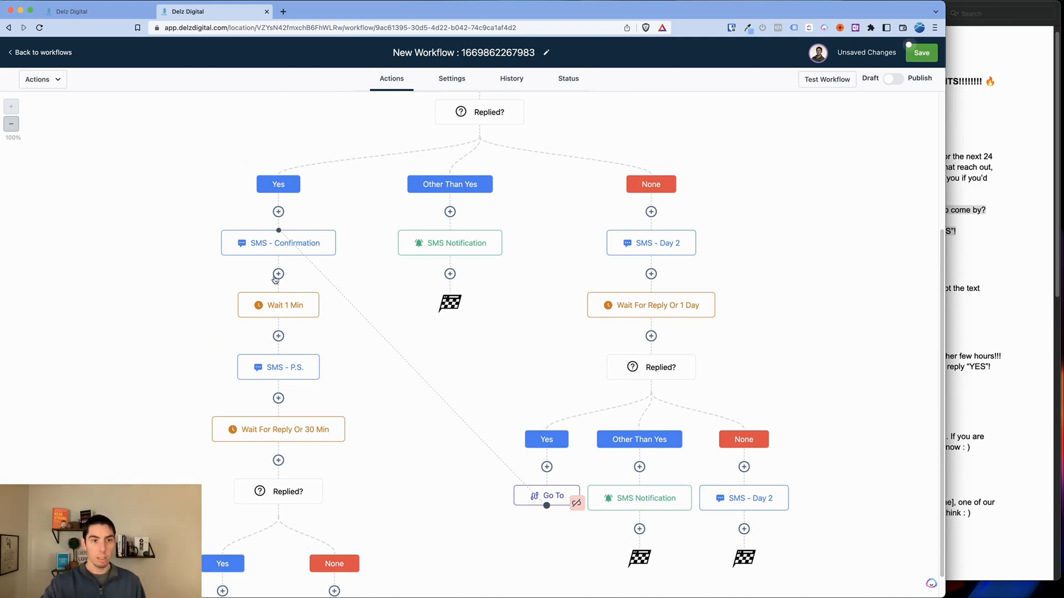
Review the Day 1 reply texts in the PDF and the copied Other Than Yes notification's settings
left_click(973, 386)
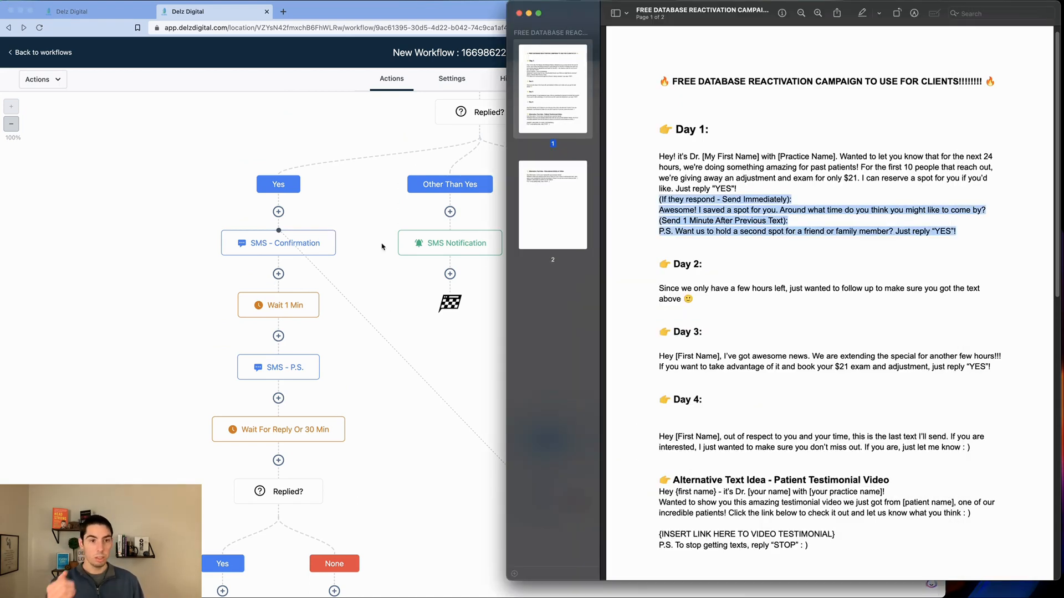
left_click(410, 445)
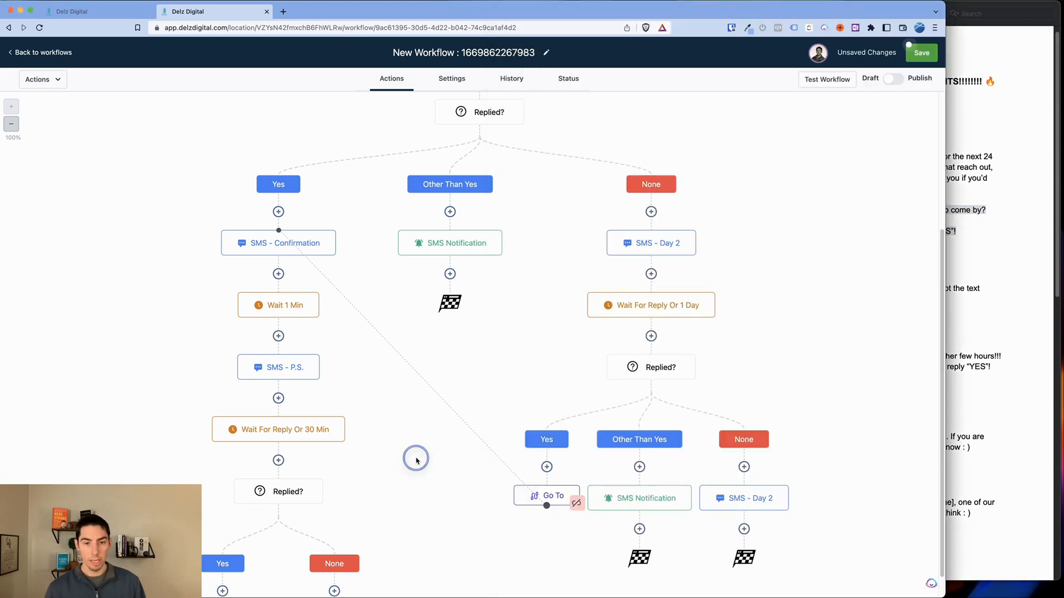
scroll(572, 437, "down", 4)
left_click(646, 380)
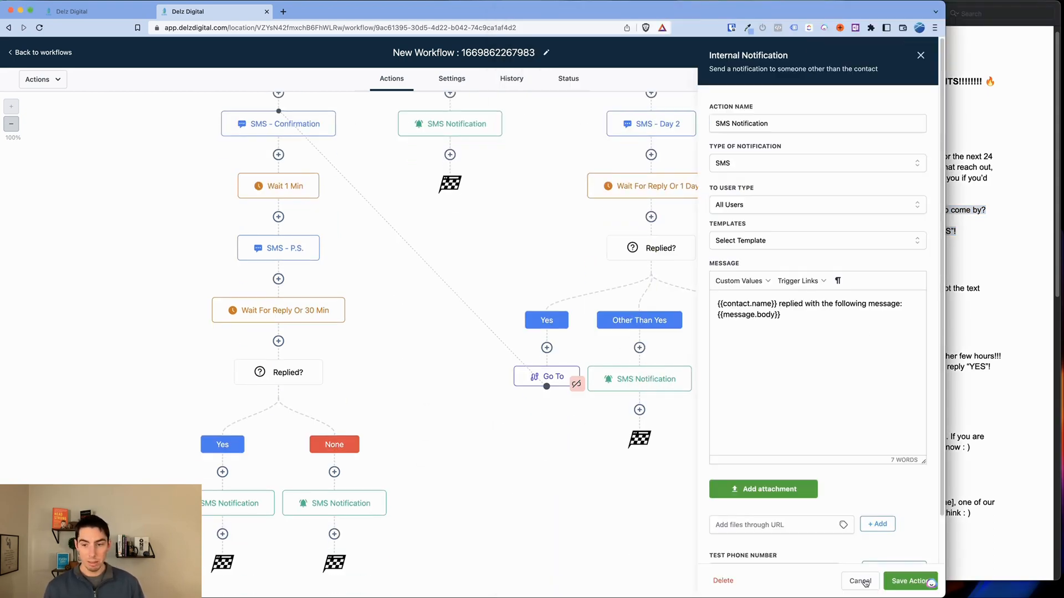
left_click(859, 581)
Rename the copied SMS action in the lower None branch to "SMS - Day 3" and save it
left_click(758, 366)
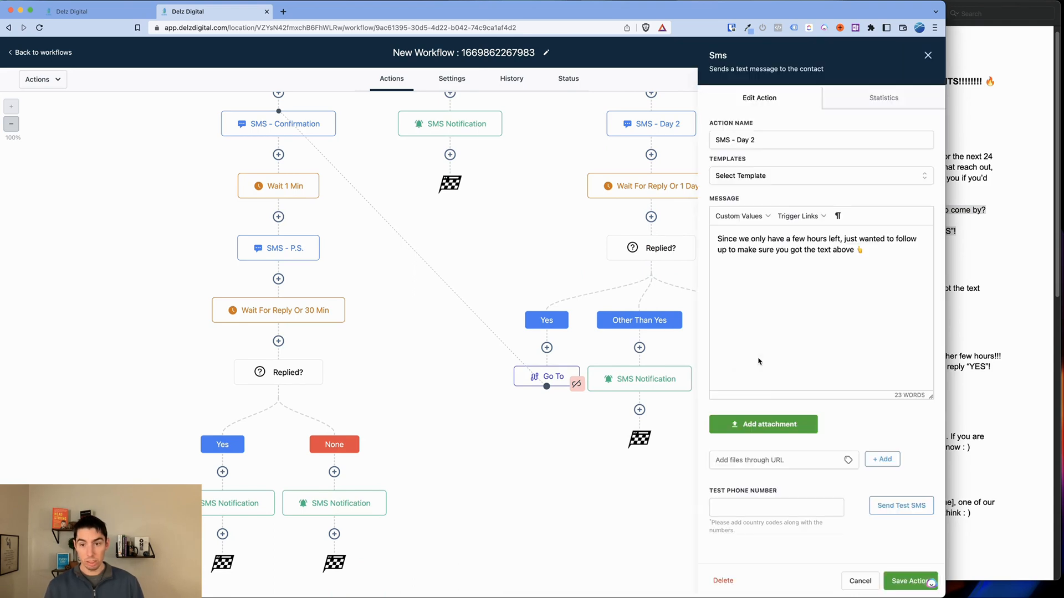
left_click(761, 144)
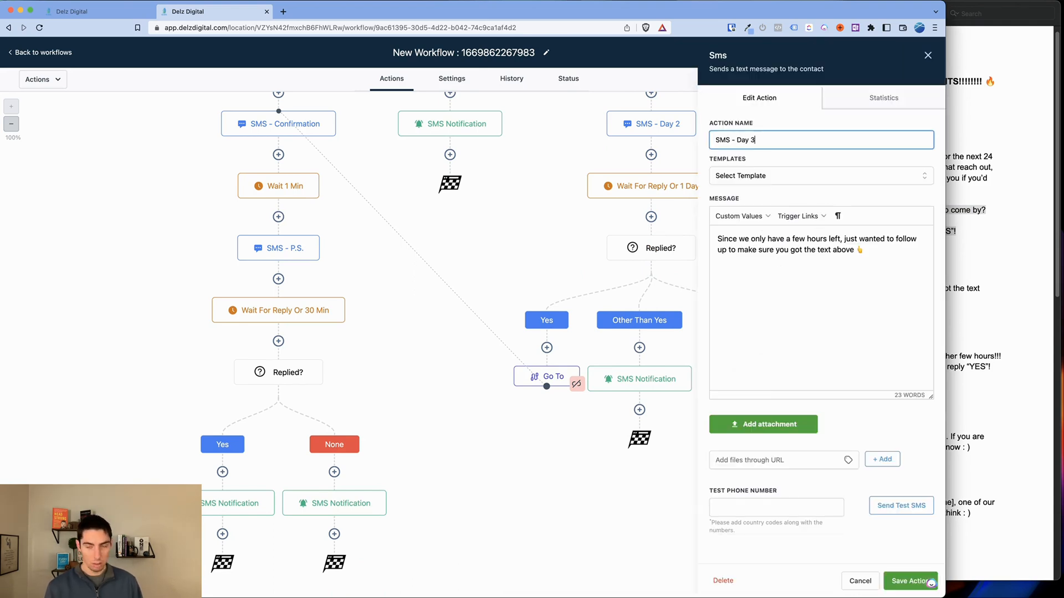
key("BackSpace")
type("3")
left_click(900, 579)
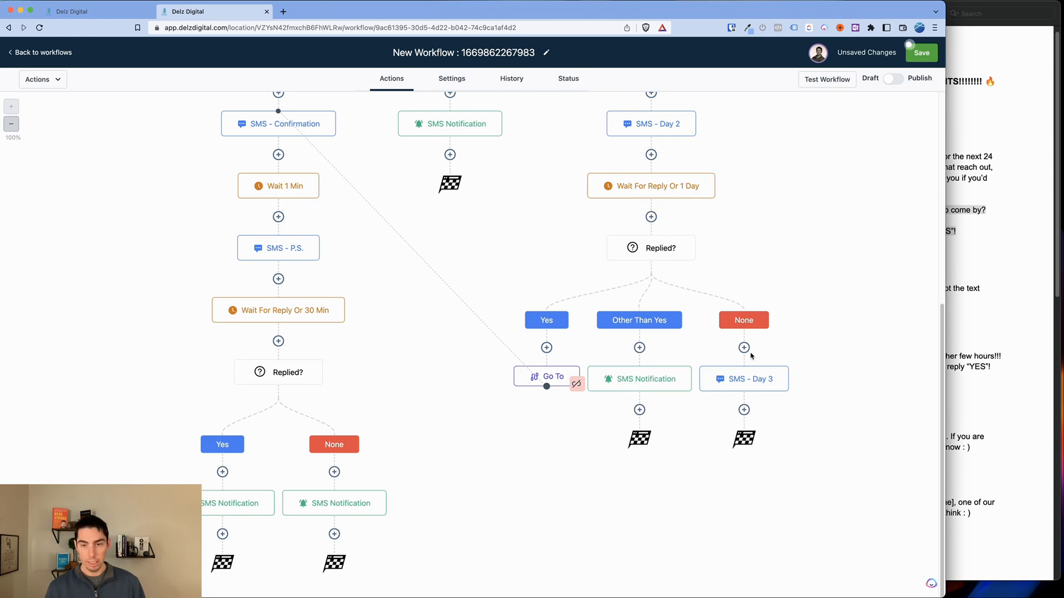
Copy the Day 3 text from the PDF and replace the SMS - Day 3 message with it
left_click(969, 388)
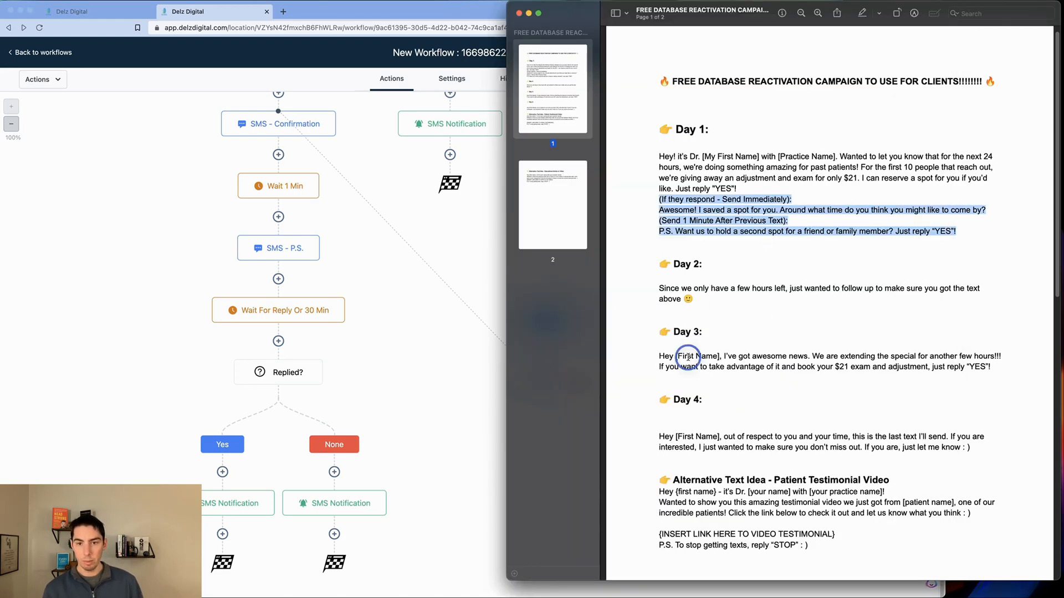
left_click_drag(659, 356, 993, 367)
key("ctrl+c")
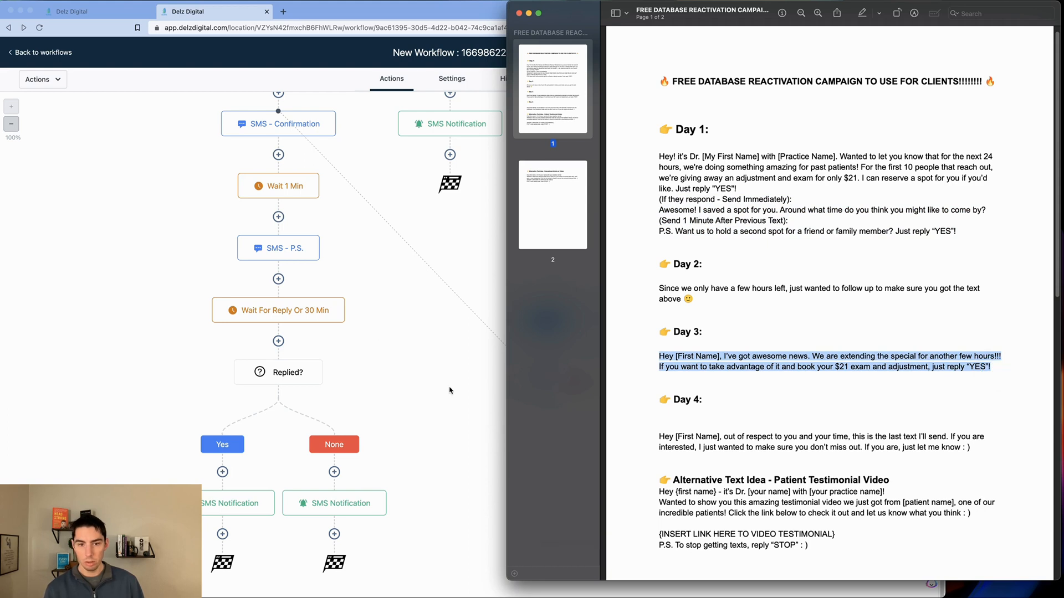
left_click(424, 393)
left_click(741, 380)
left_click(769, 276)
key("ctrl+a")
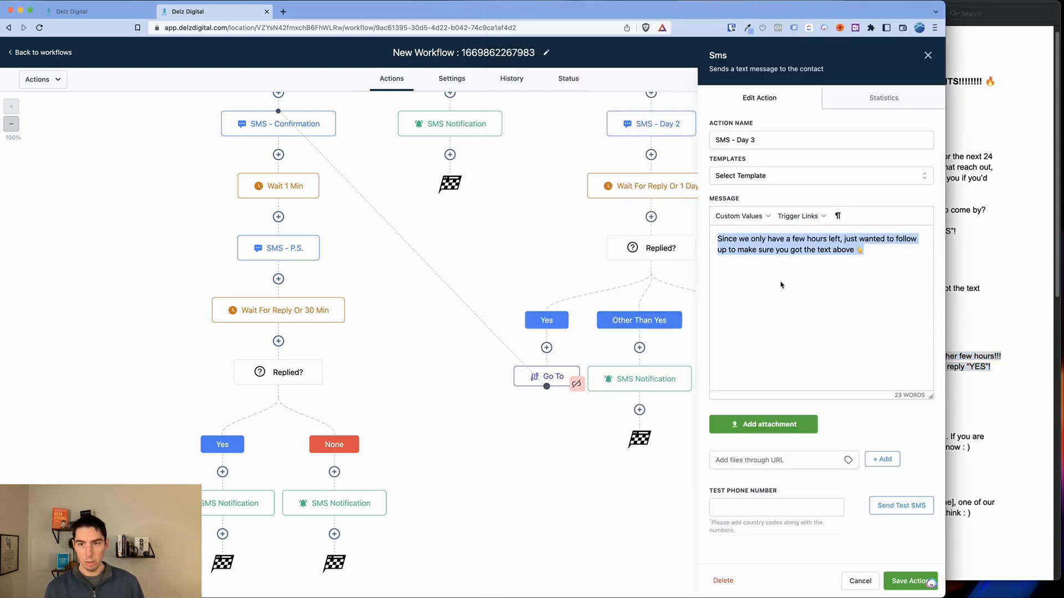
key("ctrl+v")
Replace the [First Name] placeholder in the Day 3 message with the contact's first name custom value
left_click_drag(778, 238, 732, 239)
left_click(743, 218)
mouse_move(745, 235)
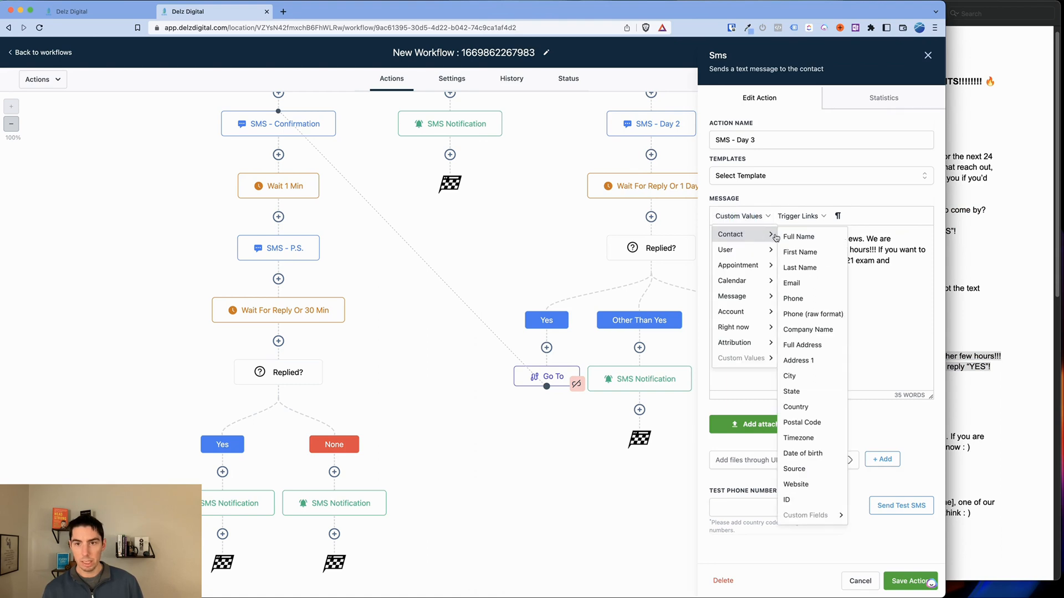
left_click(798, 237)
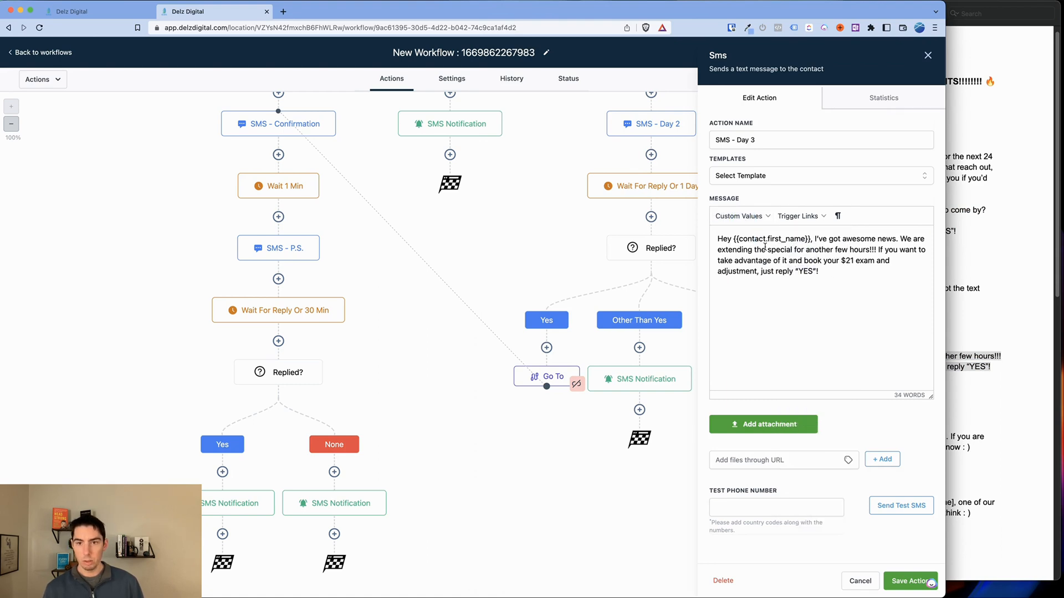
Start a new paragraph at "If you want to take advantage" in the Day 3 message and save the action
left_click(877, 250)
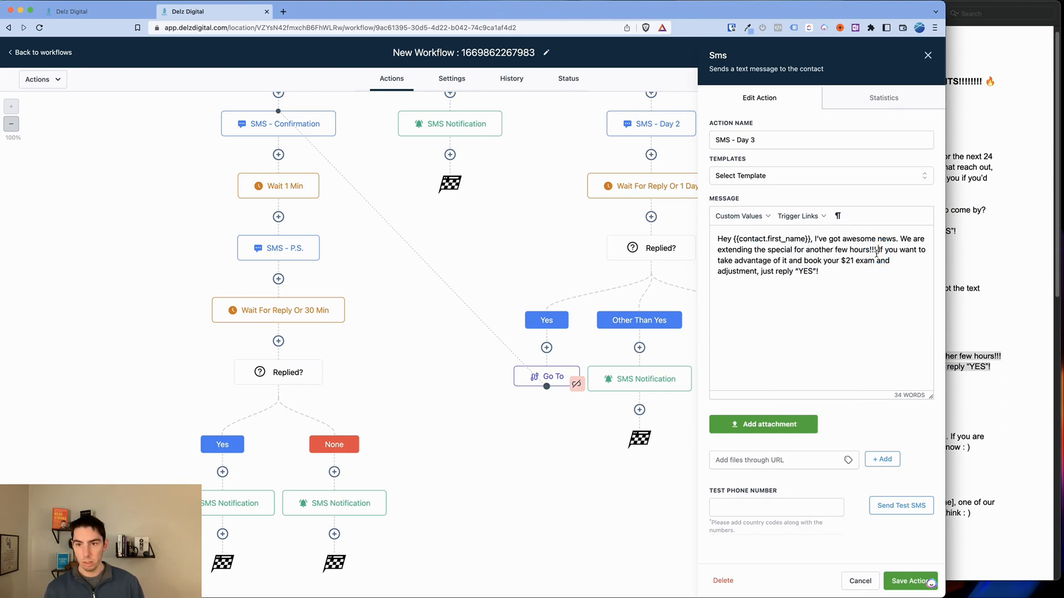
key("Return")
key("Return")
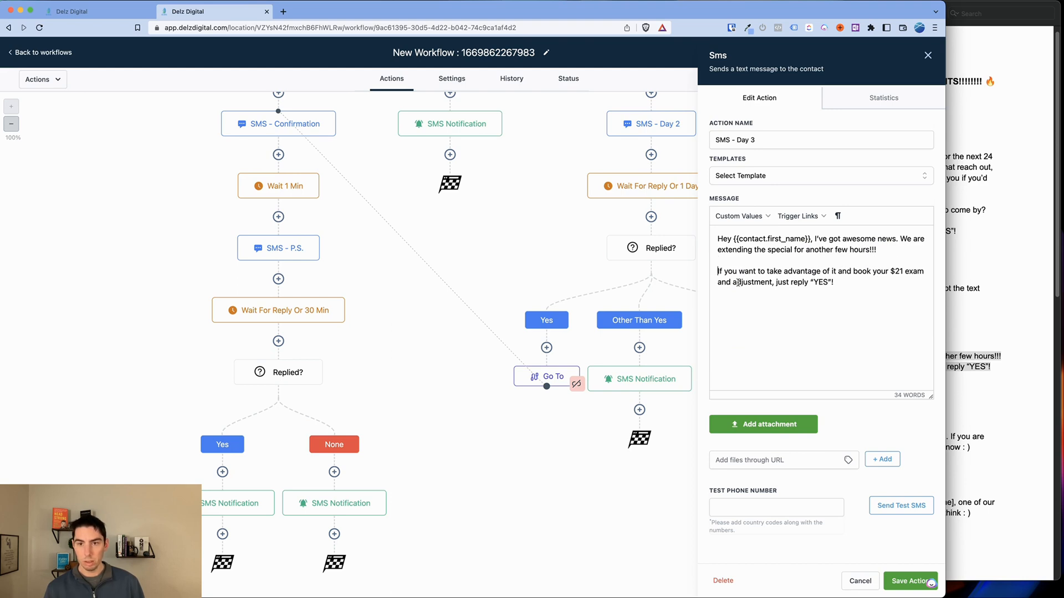
left_click(910, 581)
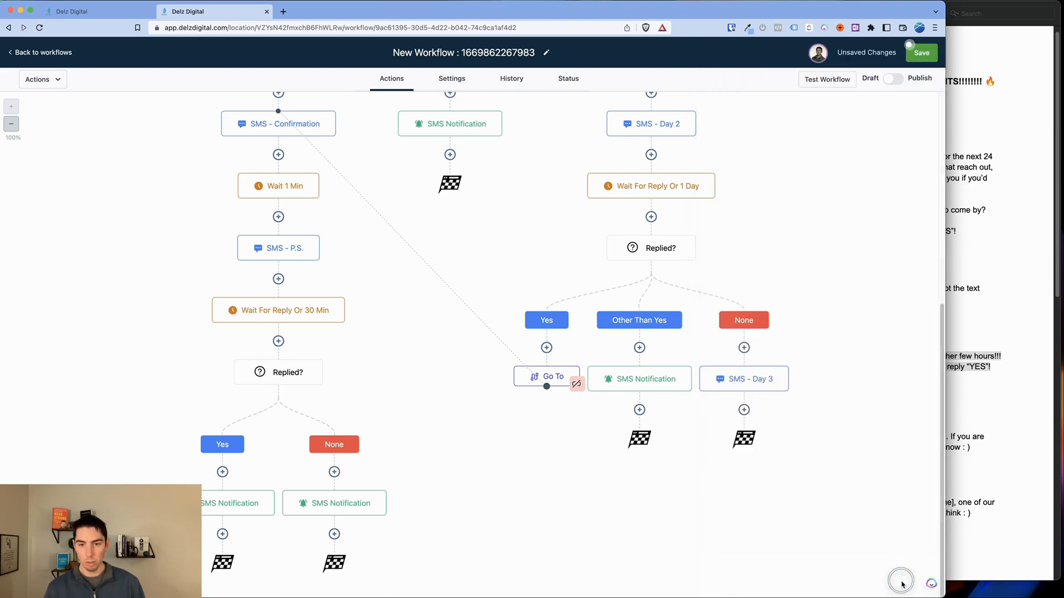
Copy all actions from the Wait For Reply Or 1 Day under SMS - Day 2 onward and place them below SMS - Day 3
scroll(684, 275, "up", 2)
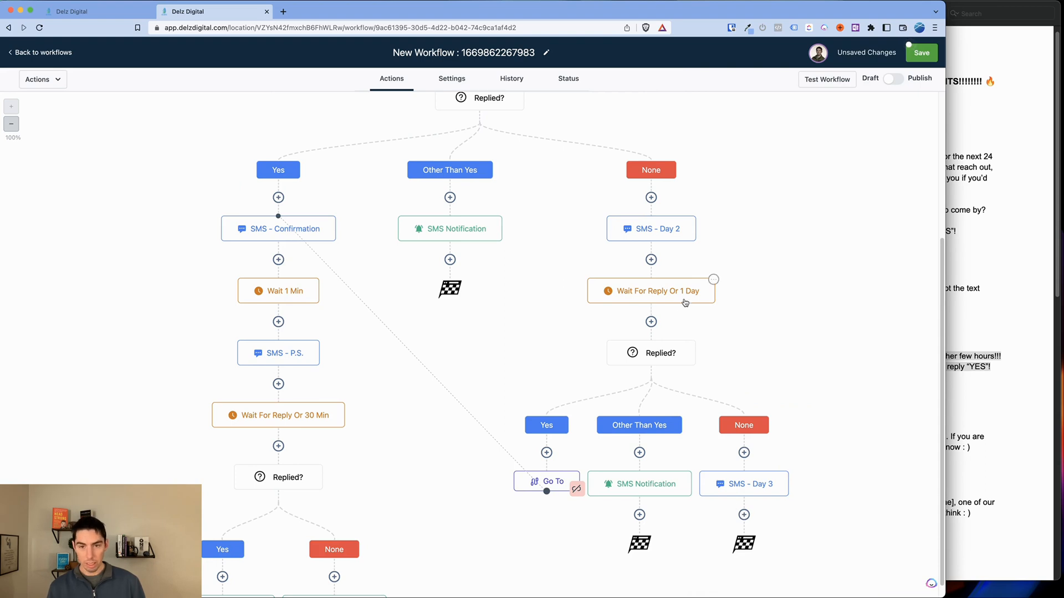
left_click(713, 281)
left_click(727, 330)
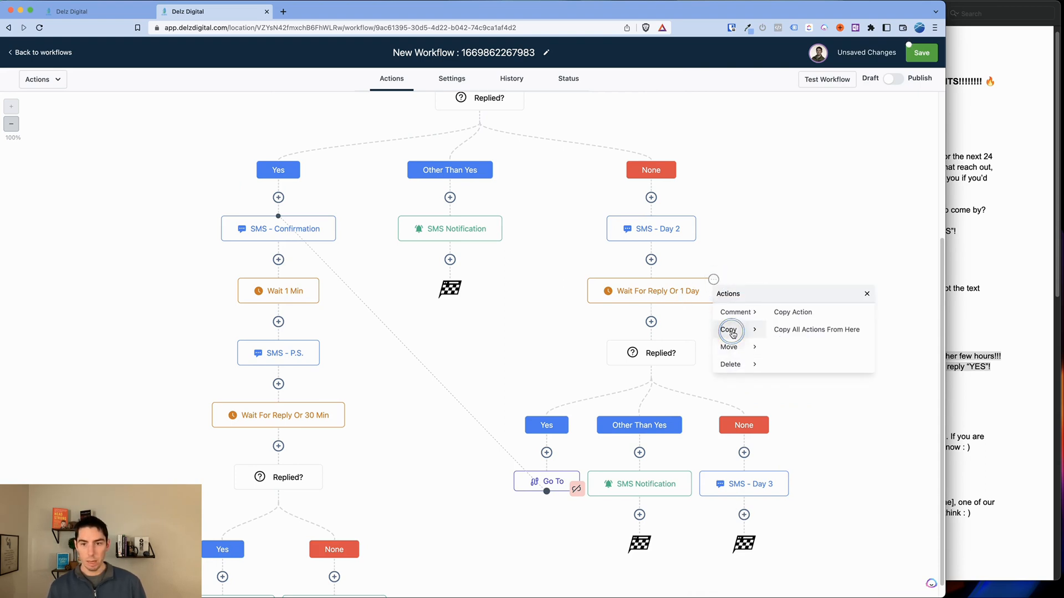
left_click(820, 330)
scroll(776, 332, "down", 3)
left_click(785, 401)
scroll(787, 388, "down", 1)
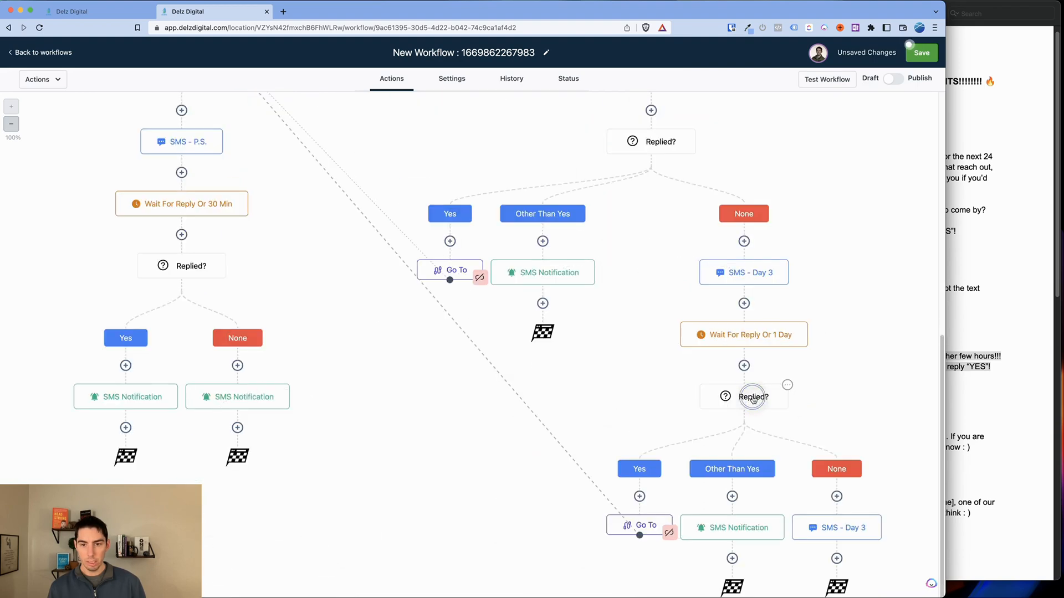
Examine the copied wait and reply branches in the workflow and the Day 3 and Day 4 texts in the PDF
scroll(710, 313, "up", 4)
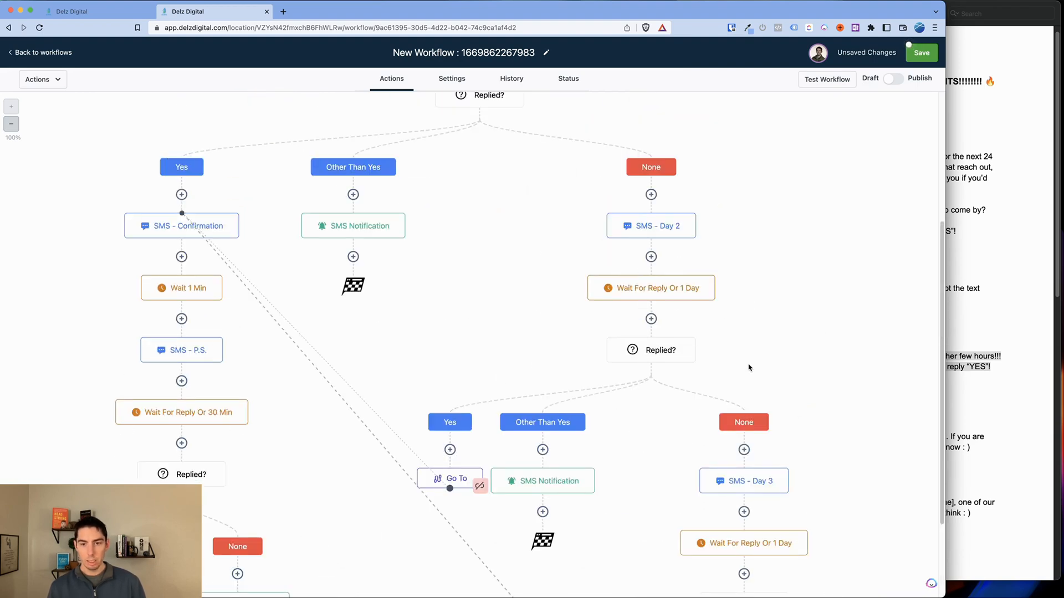
scroll(748, 343, "down", 3)
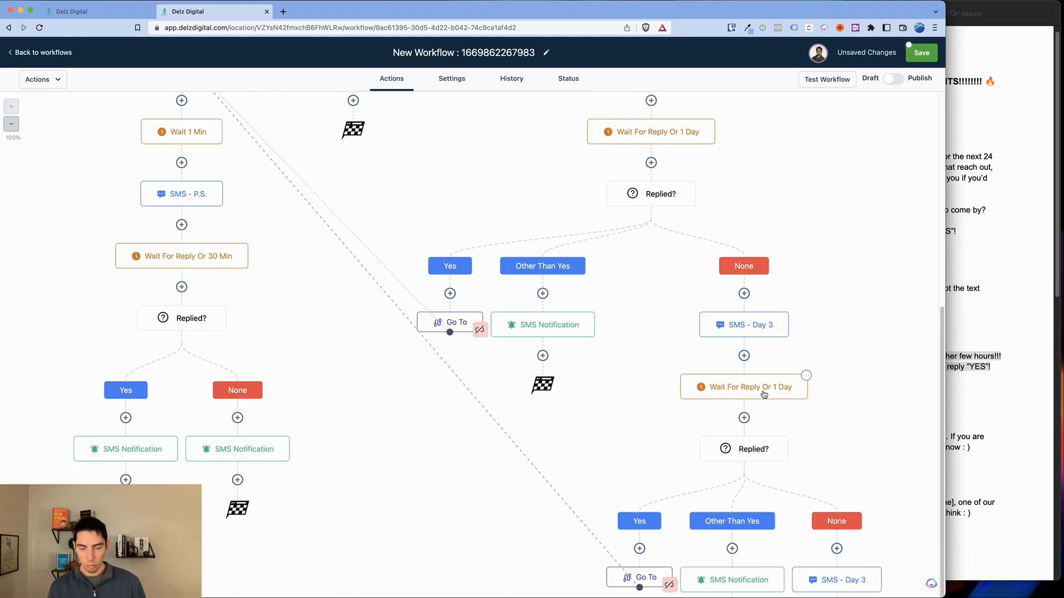
scroll(759, 392, "down", 2)
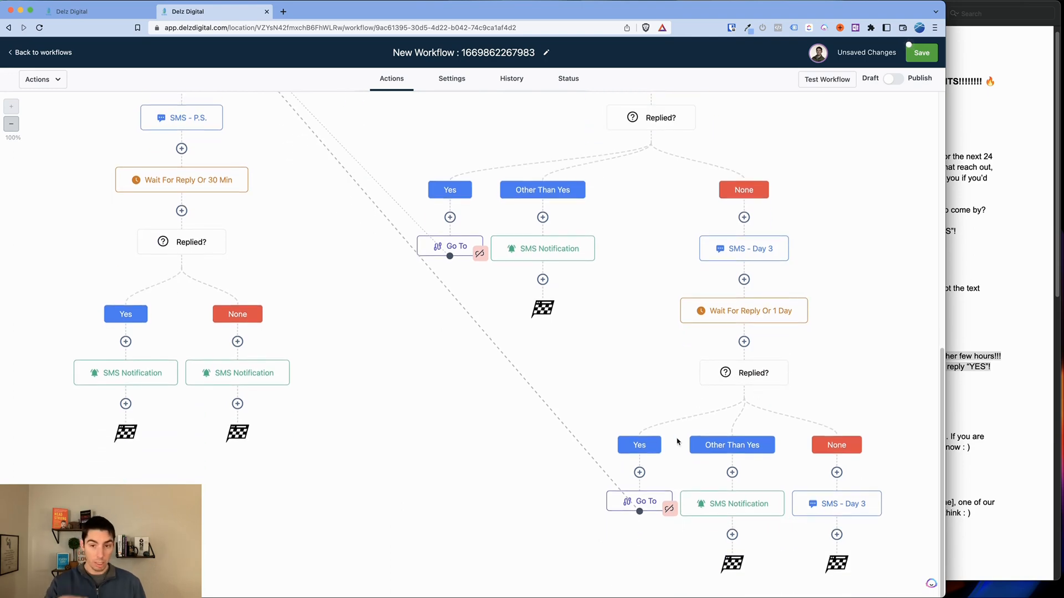
left_click(970, 421)
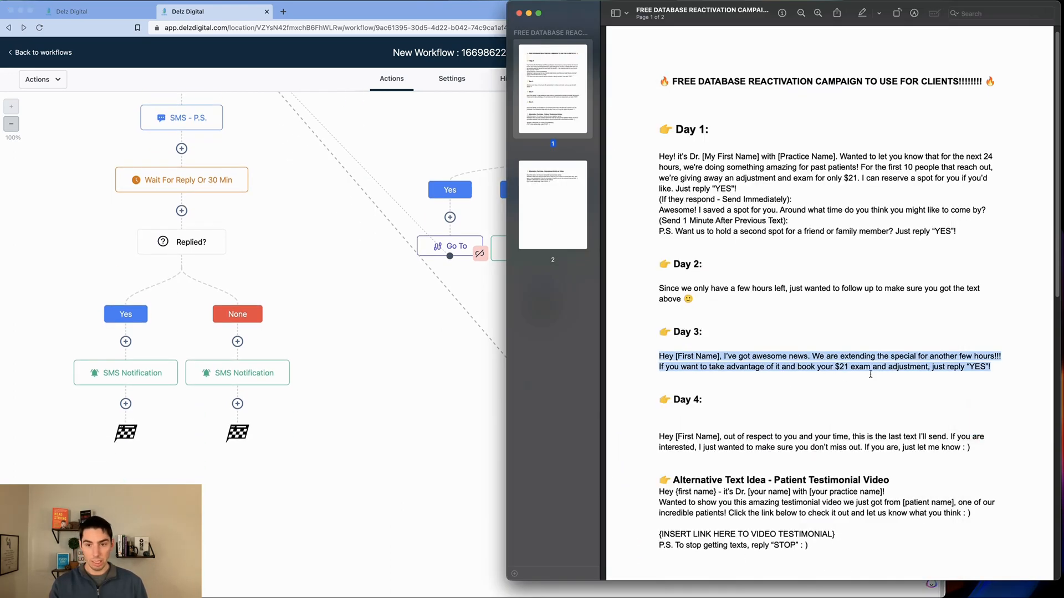
left_click(467, 410)
scroll(193, 411, "up", 10)
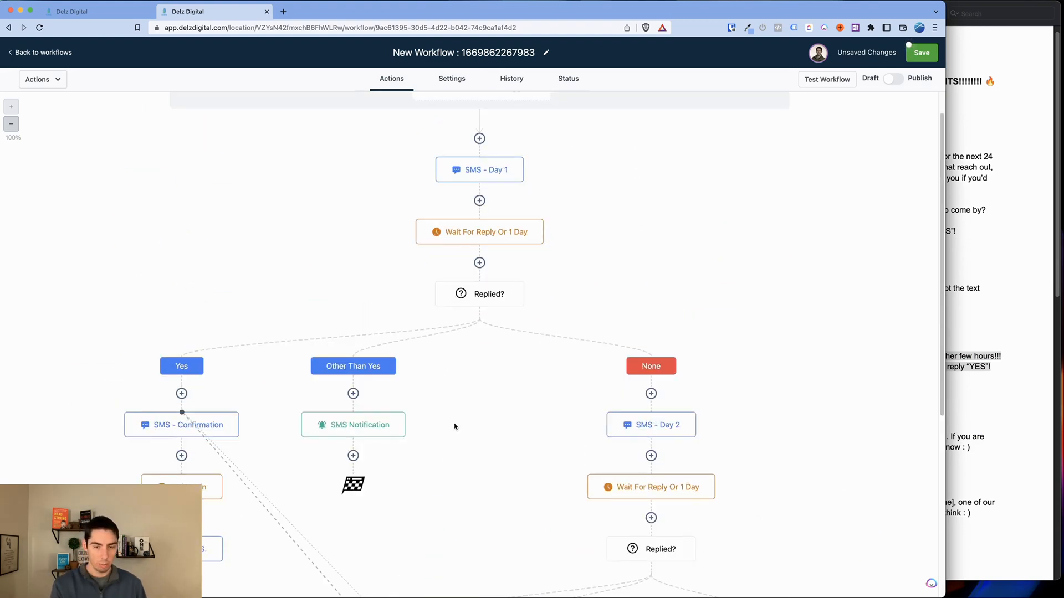
scroll(734, 470, "down", 10)
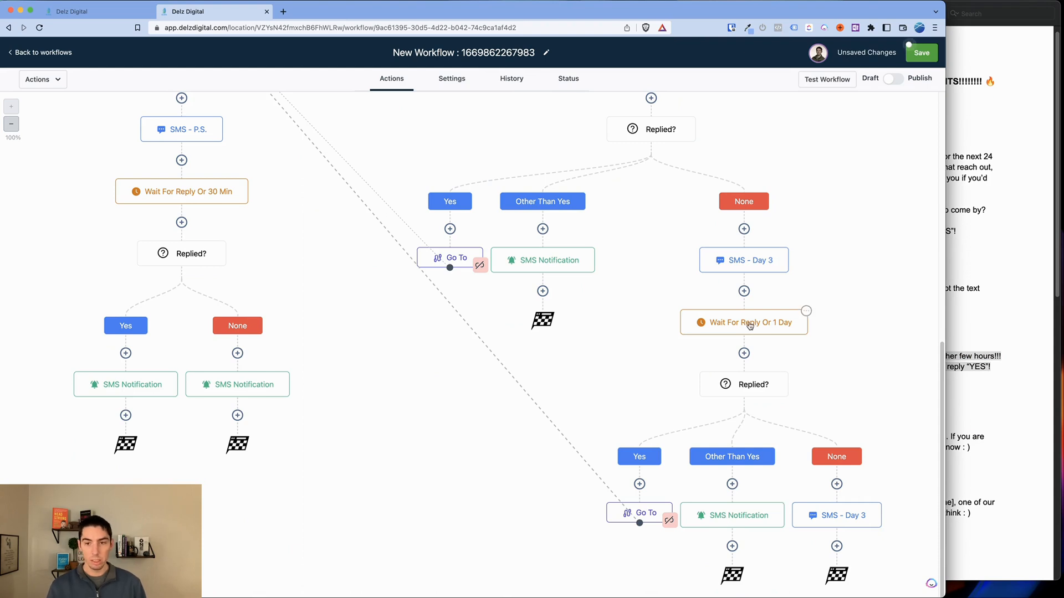
Rename the copied SMS action in the lowest None branch to "SMS - Day 4"
left_click(830, 514)
left_click(755, 142)
key("BackSpace")
type("4")
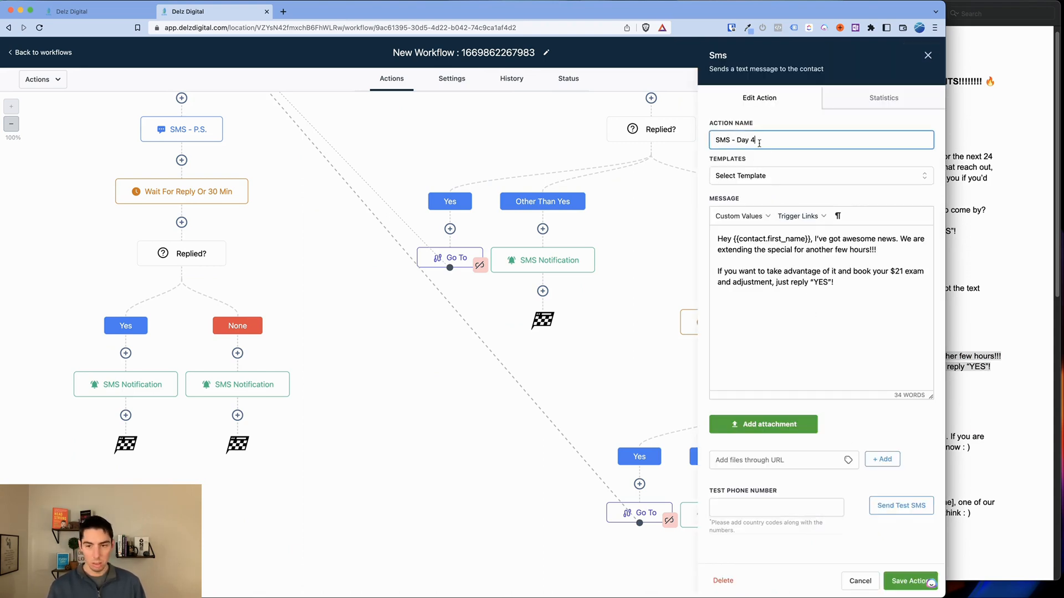
Copy the Day 4 text from the PDF and replace the SMS - Day 4 message with it
left_click(997, 444)
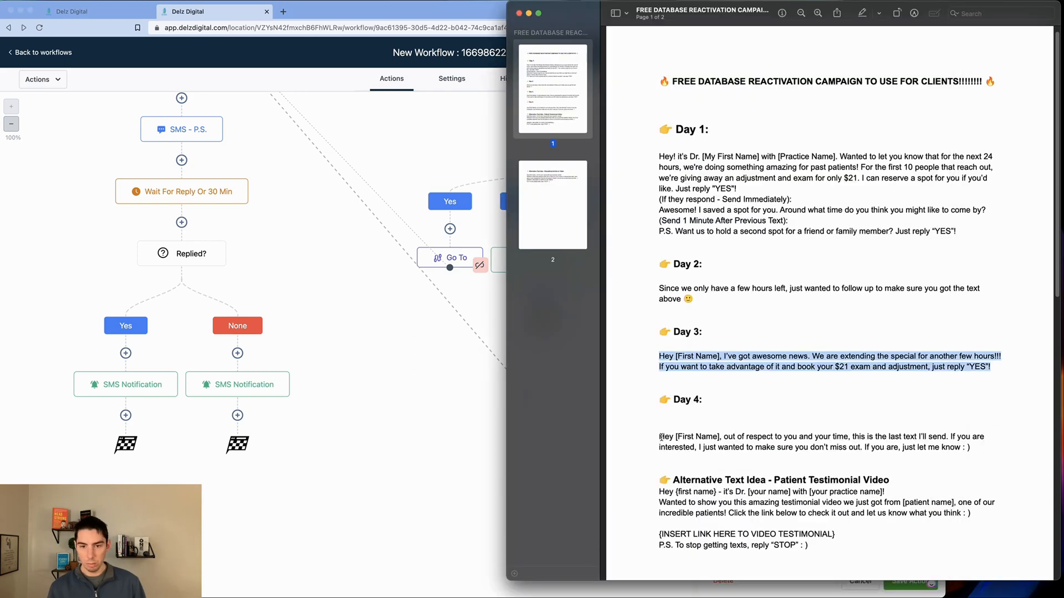
left_click_drag(661, 437, 970, 448)
left_click(424, 435)
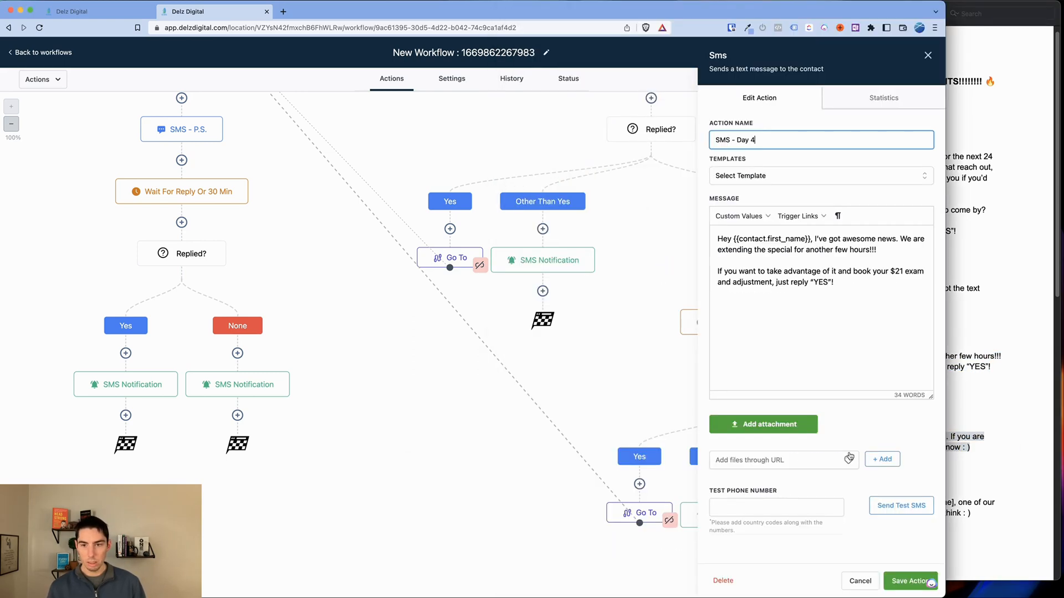
left_click_drag(848, 293, 708, 233)
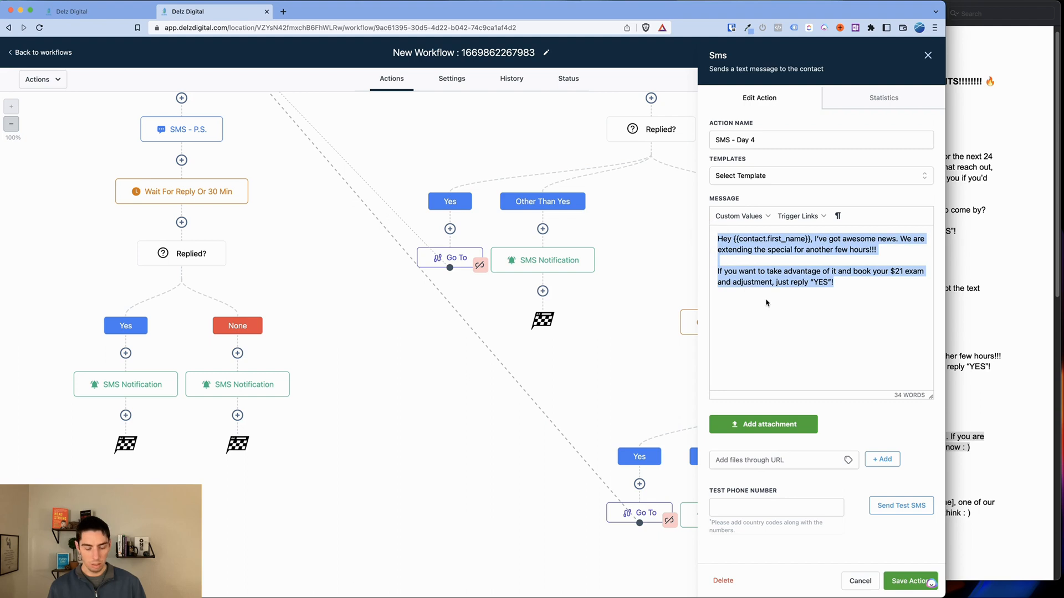
key("super+v")
Replace the [First Name] placeholder in the Day 4 message with the contact's first name custom value
left_click_drag(776, 239, 716, 240)
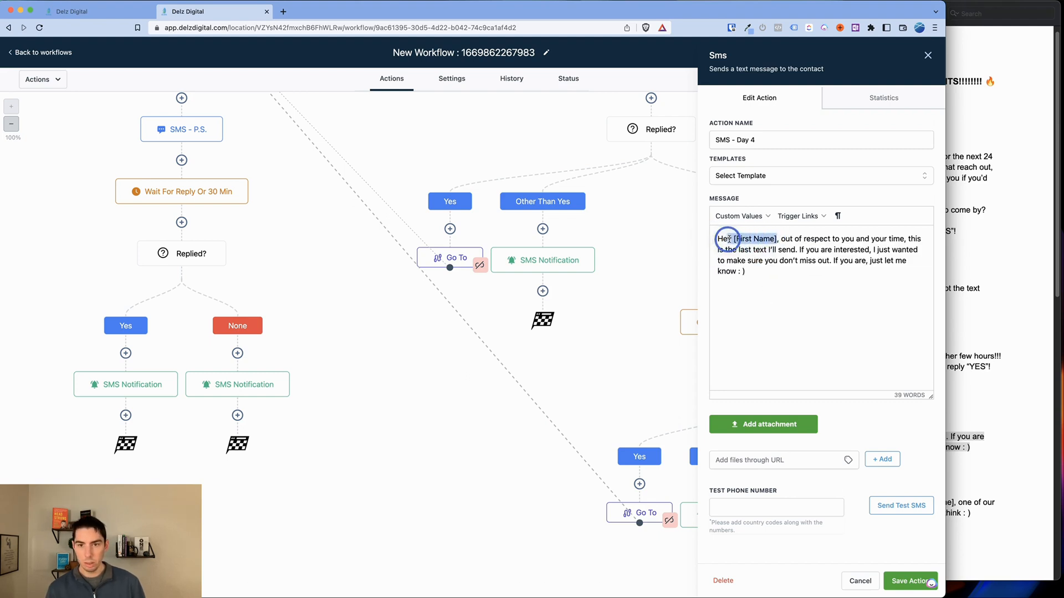
left_click(738, 217)
mouse_move(739, 243)
left_click(803, 251)
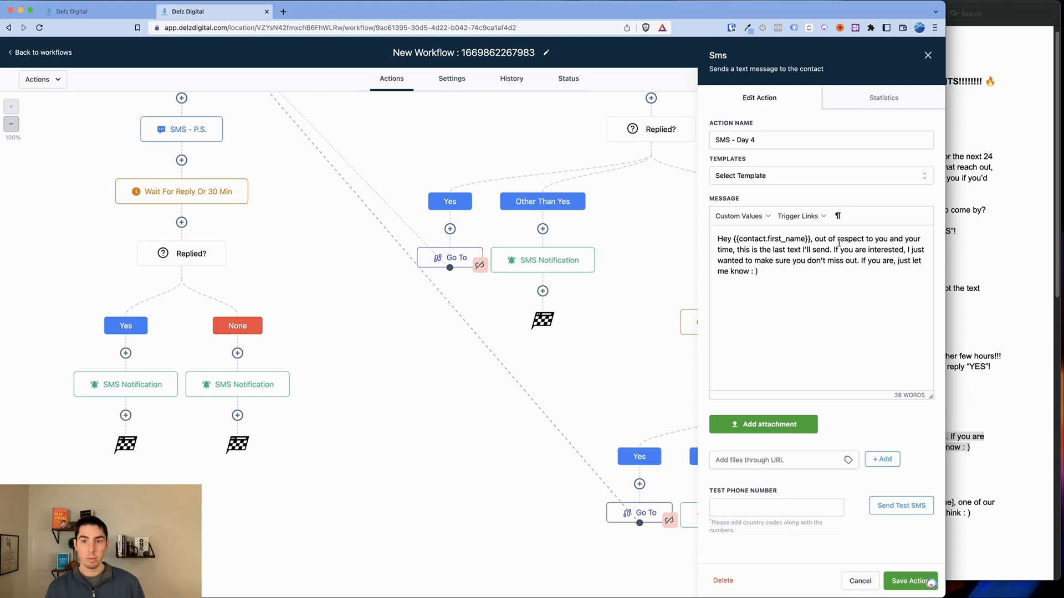
Start a new paragraph at "If you are interested" in the Day 4 message and save the action
left_click(834, 249)
key("Return")
key("Return")
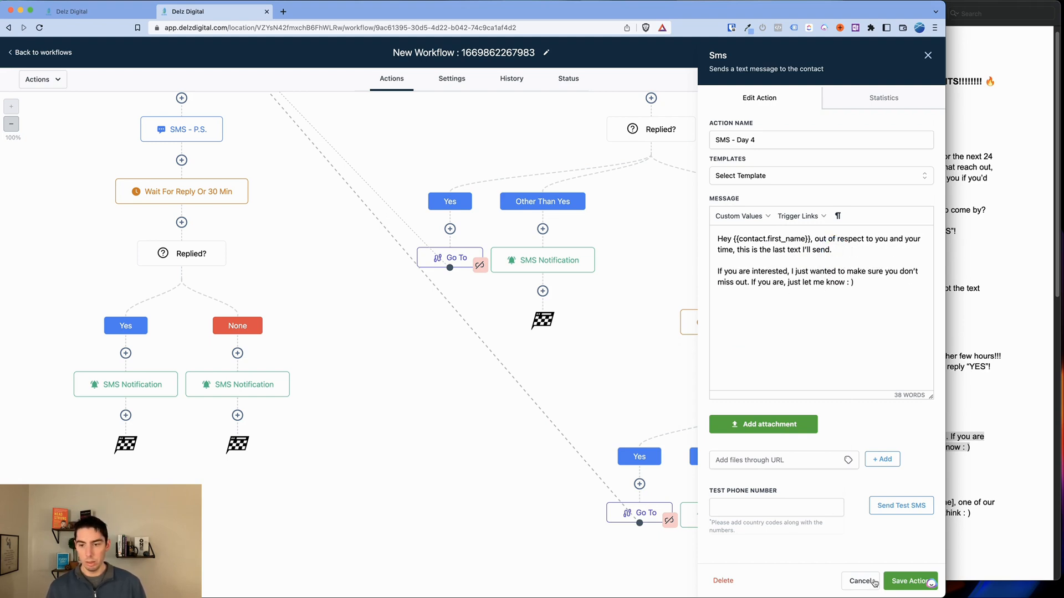
left_click(892, 581)
Look over the completed branches and try to save the workflow
scroll(784, 333, "down", 1)
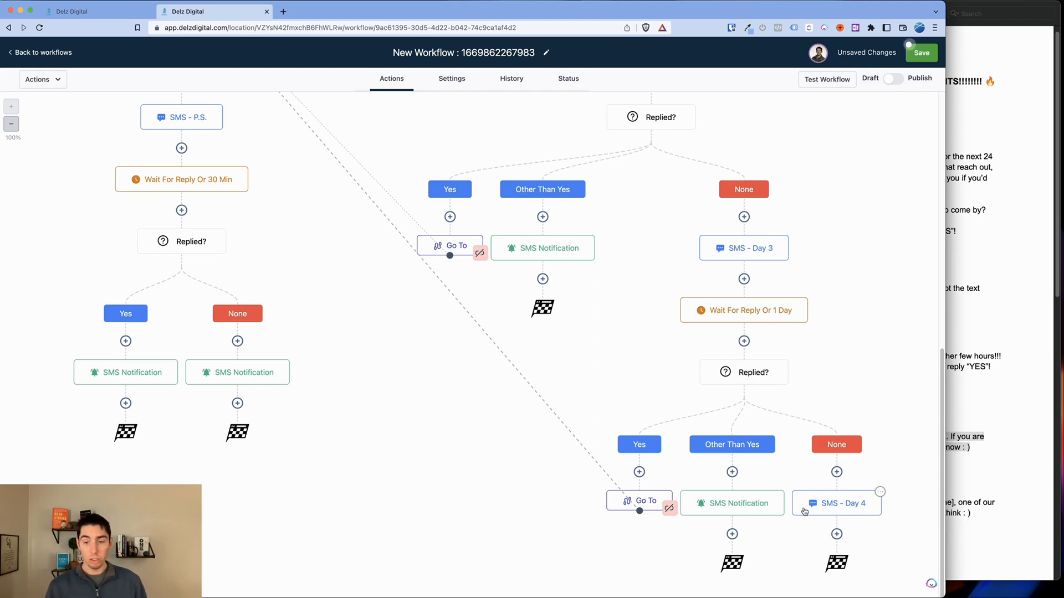
scroll(481, 428, "up", 2)
scroll(481, 428, "up", 1)
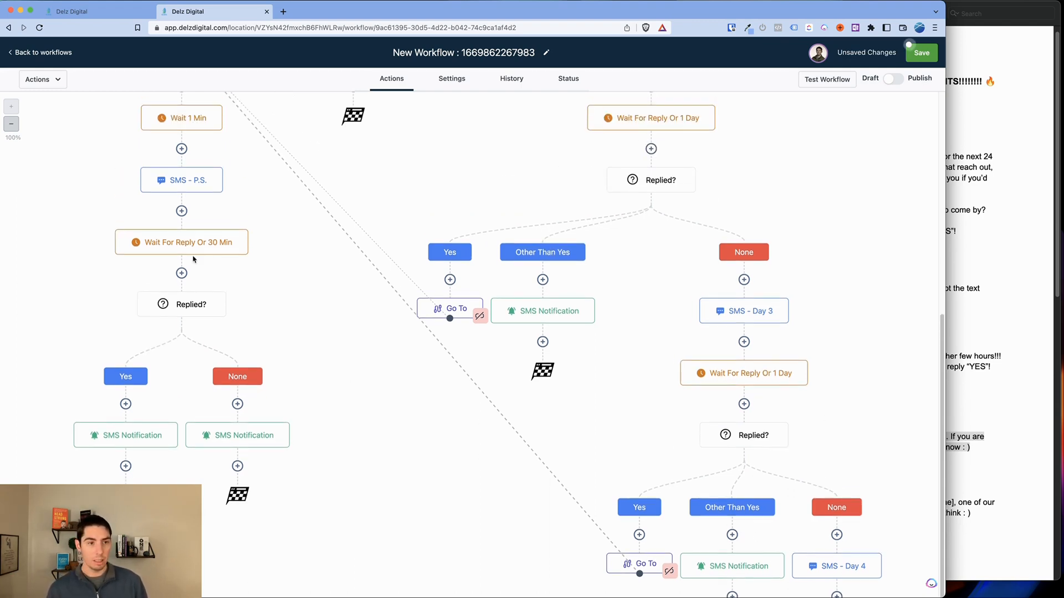
scroll(794, 525, "down", 2)
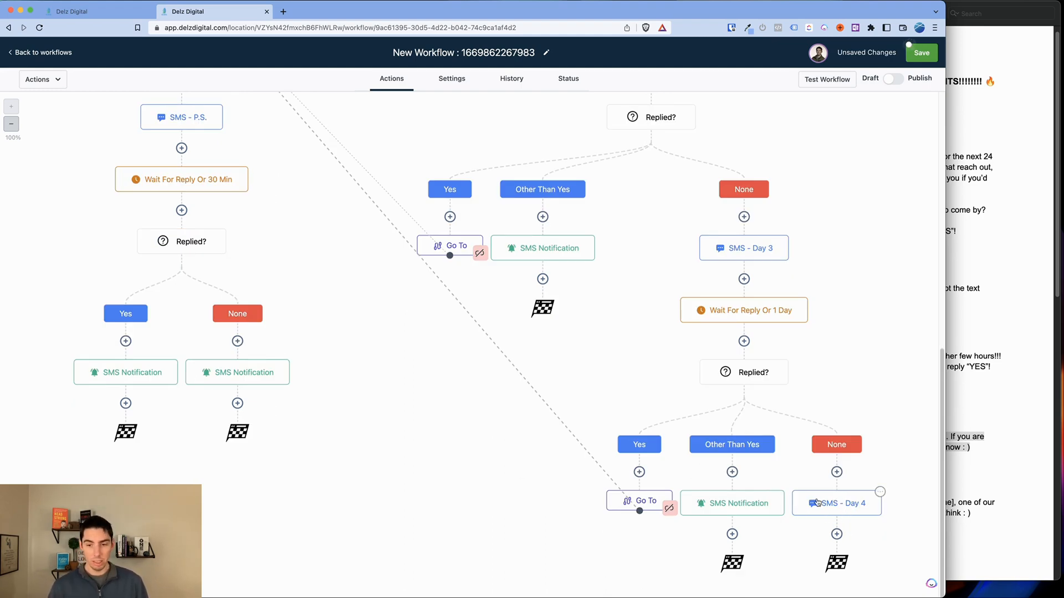
scroll(802, 430, "up", 6)
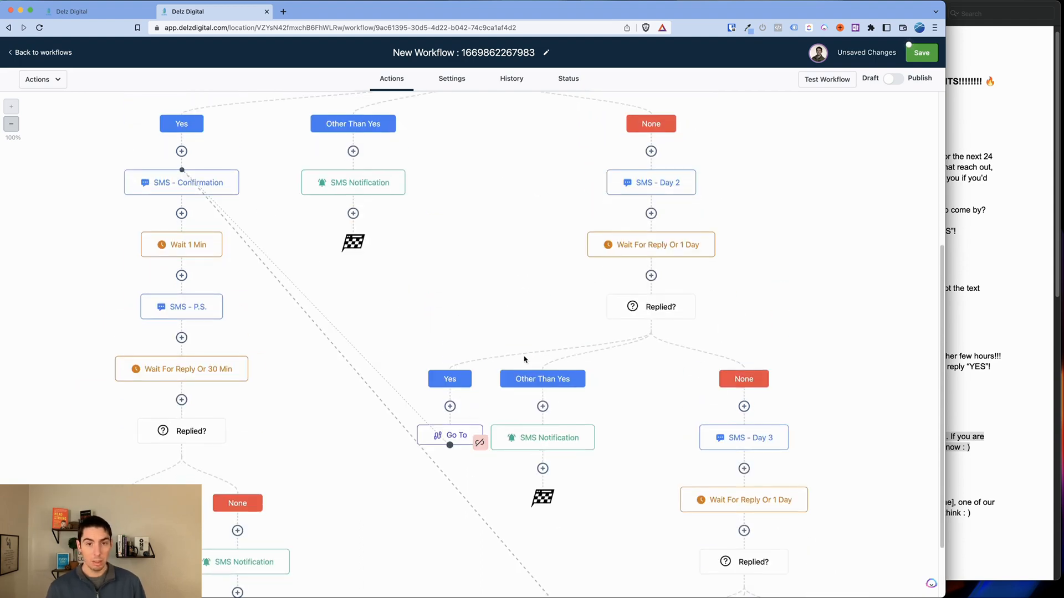
scroll(524, 359, "up", 8)
left_click(922, 52)
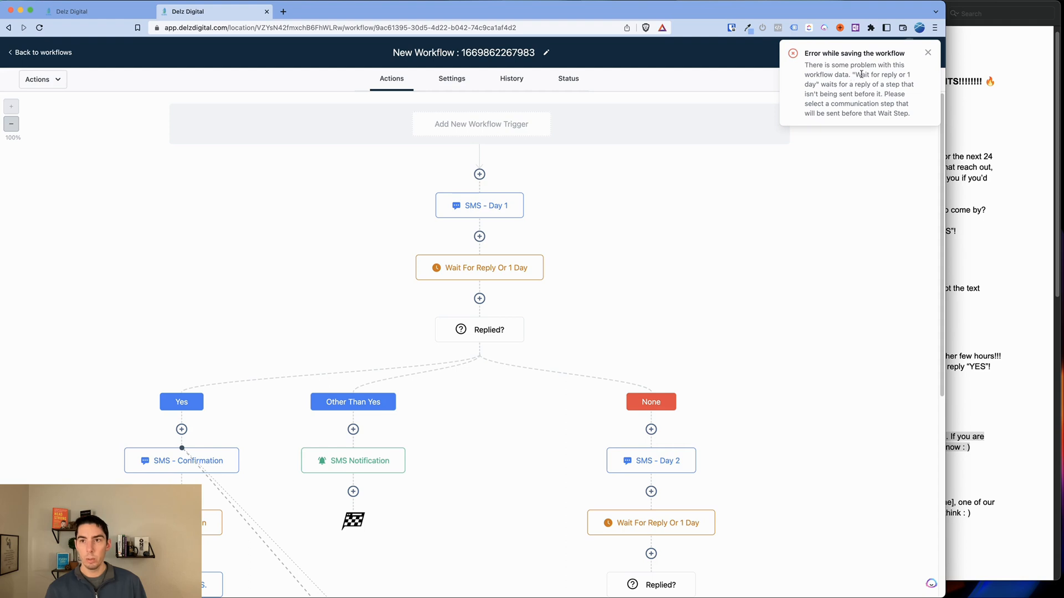
left_click(929, 53)
Check the Reply To setting of the Wait For Reply Or 1 Day actions under SMS - Day 1 and SMS - Day 2
left_click(472, 266)
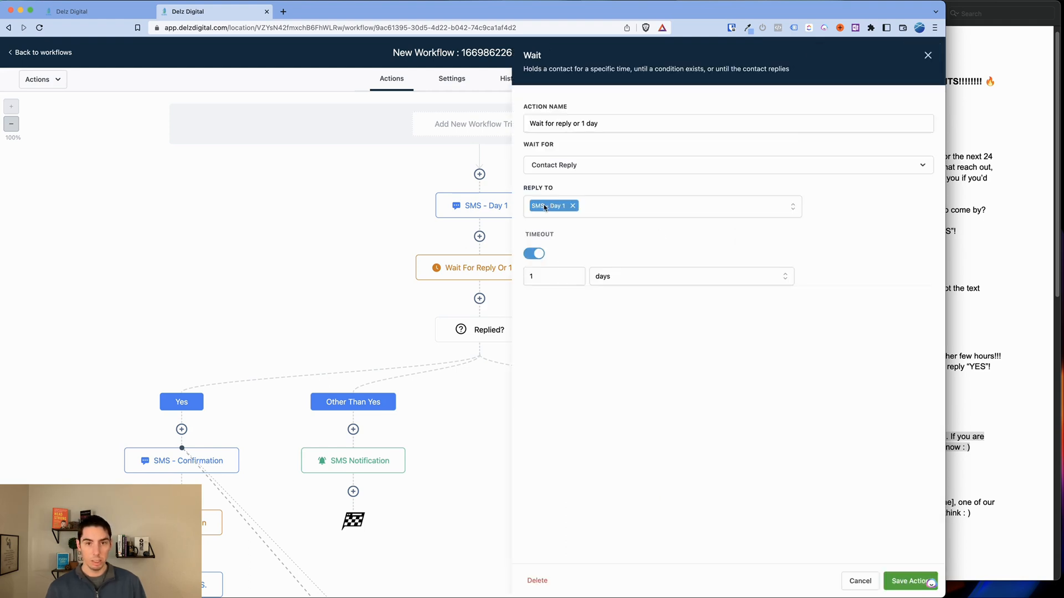
left_click(909, 581)
scroll(700, 388, "down", 3)
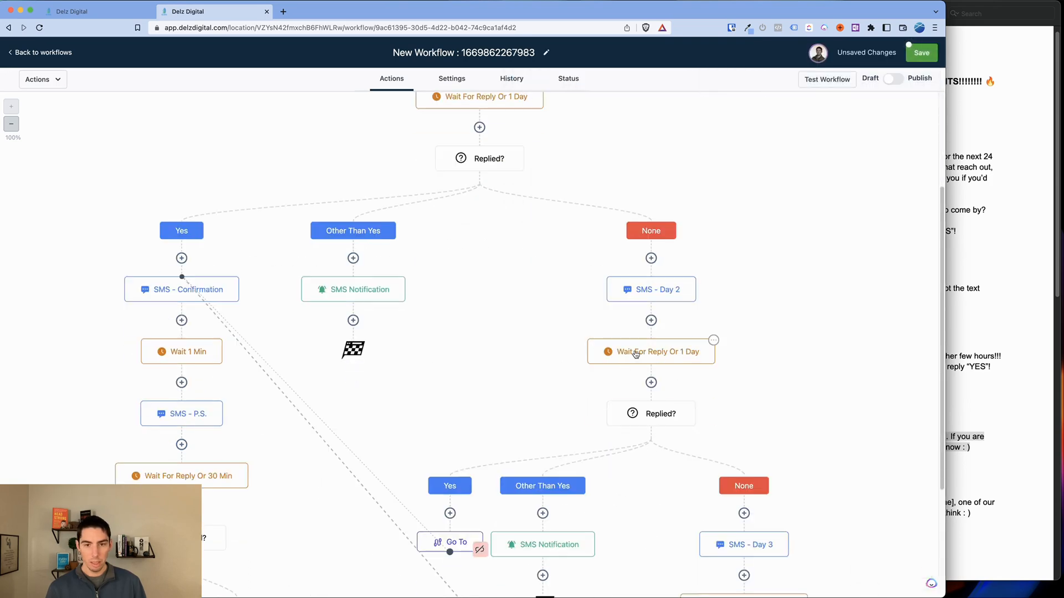
left_click(705, 340)
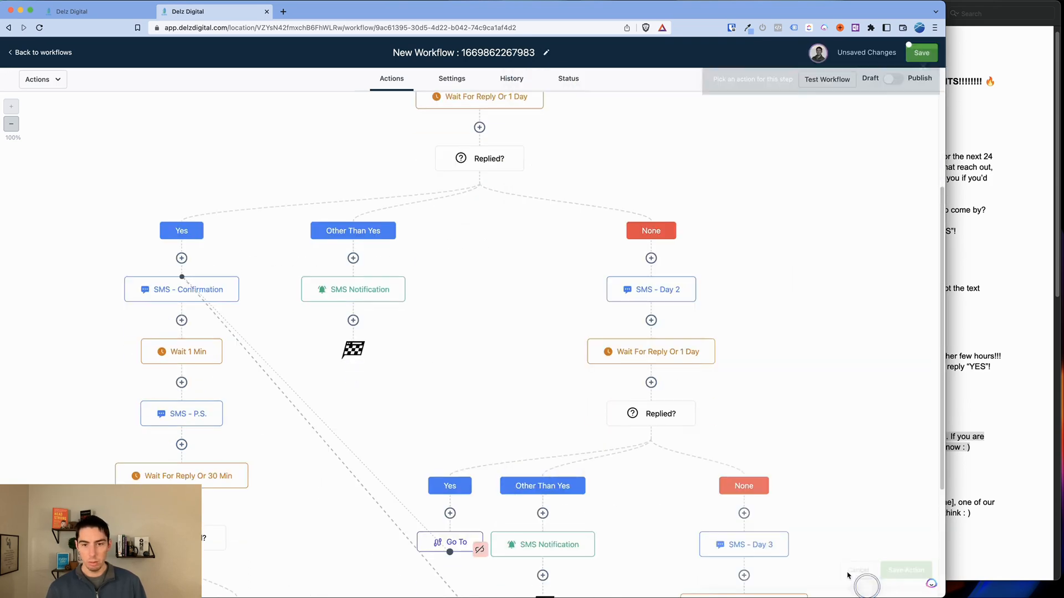
Set the Wait For Reply Or 1 Day under SMS - Day 3 to wait for a reply to SMS - Day 3 and save it
scroll(752, 386, "down", 5)
left_click(752, 386)
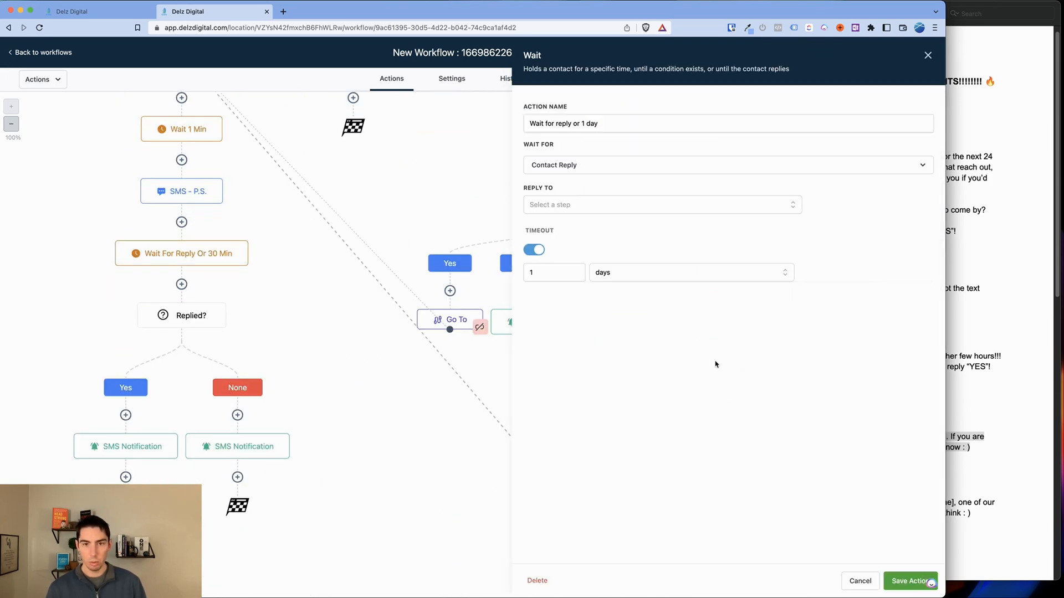
left_click(558, 213)
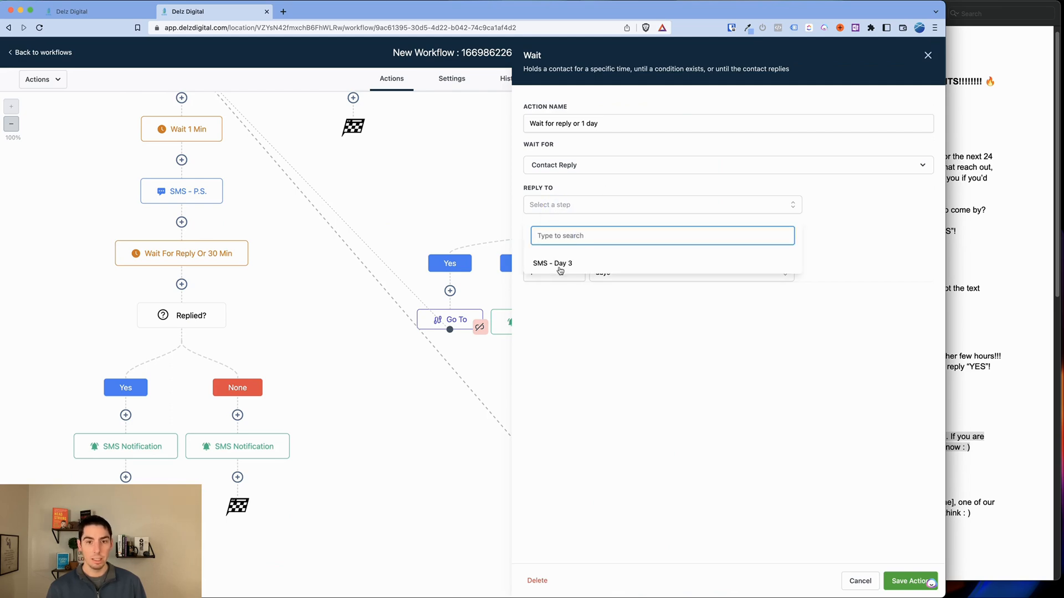
left_click(560, 265)
left_click(895, 573)
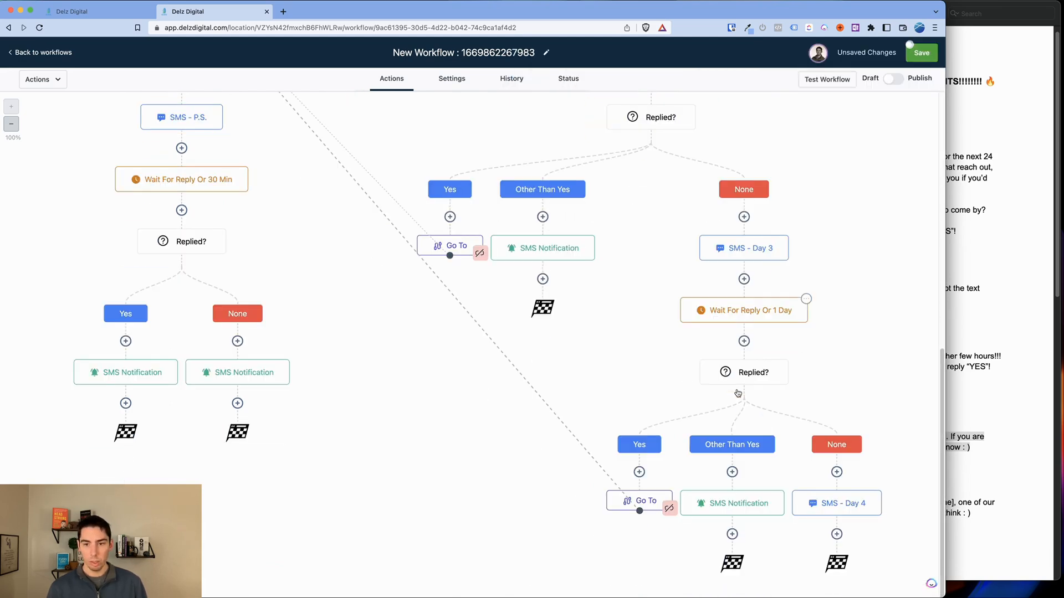
Save the workflow and rename it "Database Reactivation (Advanced)"
scroll(675, 344, "up", 5)
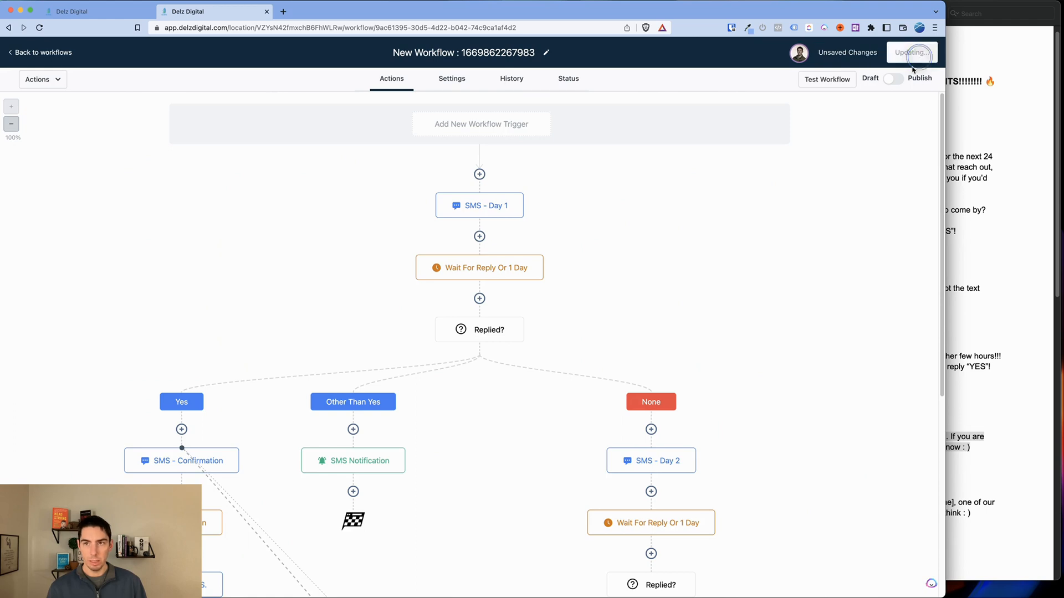
left_click(471, 53)
triple_click(471, 53)
type("Dat")
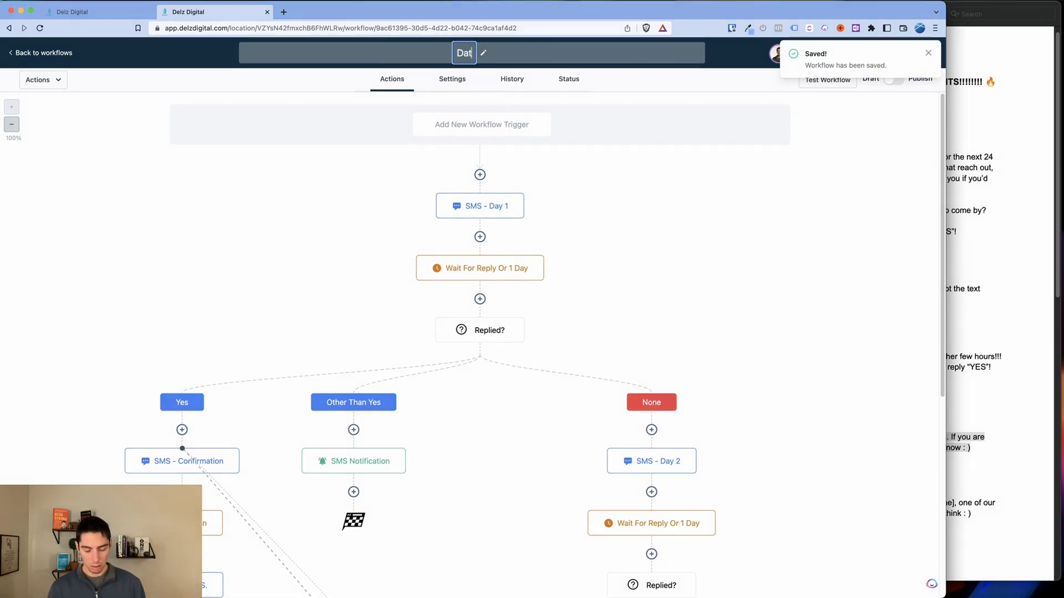
type("abase Reactivation (Advanced)")
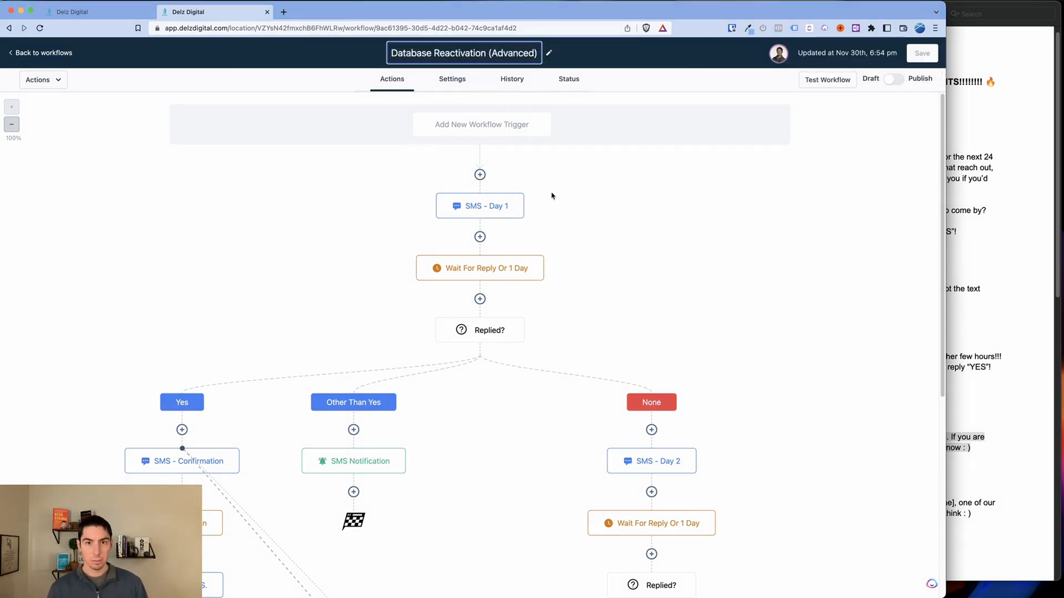
key("Return")
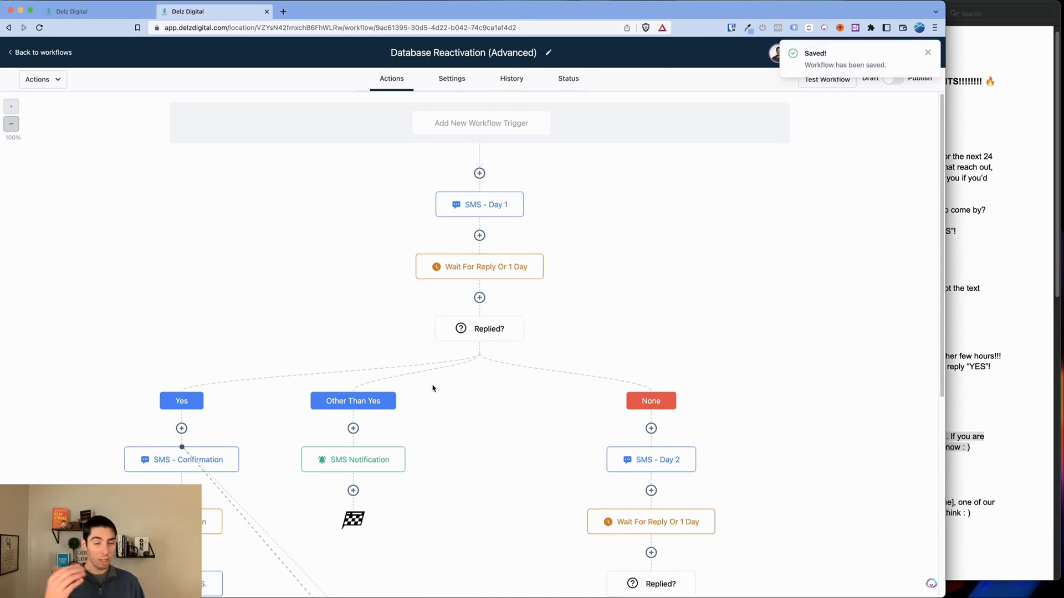
Look over the workflow's branches alongside the Day 1 to Day 4 message texts in the campaign PDF
scroll(433, 387, "down", 5)
scroll(434, 383, "down", 2)
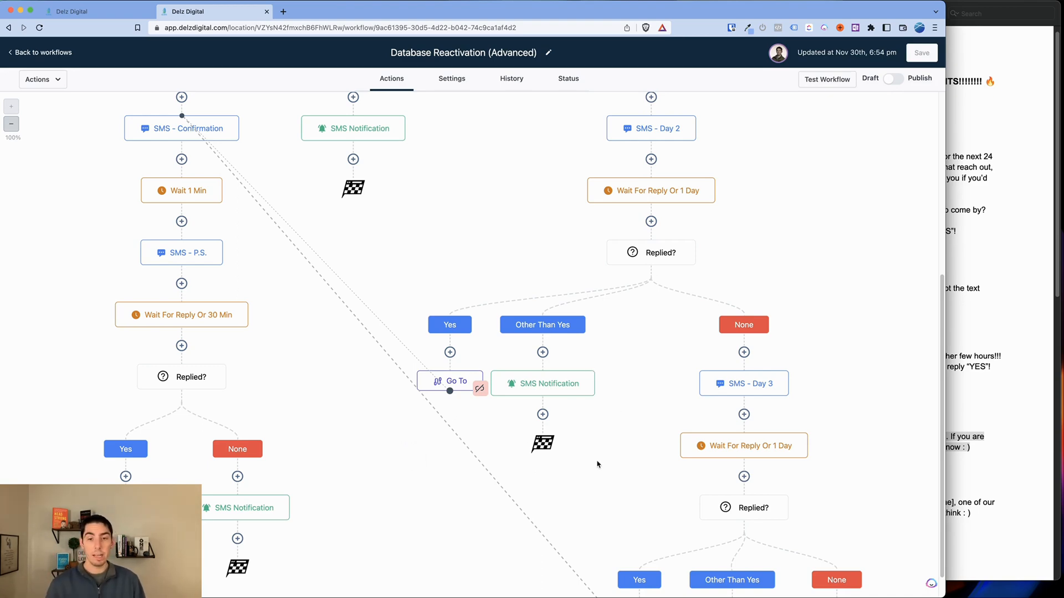
left_click(998, 364)
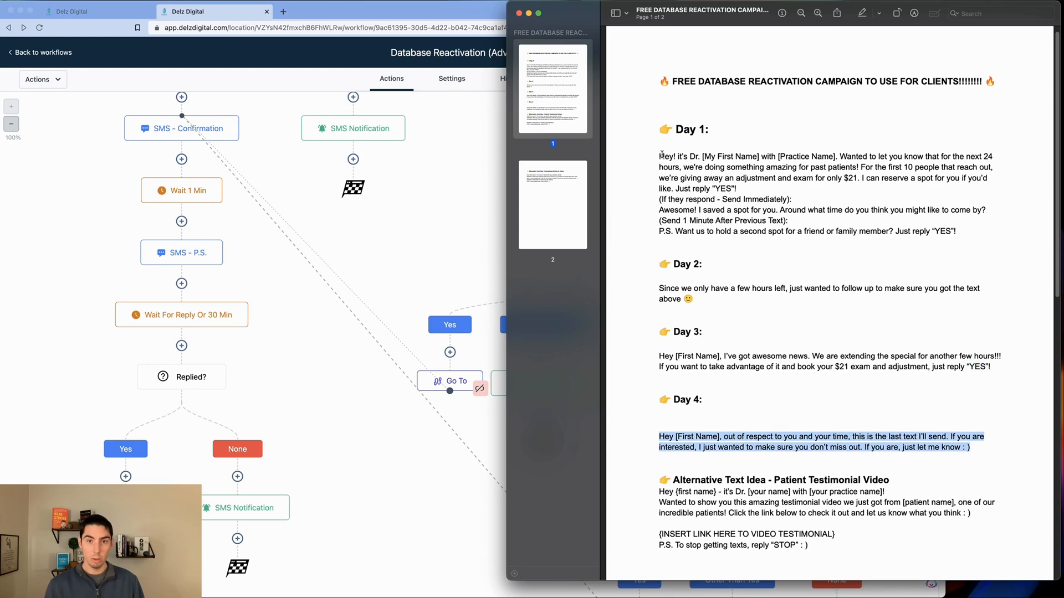
left_click_drag(659, 161, 989, 446)
left_click(382, 280)
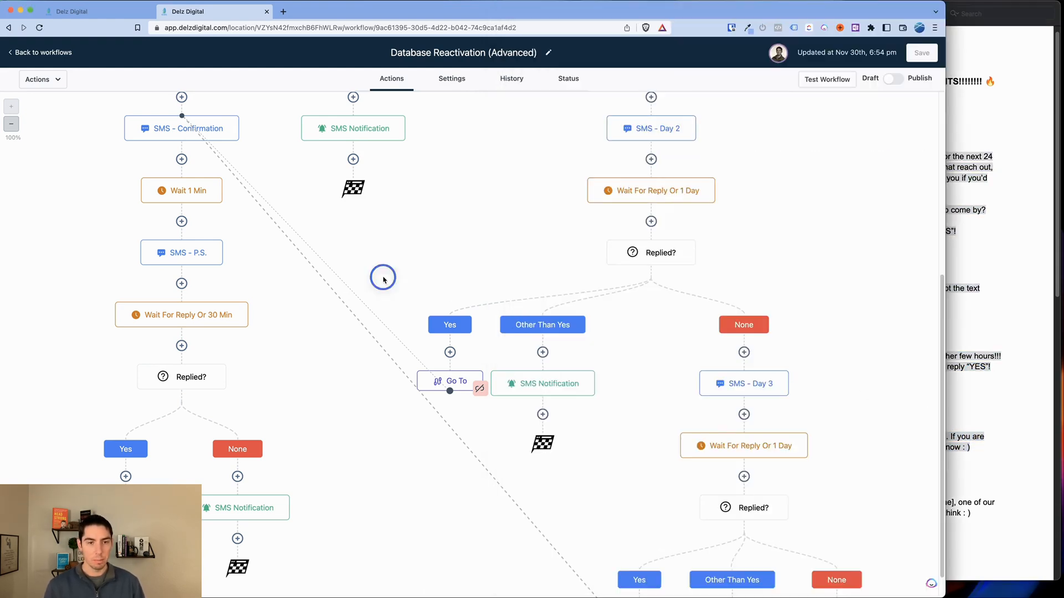
scroll(399, 311, "up", 6)
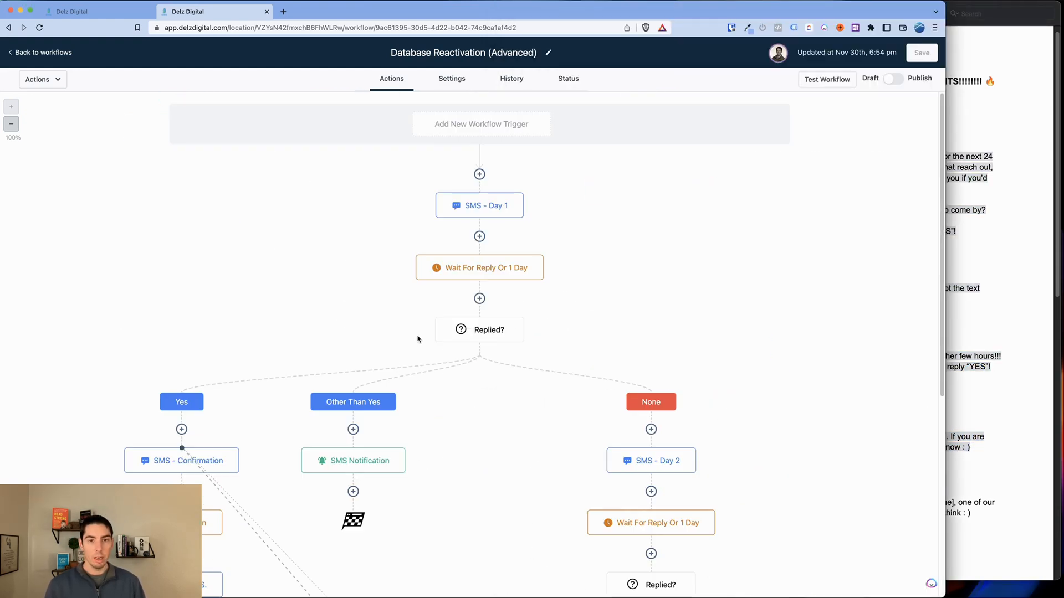
Turn on Auto Mark as Read for the workflow, switch it from Draft to Publish and save it
left_click(450, 80)
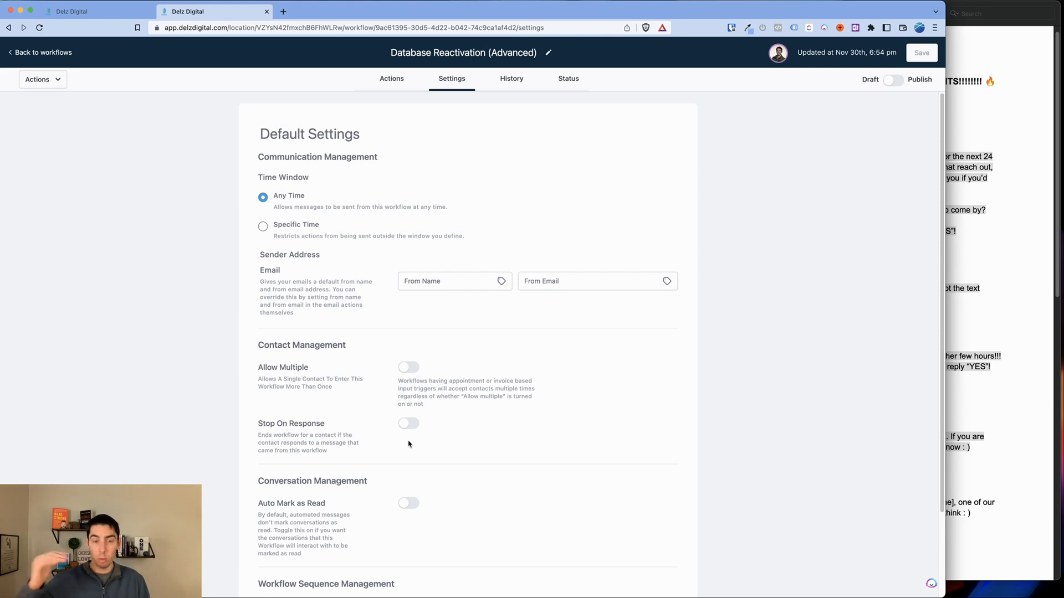
left_click(391, 78)
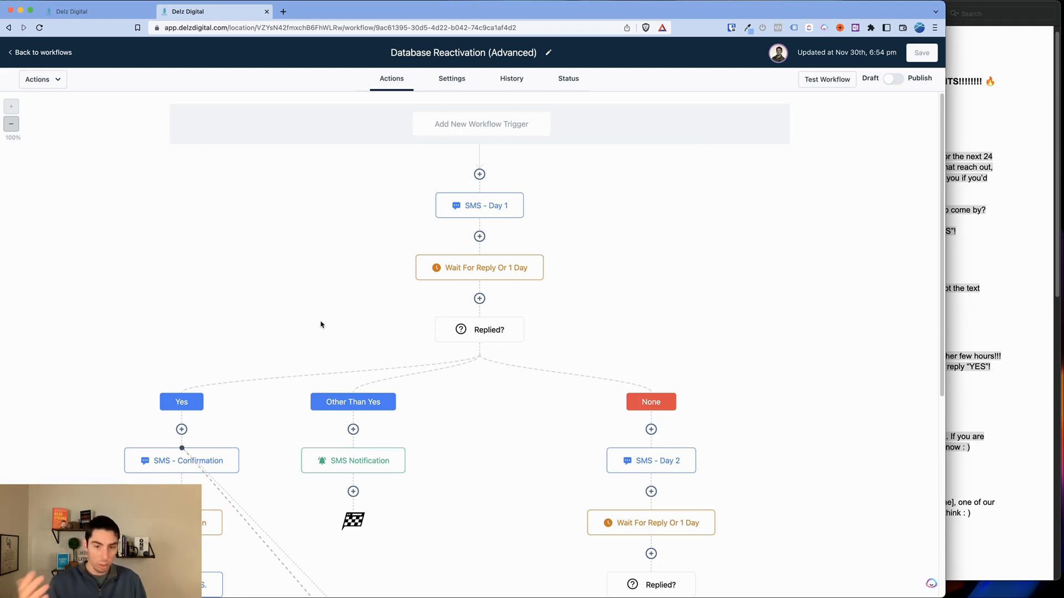
left_click(464, 78)
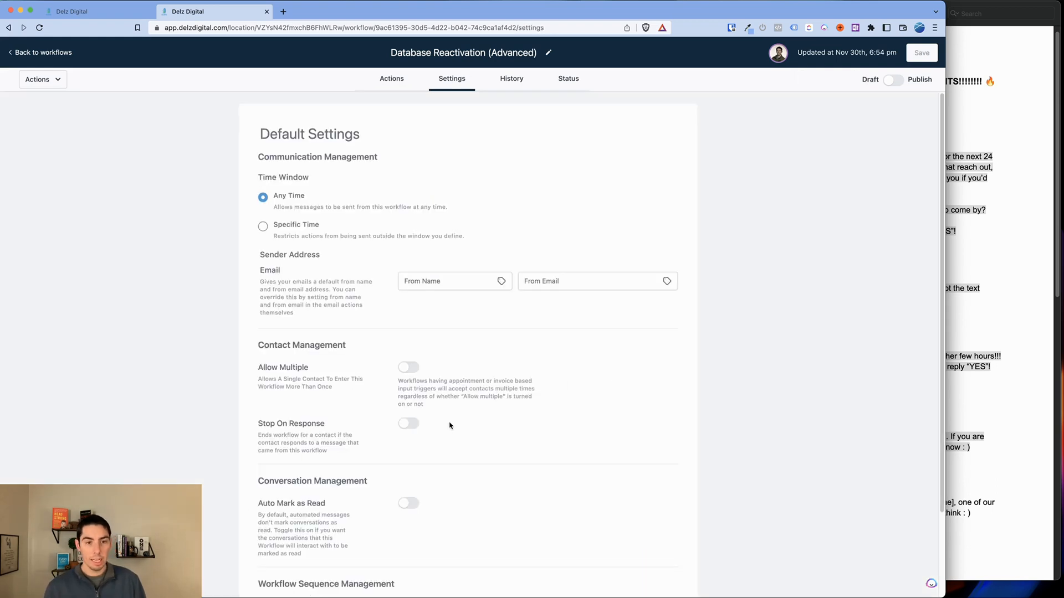
left_click(408, 503)
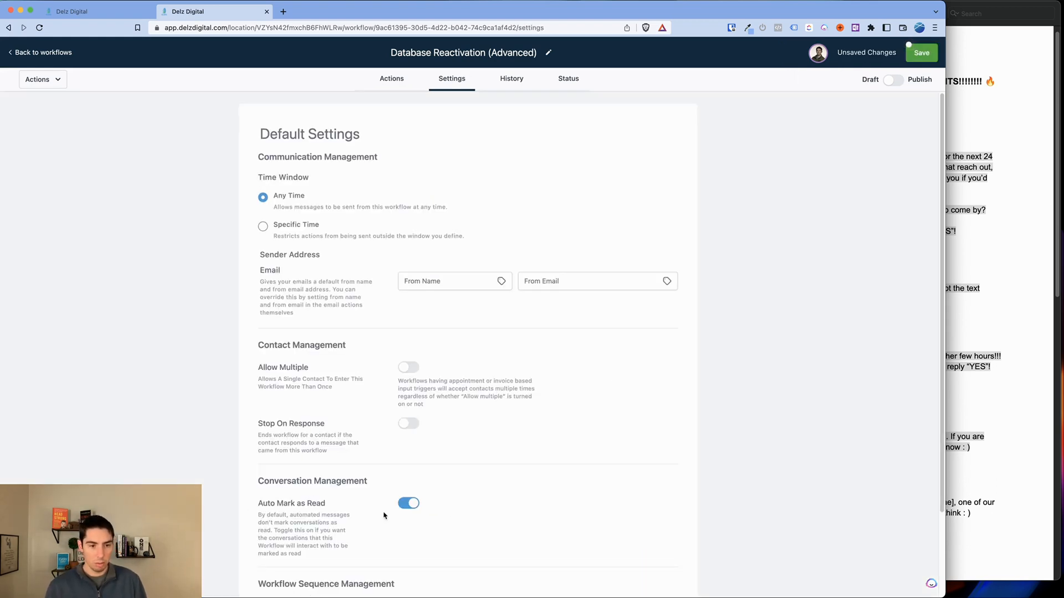
left_click(893, 79)
left_click(921, 52)
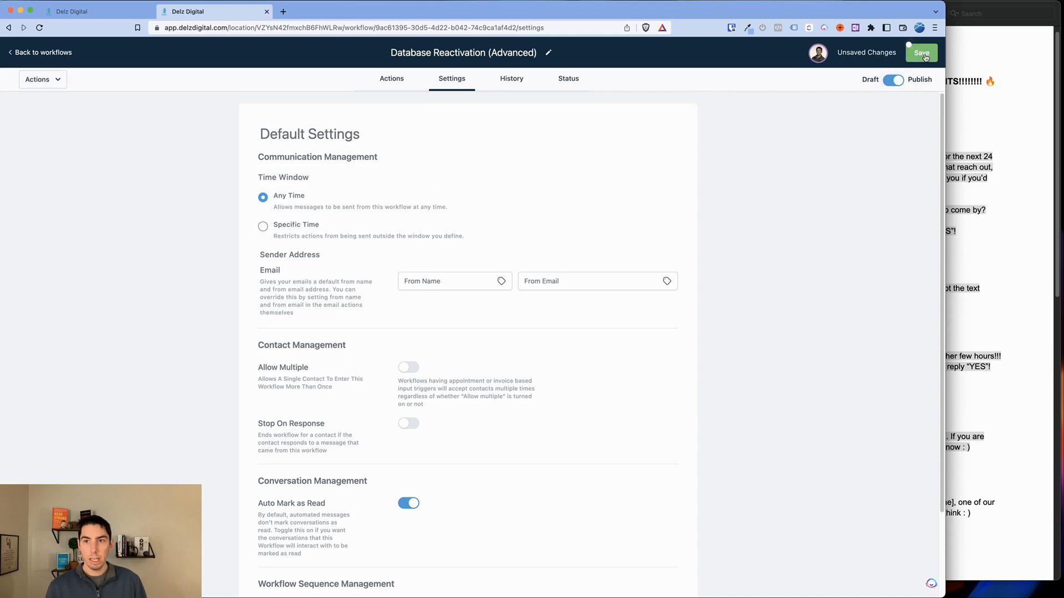
left_click(392, 79)
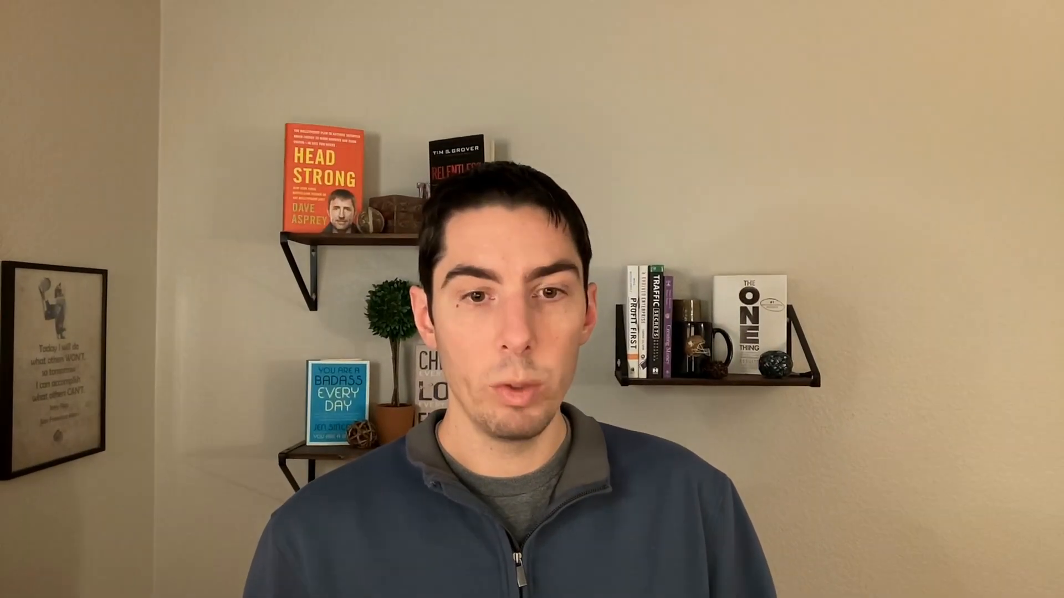